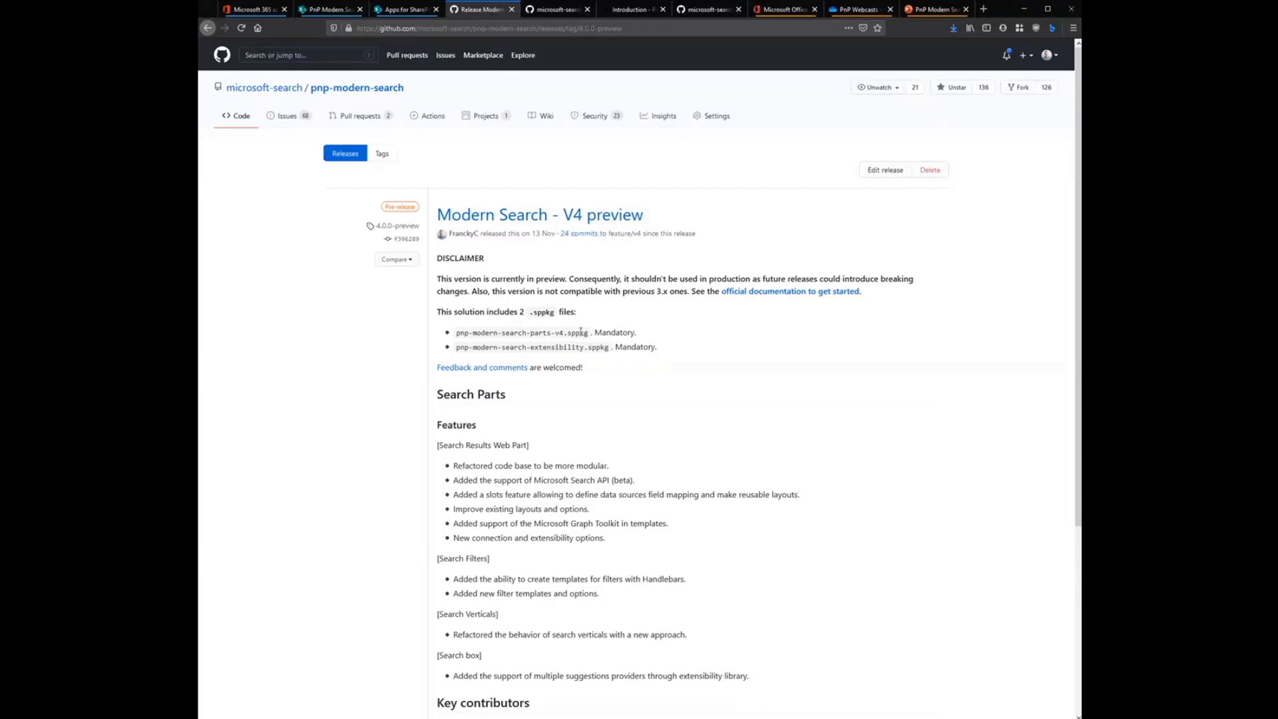
Step: Review the two required .sppkg packages on the release page and check the deployed apps in the SharePoint app catalog
mouse_move(589, 332)
mouse_down()
mouse_move(445, 340)
mouse_move(590, 348)
mouse_up()
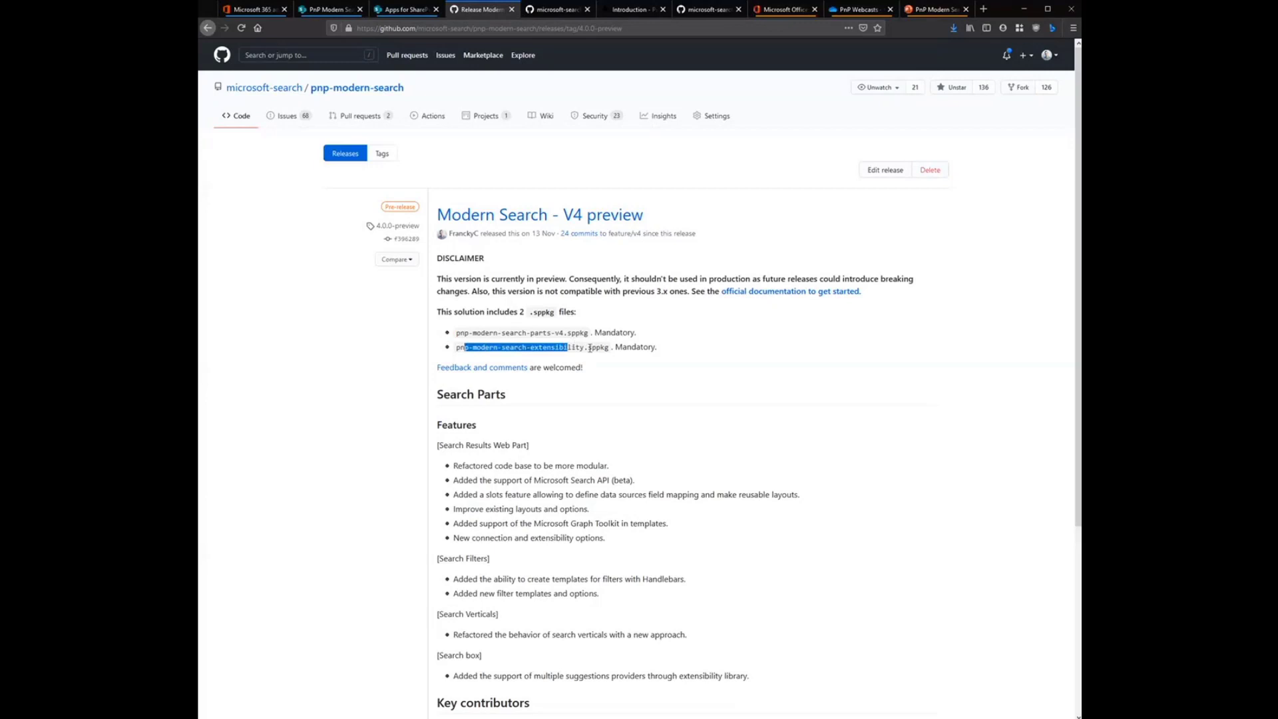
click(611, 347)
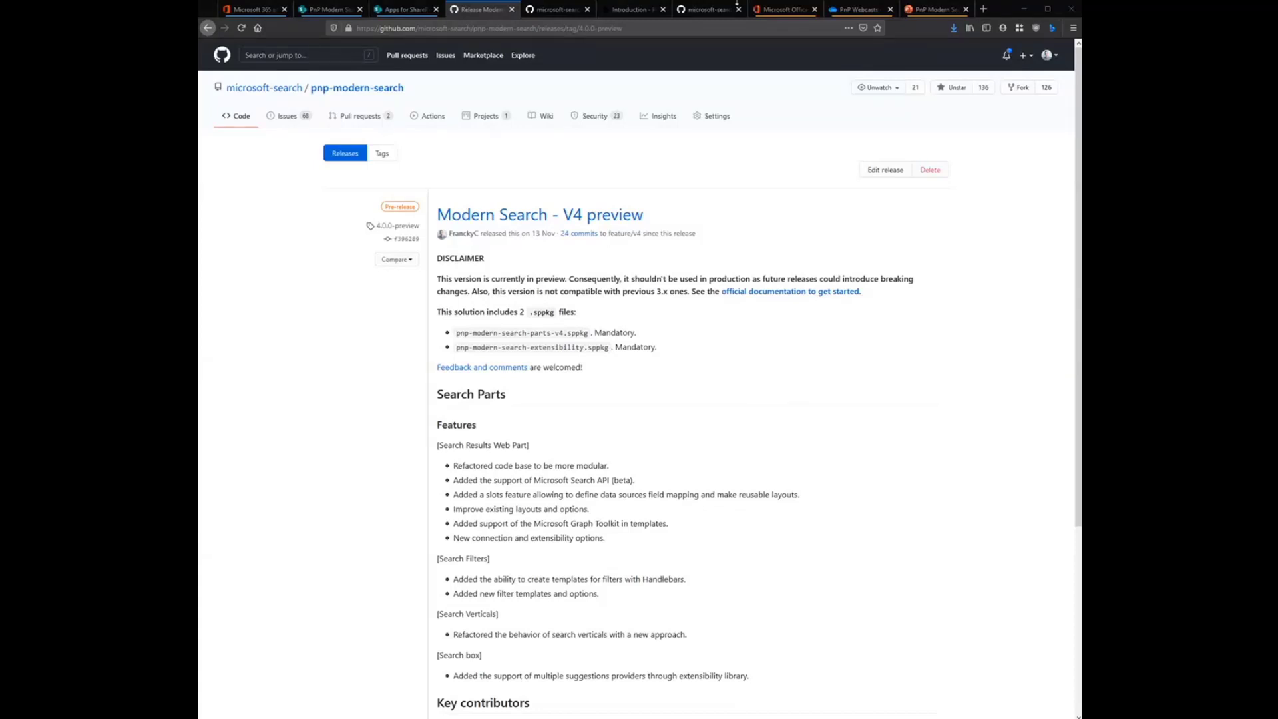
click(405, 9)
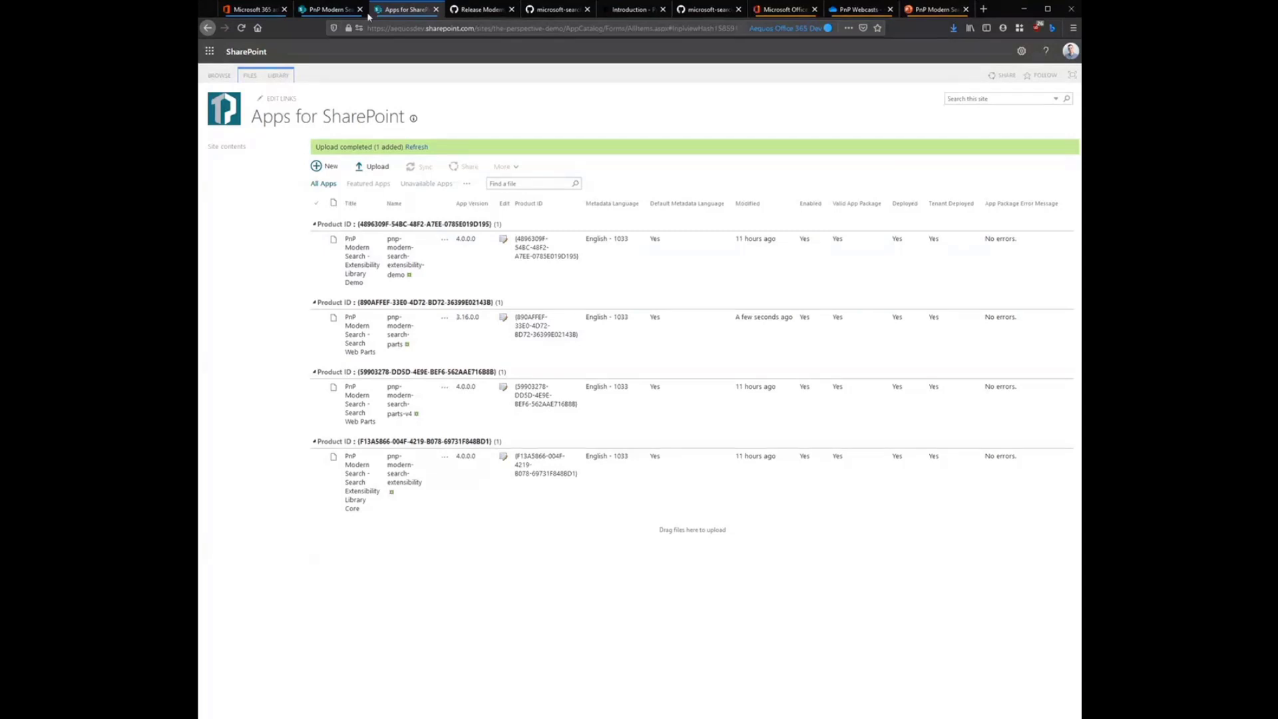
Step: Edit the PnP Modern Search v4 page, add the PnP - Search Results web part in column one, and open its configuration
click(321, 11)
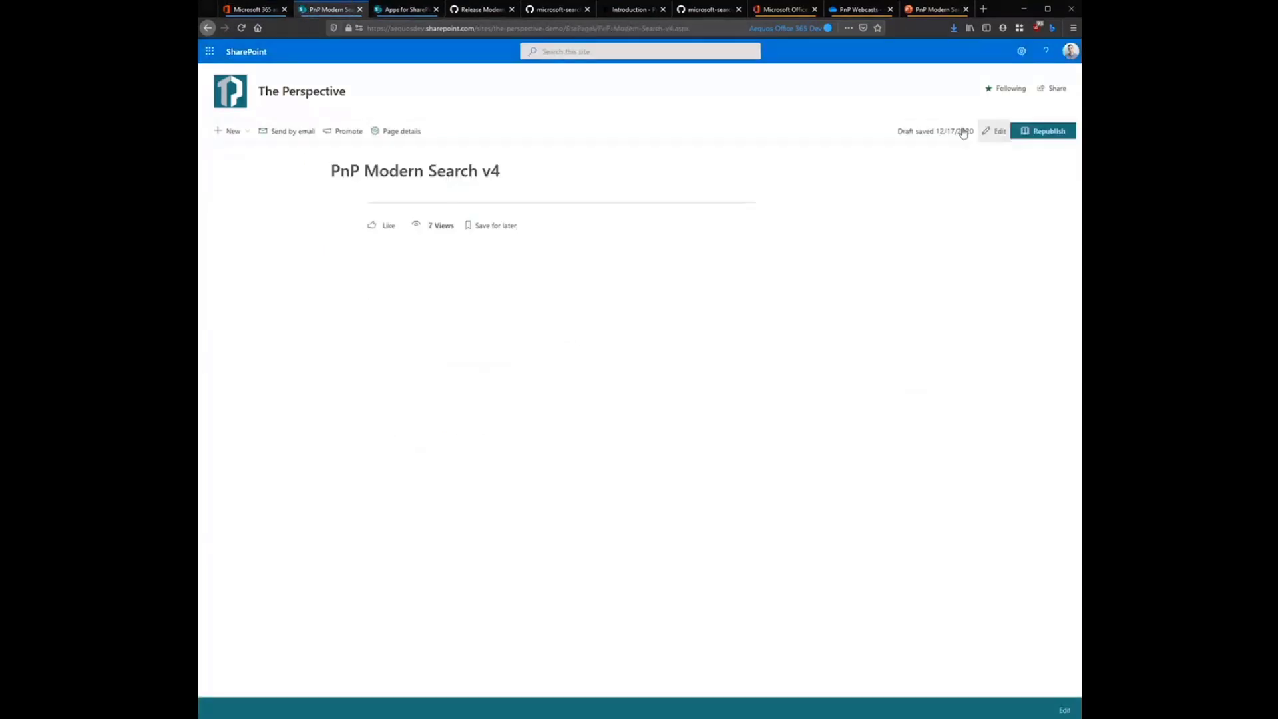
click(995, 131)
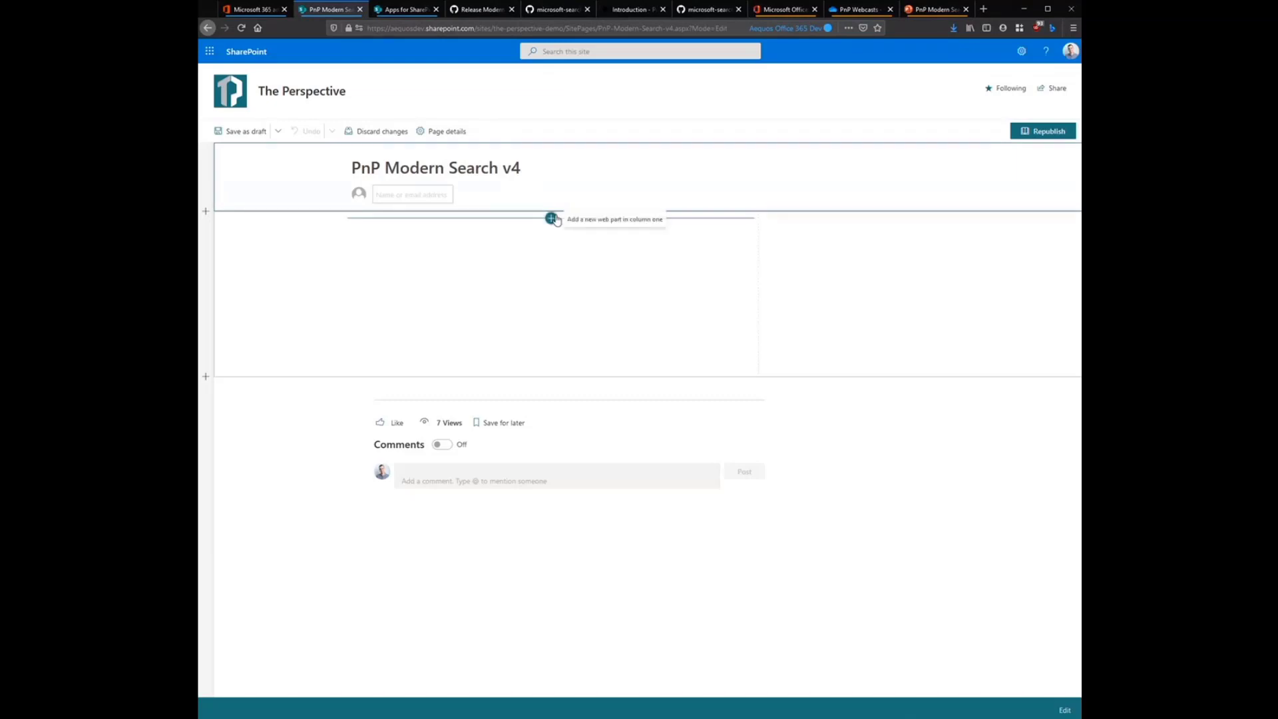
click(551, 218)
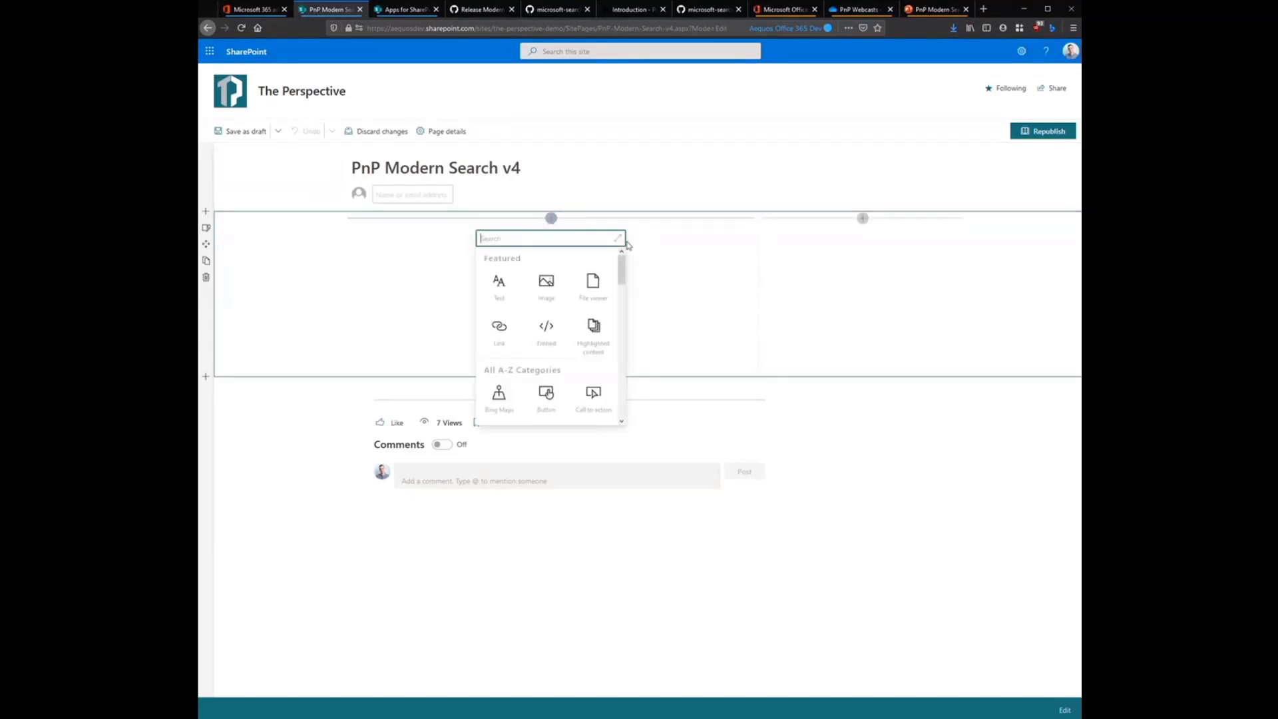
text(search)
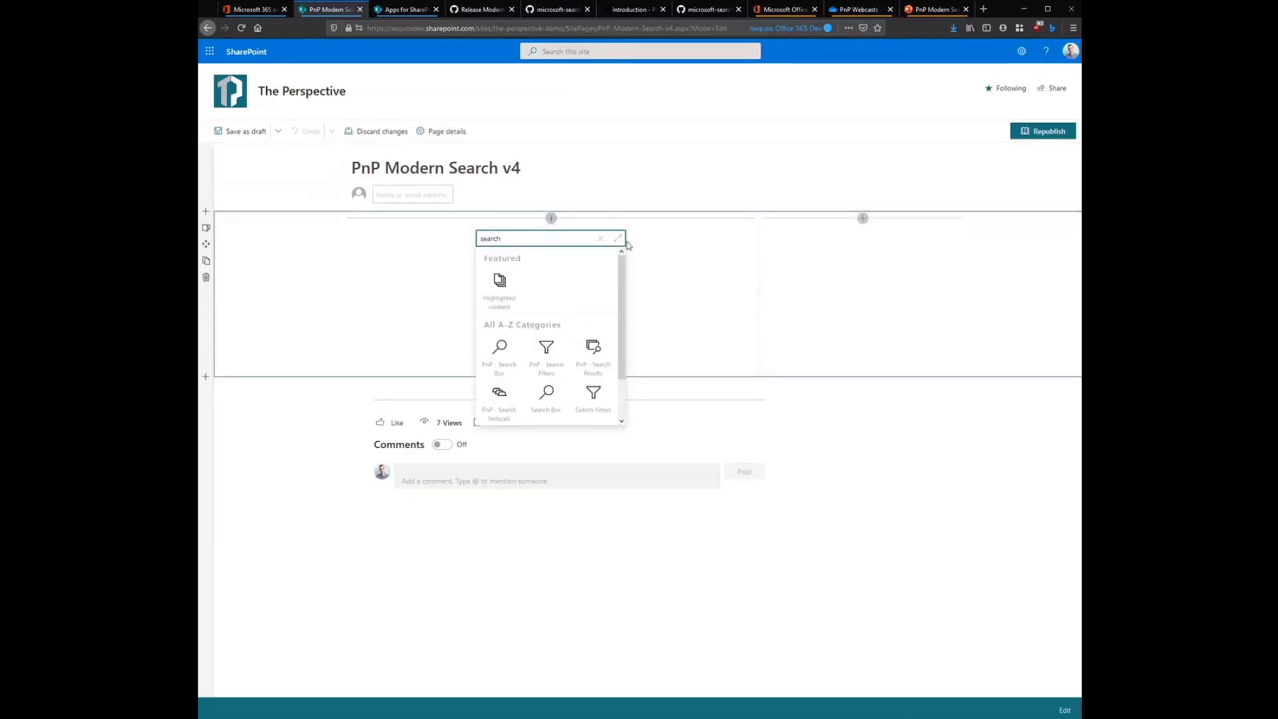
scroll(593, 347, down, 1)
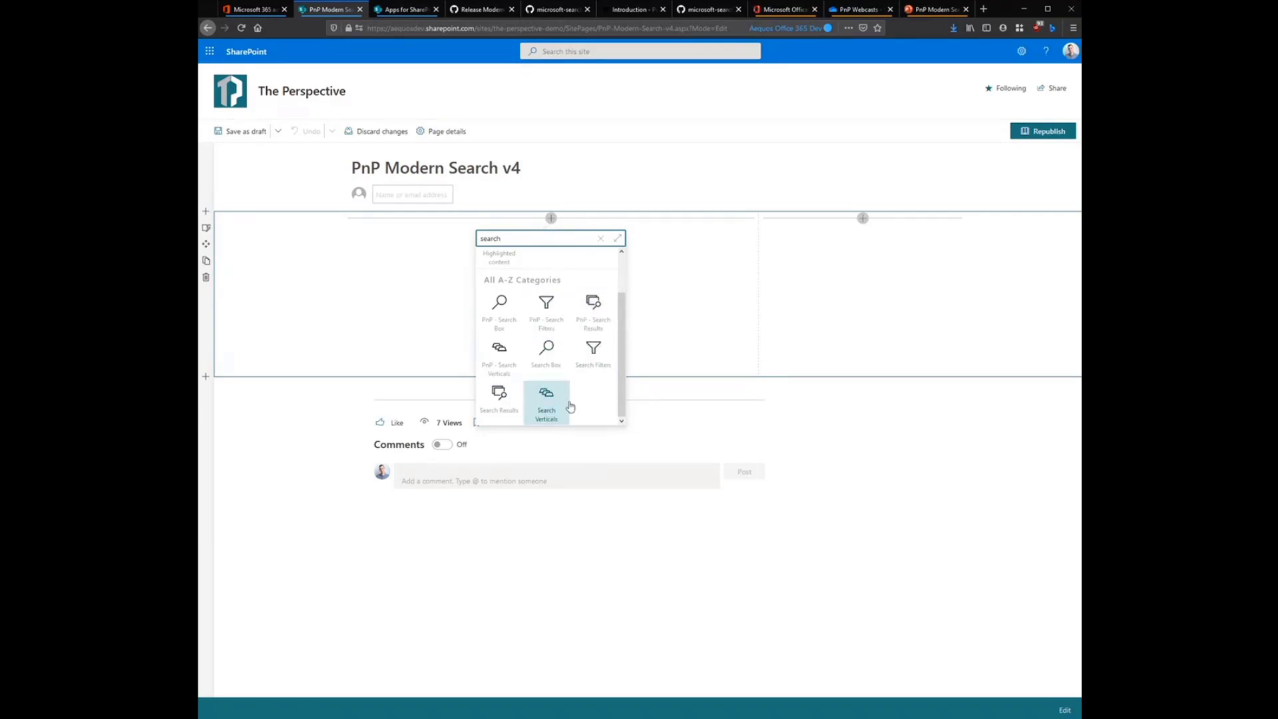
click(597, 326)
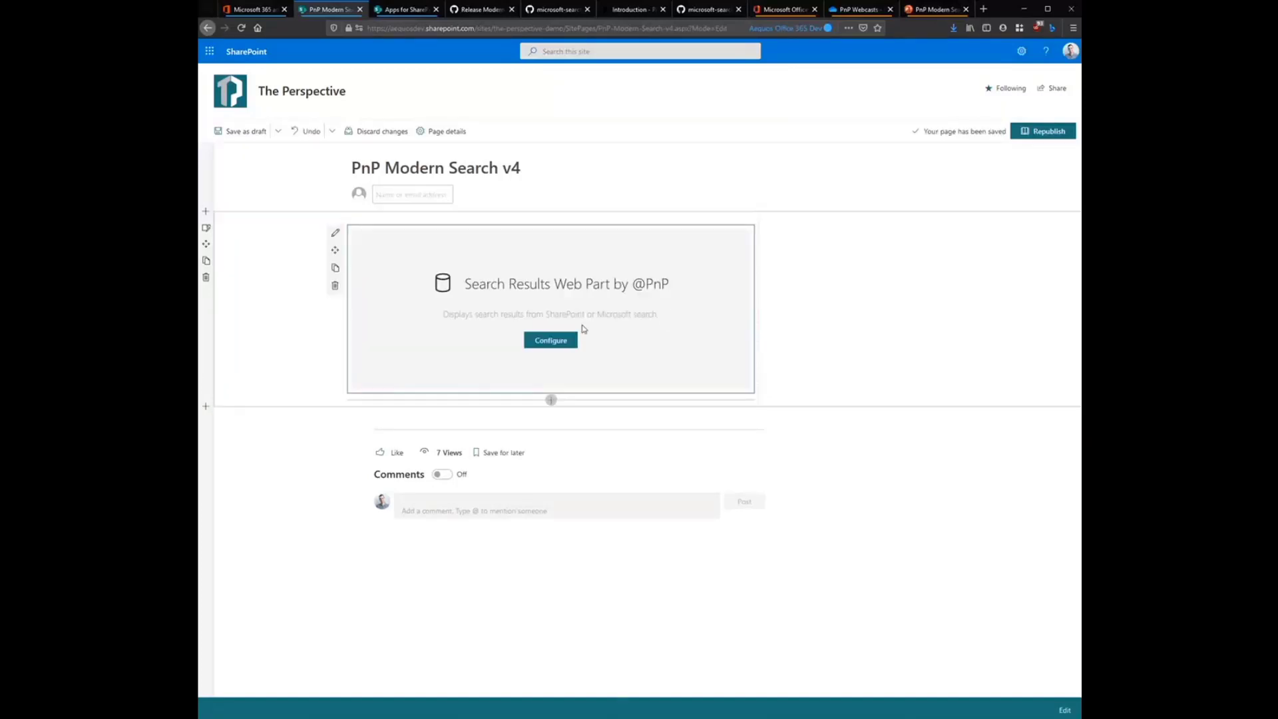
click(558, 341)
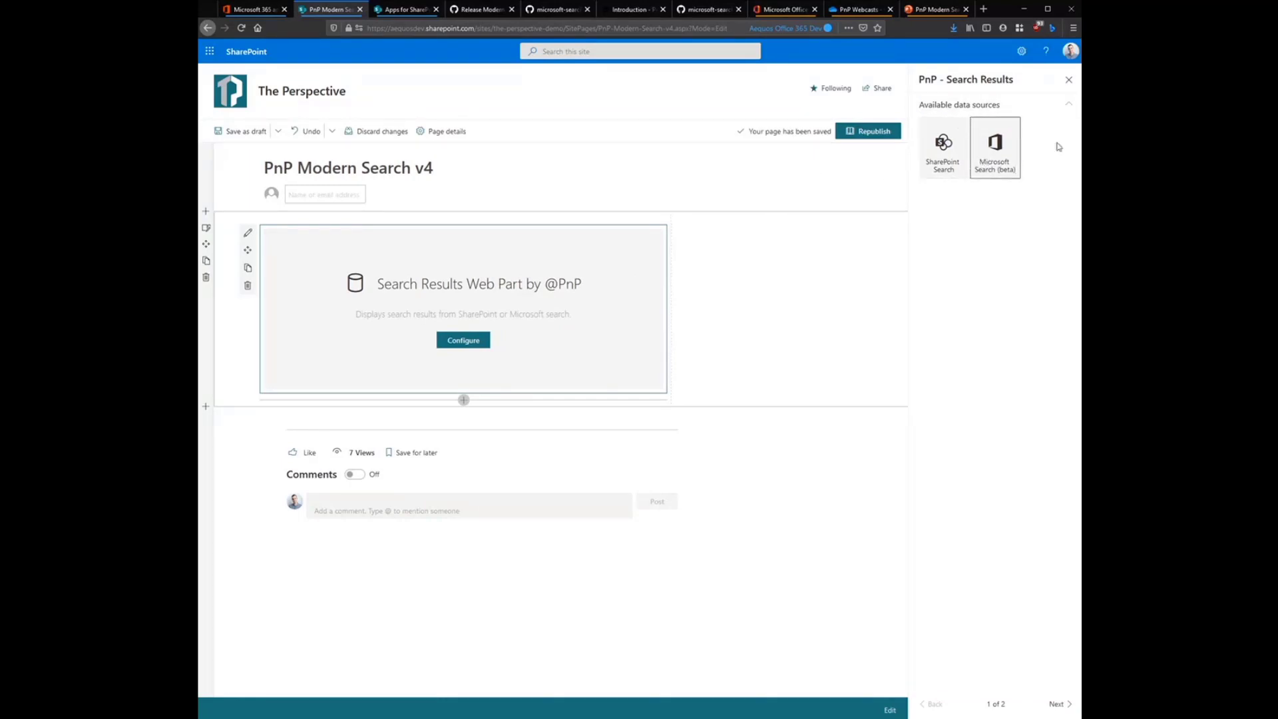
Step: Select SharePoint Search as the data source and review its query, refinement and paging settings
click(1013, 125)
click(944, 145)
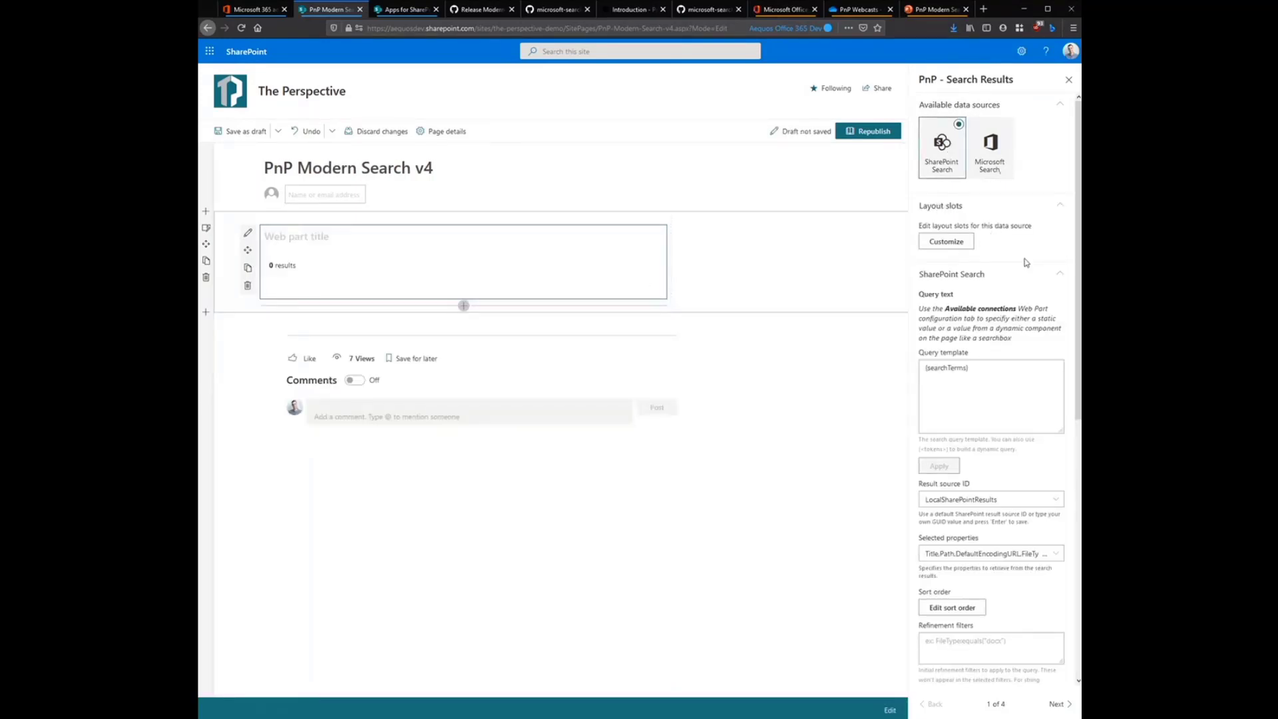
scroll(1019, 271, down, 2)
scroll(1019, 272, down, 5)
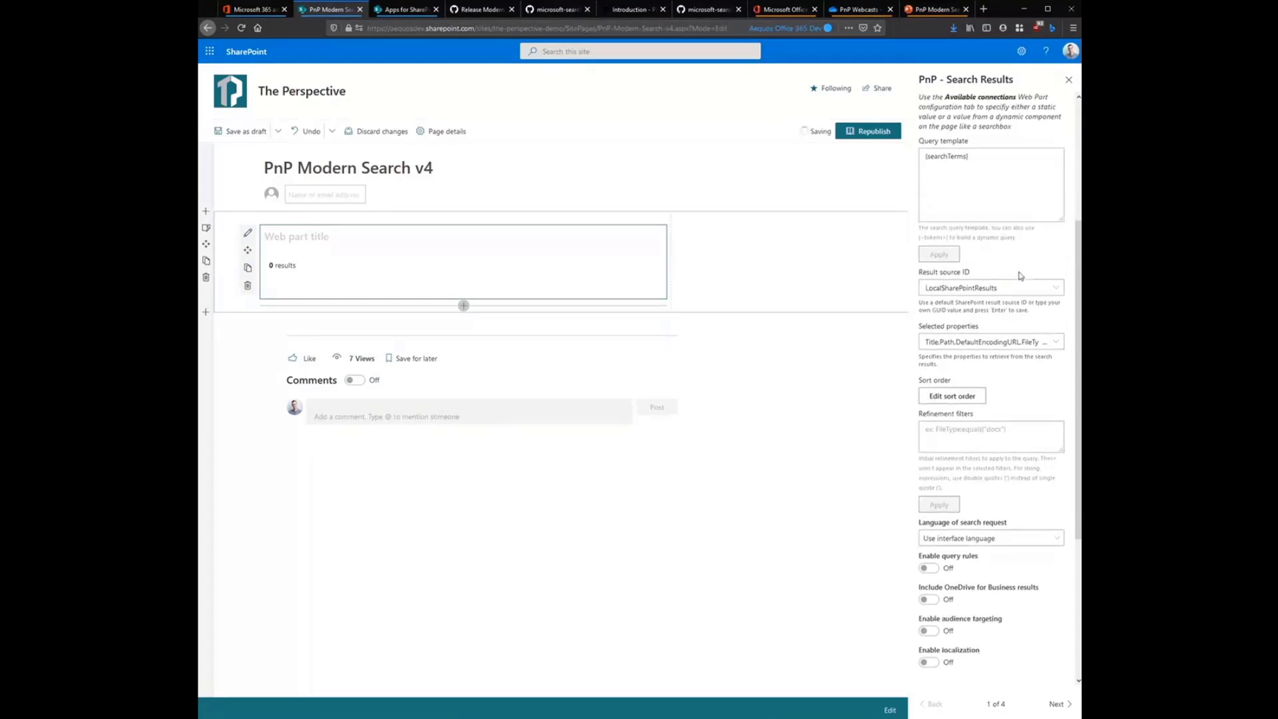
scroll(1022, 269, up, 2)
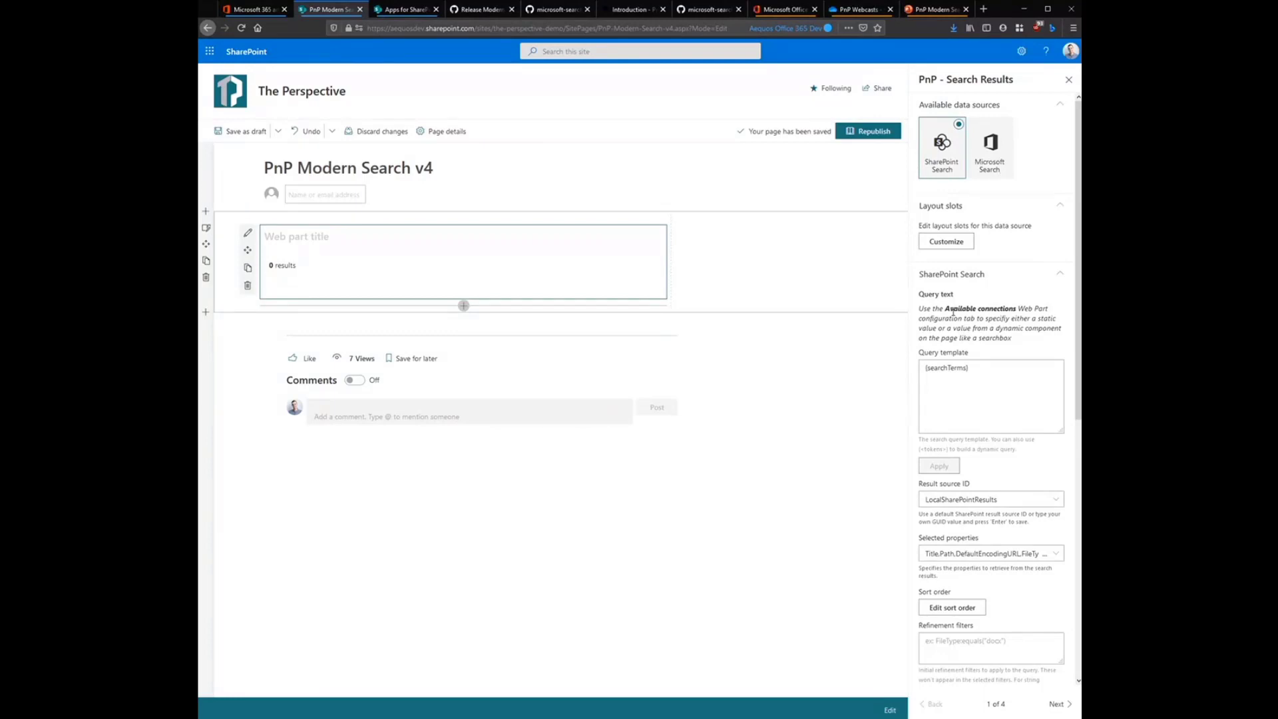
scroll(965, 413, down, 3)
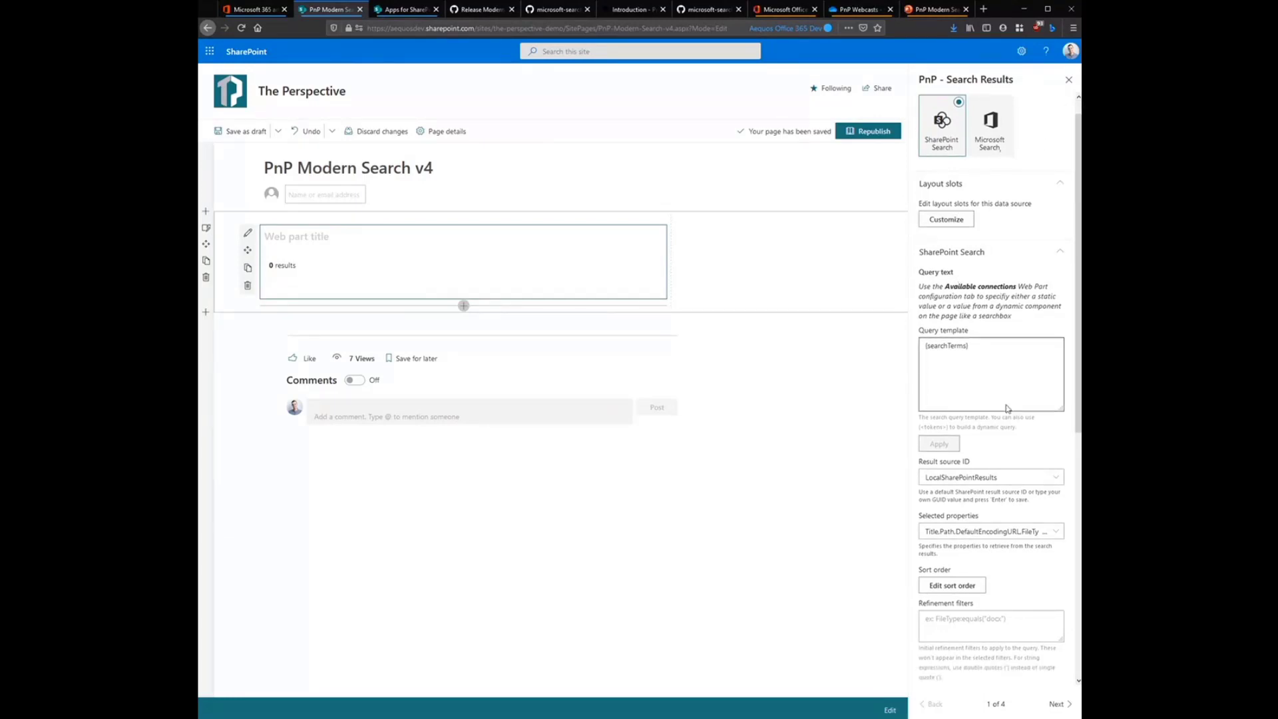
scroll(986, 479, down, 4)
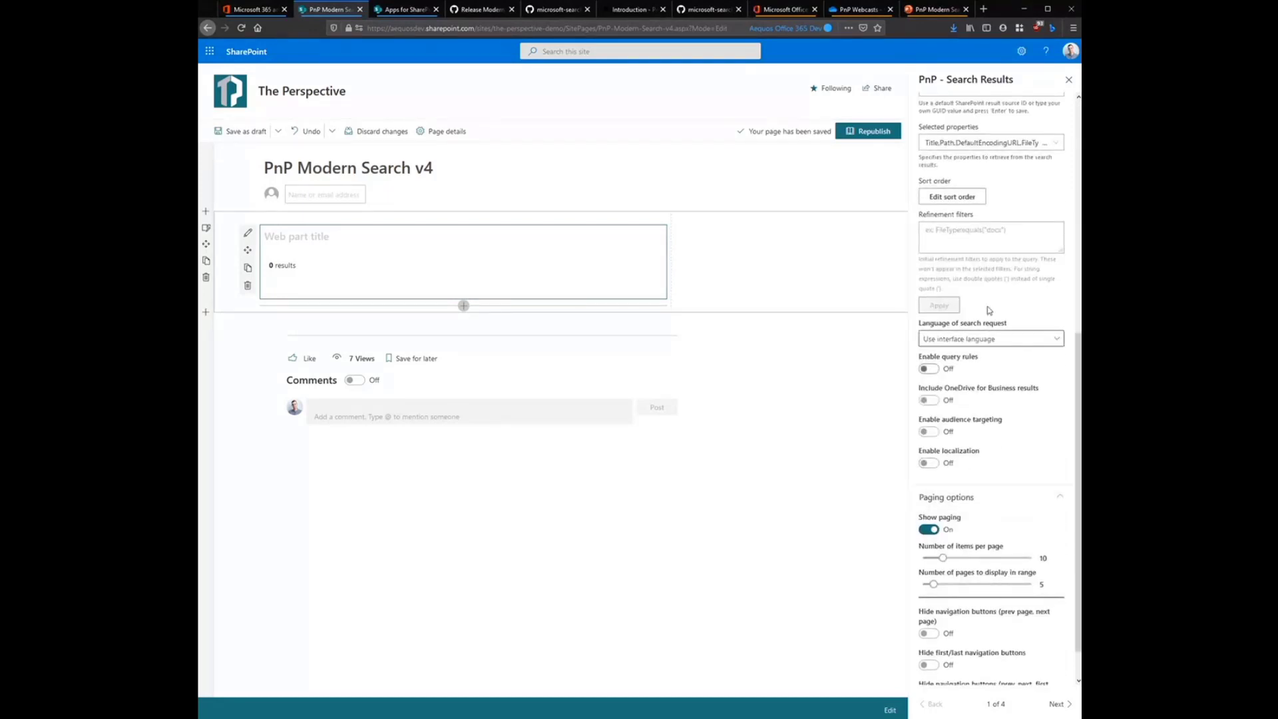
scroll(1017, 563, down, 1)
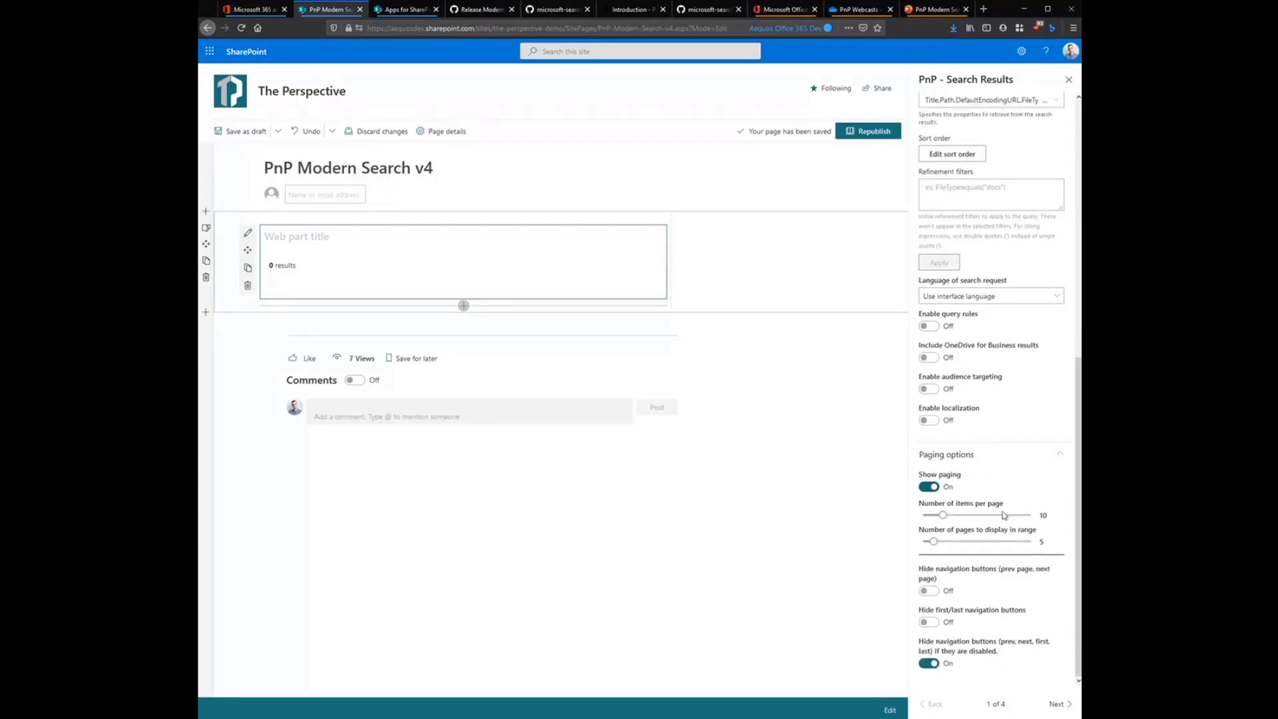
scroll(983, 561, up, 8)
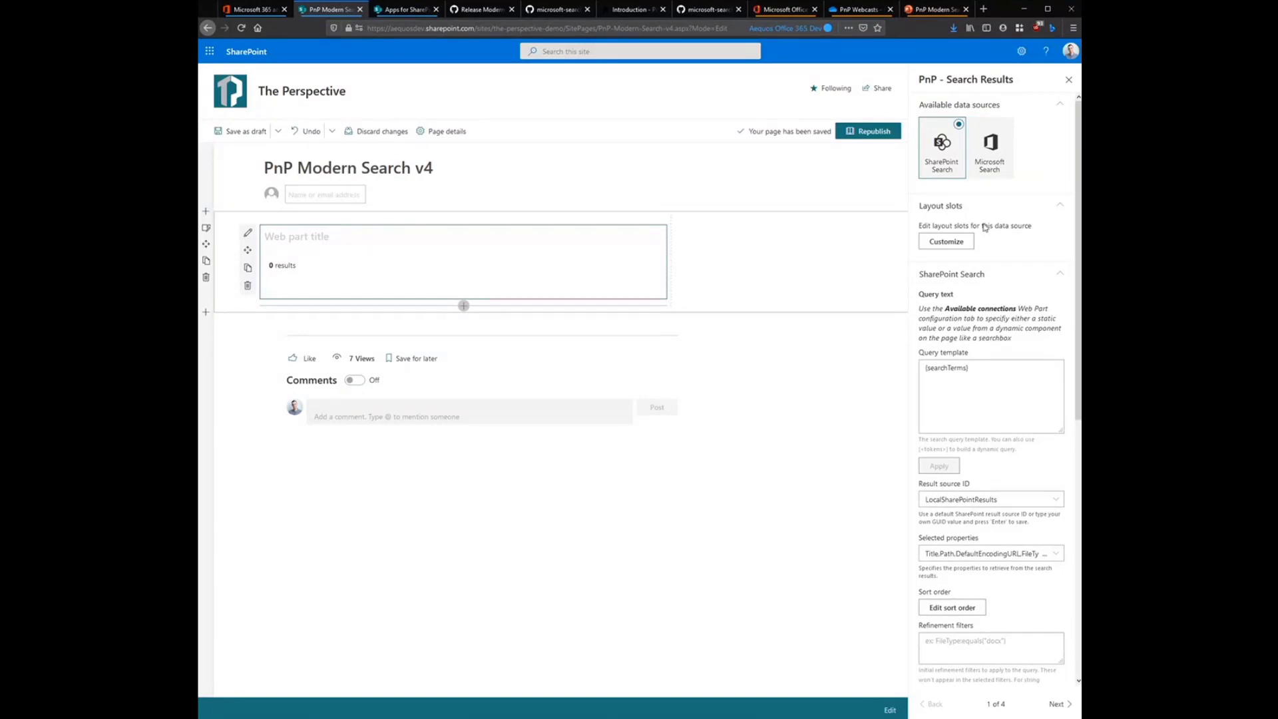
Step: Set the data source to Microsoft Search and review the entity types available to search
click(976, 175)
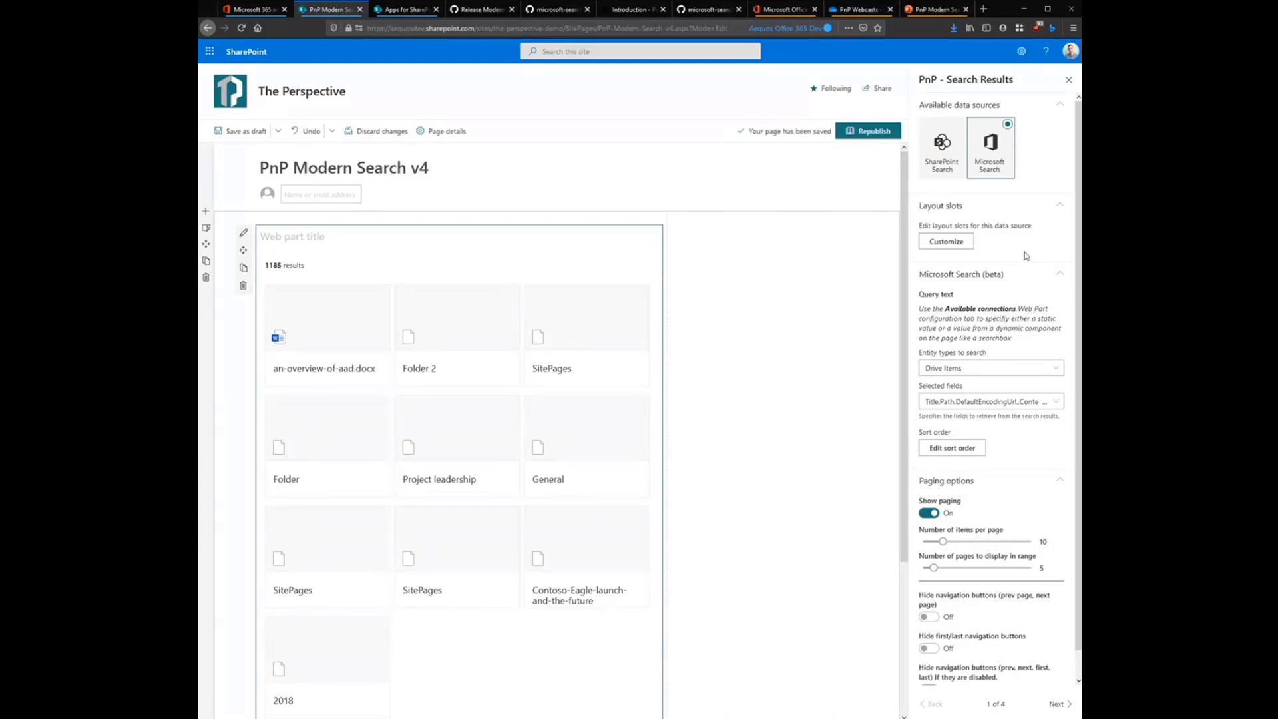
click(1055, 370)
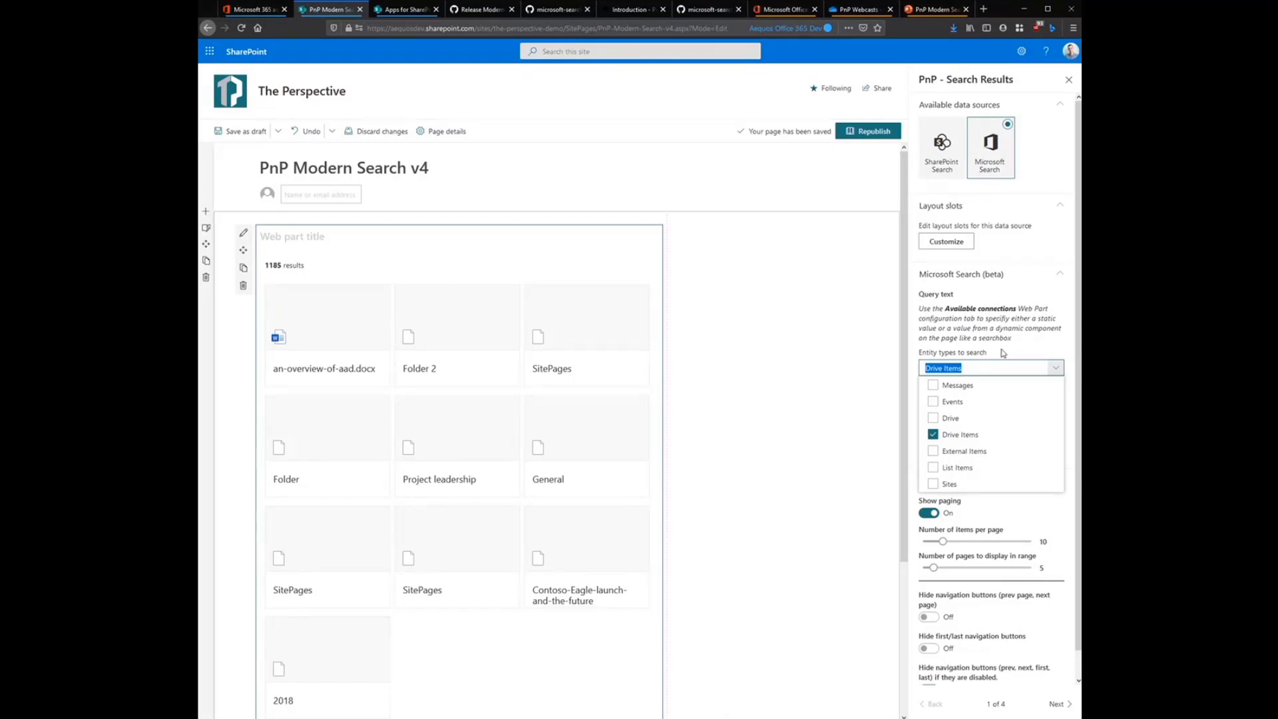
click(1027, 306)
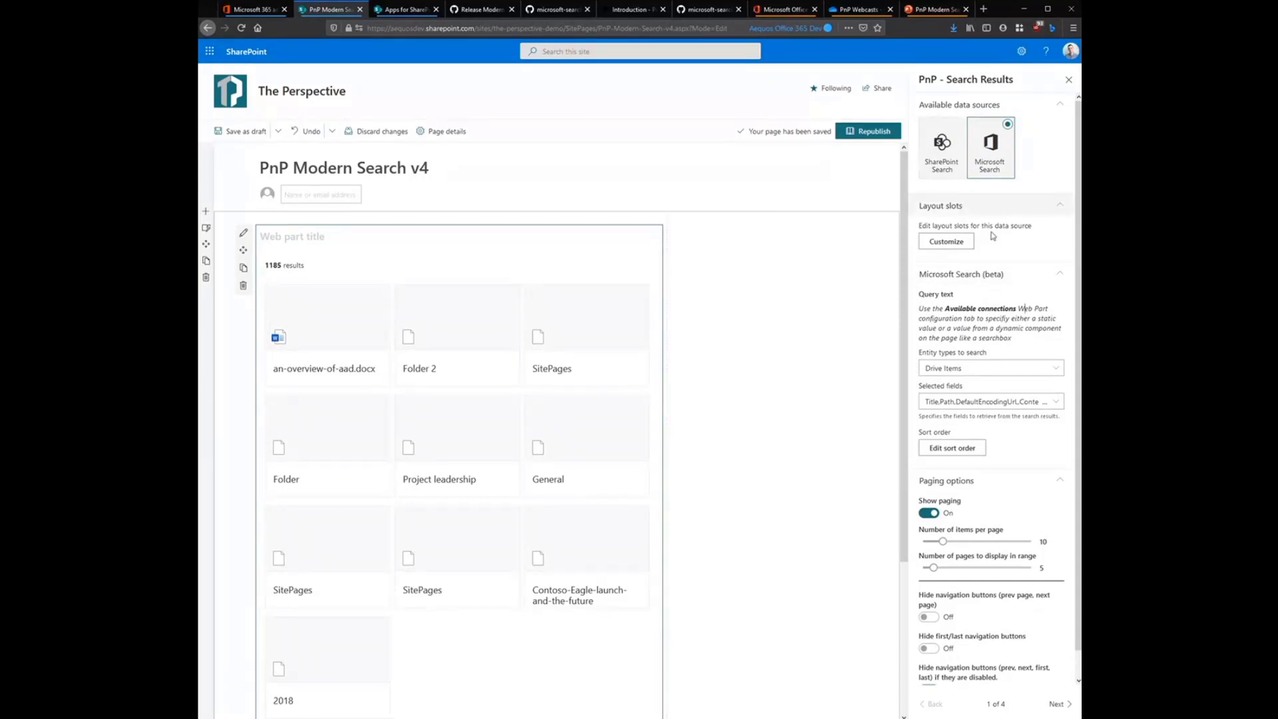
Step: Enable input query text in the web part's available connections and set its static value to *
click(1063, 704)
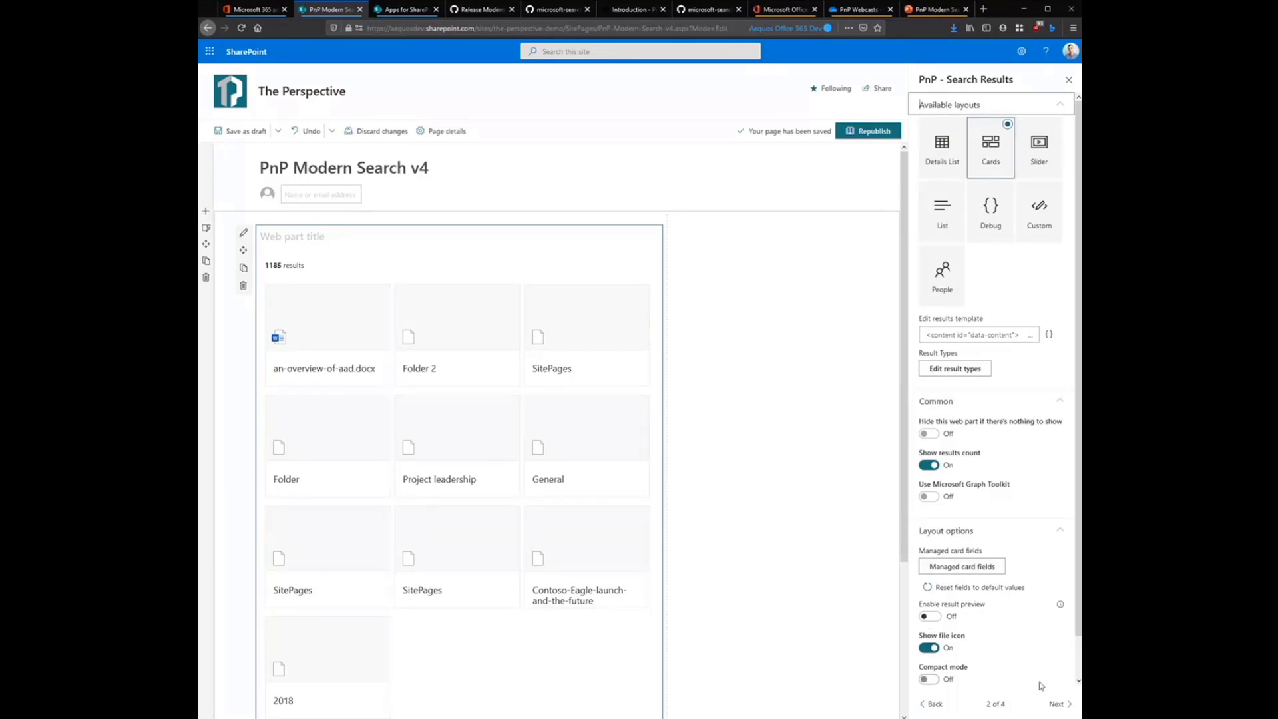
click(1056, 703)
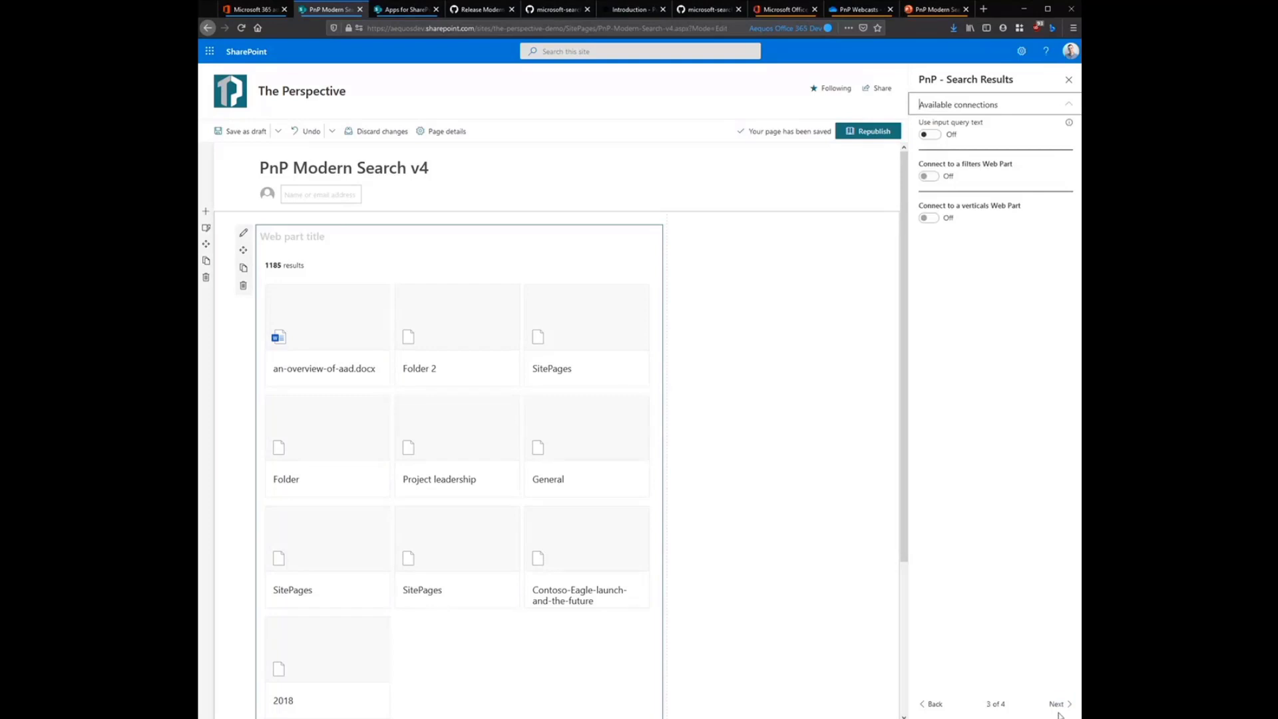
click(997, 353)
click(951, 134)
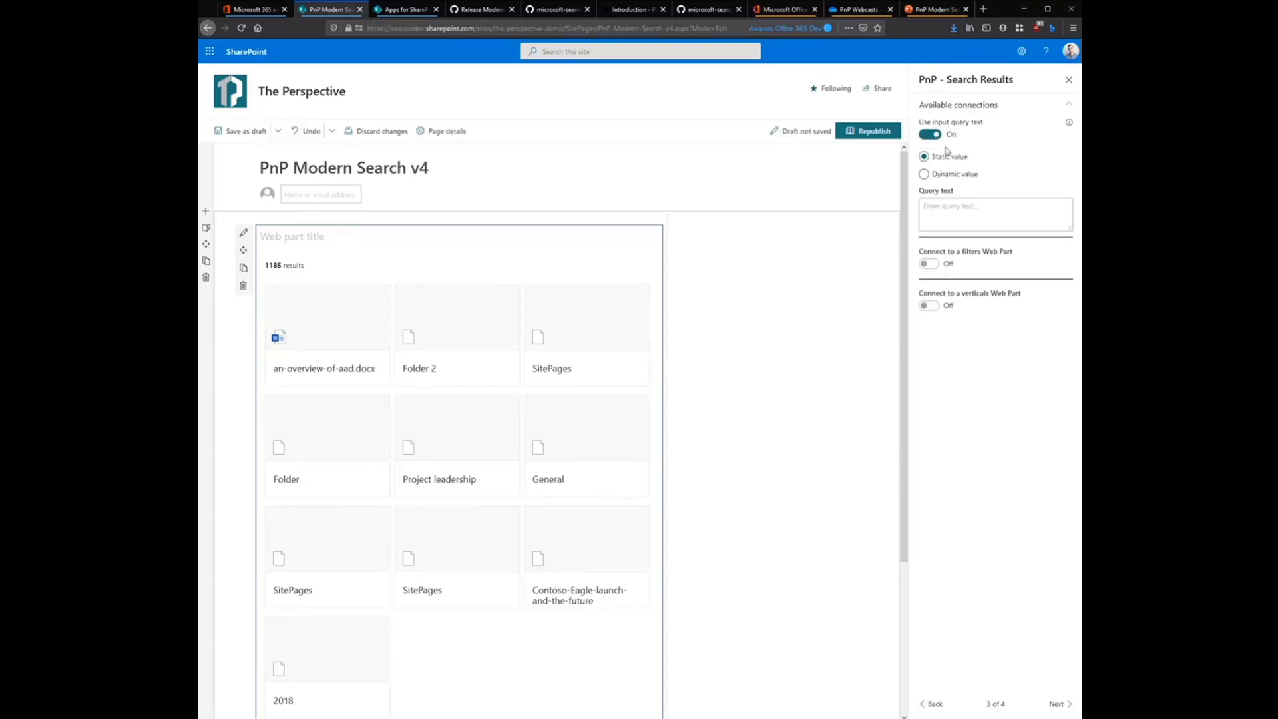
click(963, 206)
text(*)
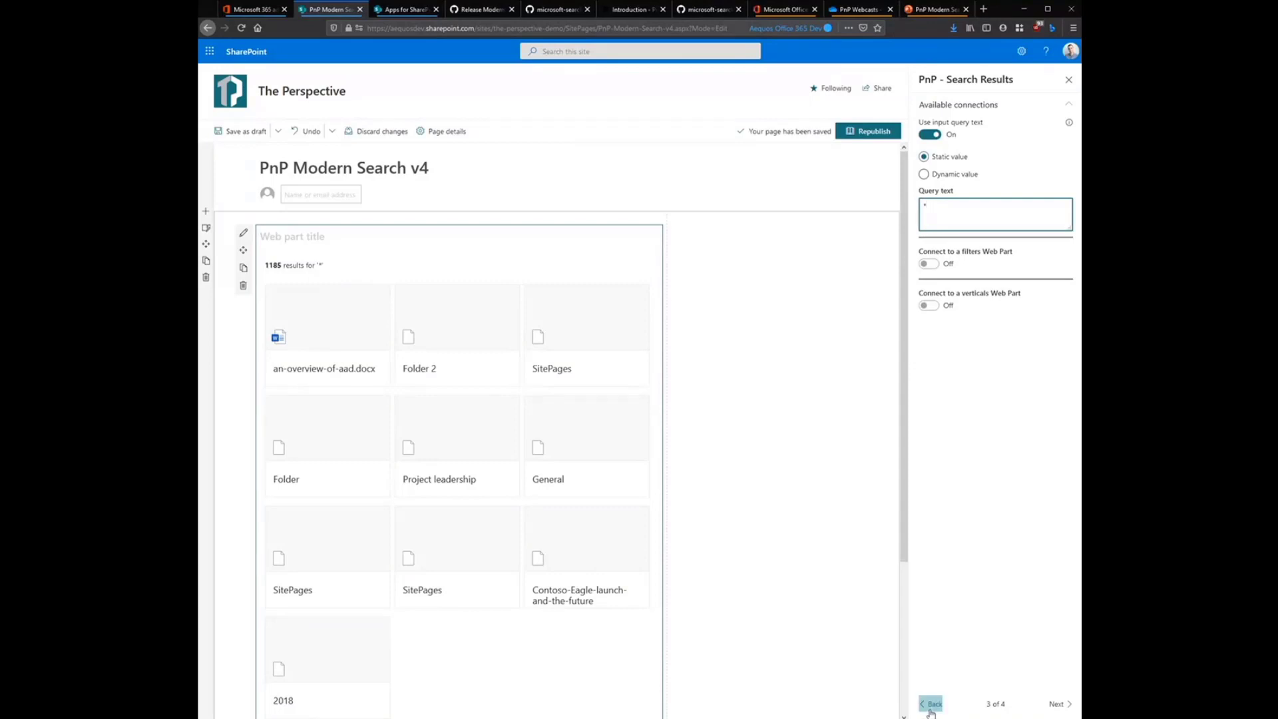
Step: Review the query text note in the data source settings and set the results layout to Details List
click(931, 704)
click(931, 705)
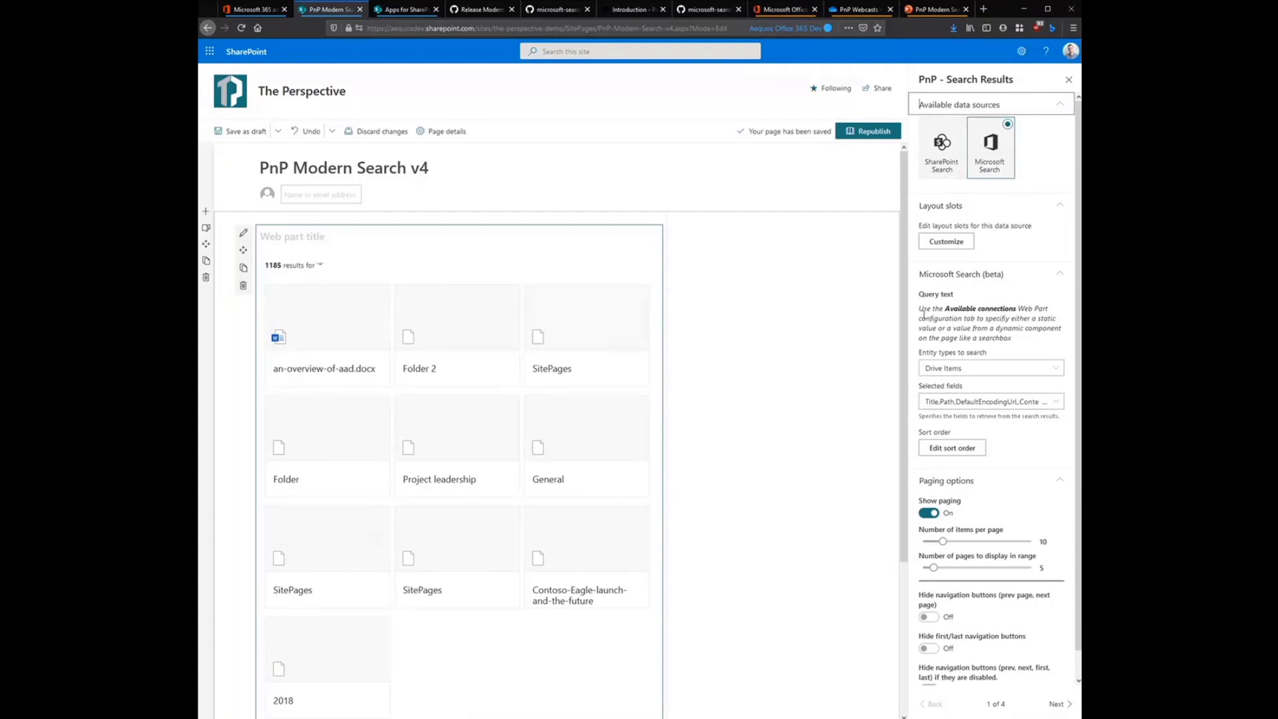
drag(924, 312, 1018, 340)
click(1019, 340)
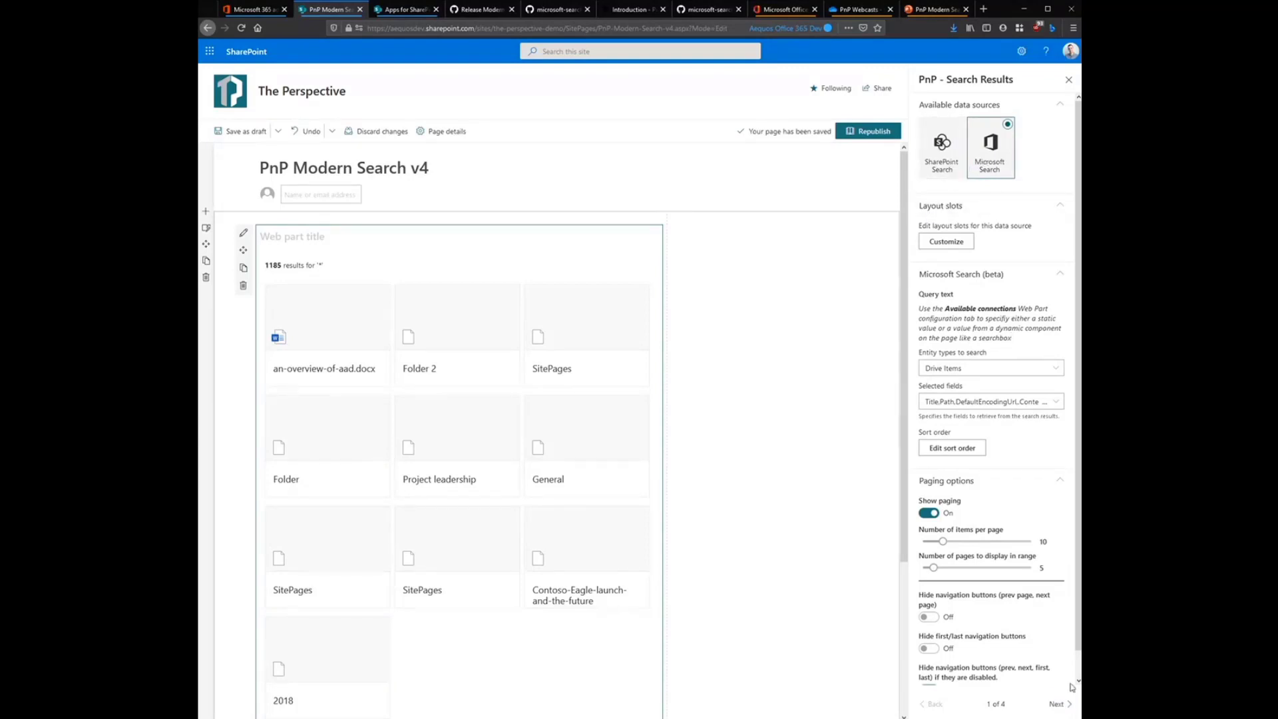
click(1067, 707)
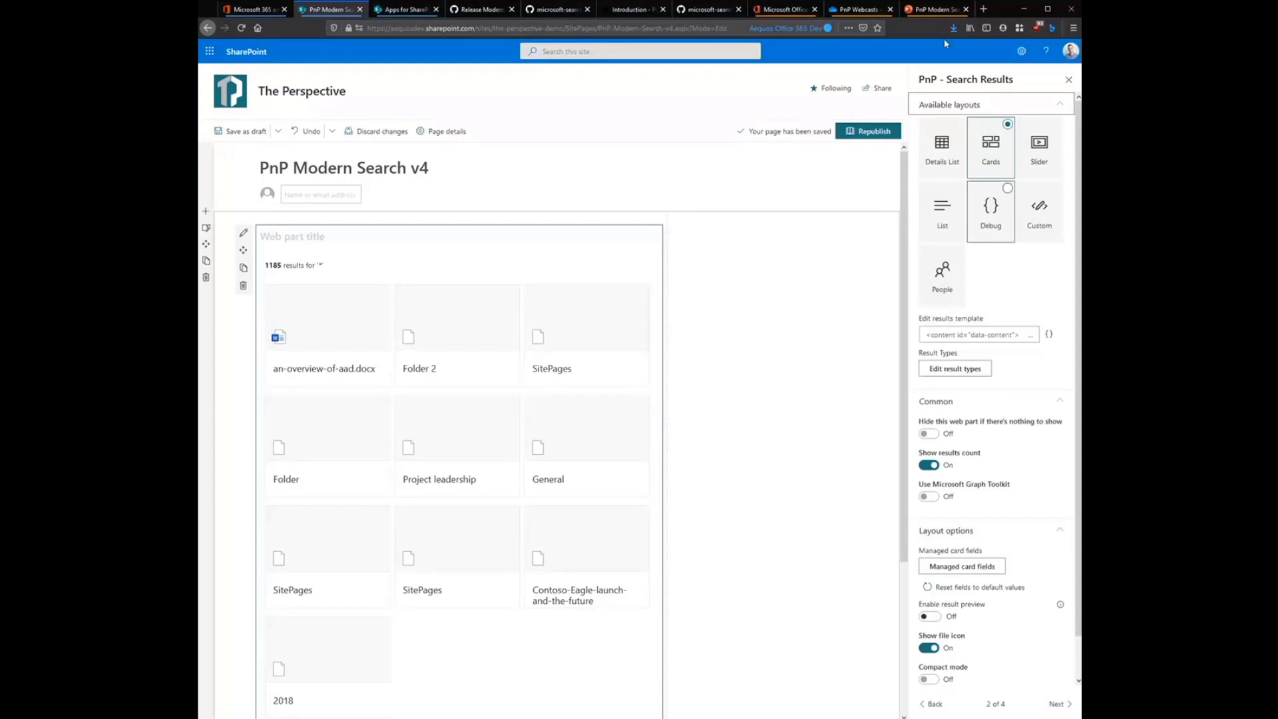
click(955, 167)
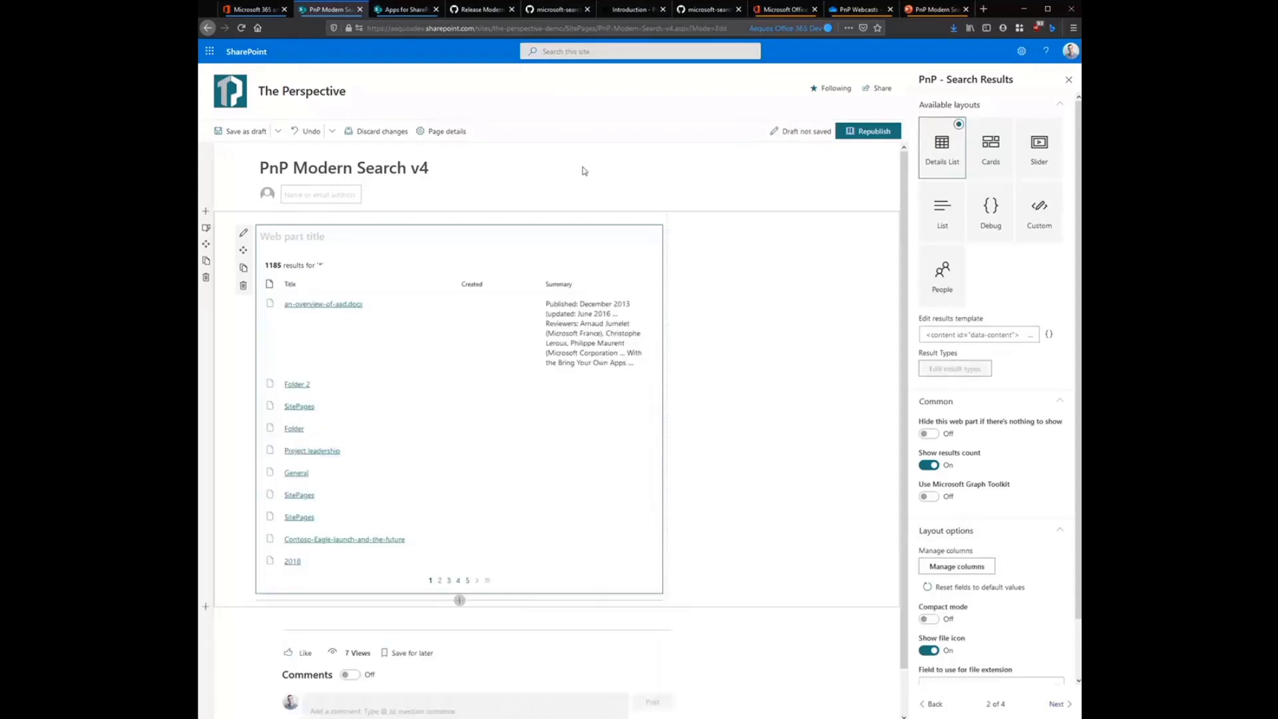
Step: Map the Title layout slot of the Microsoft Search data source to resource.webUrl and save the slots
click(932, 704)
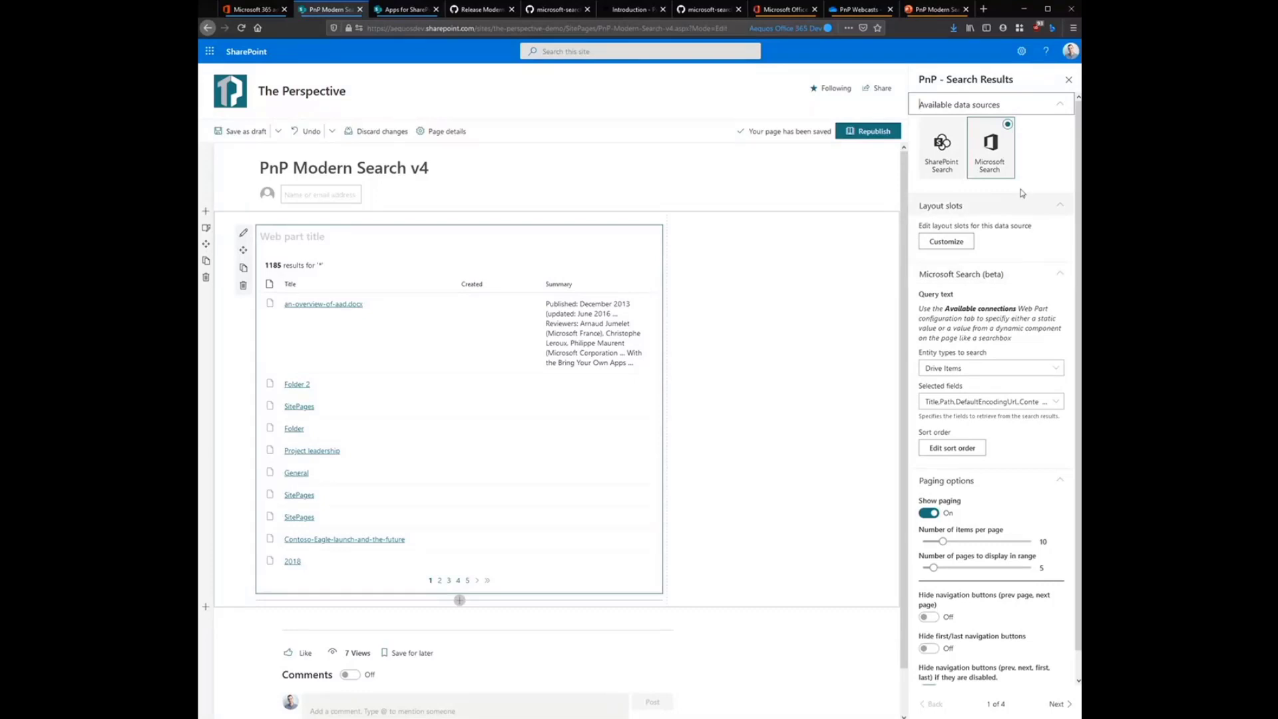
click(960, 241)
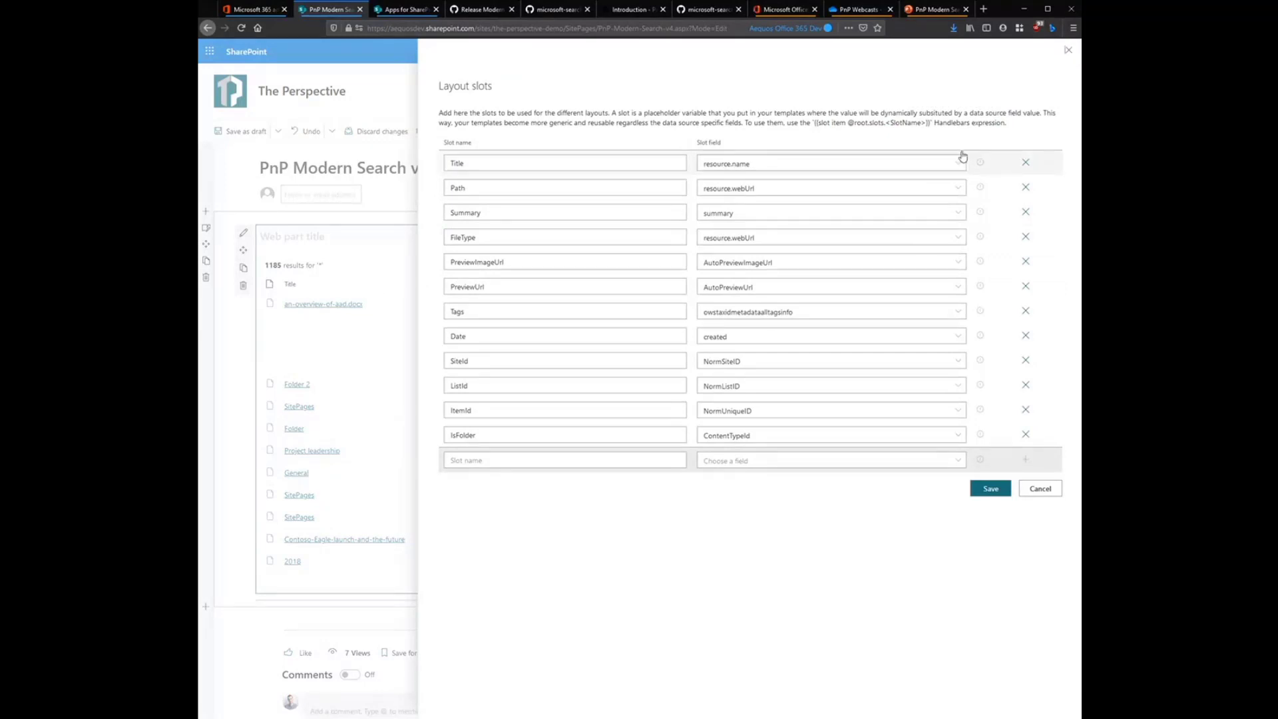
double_click(466, 164)
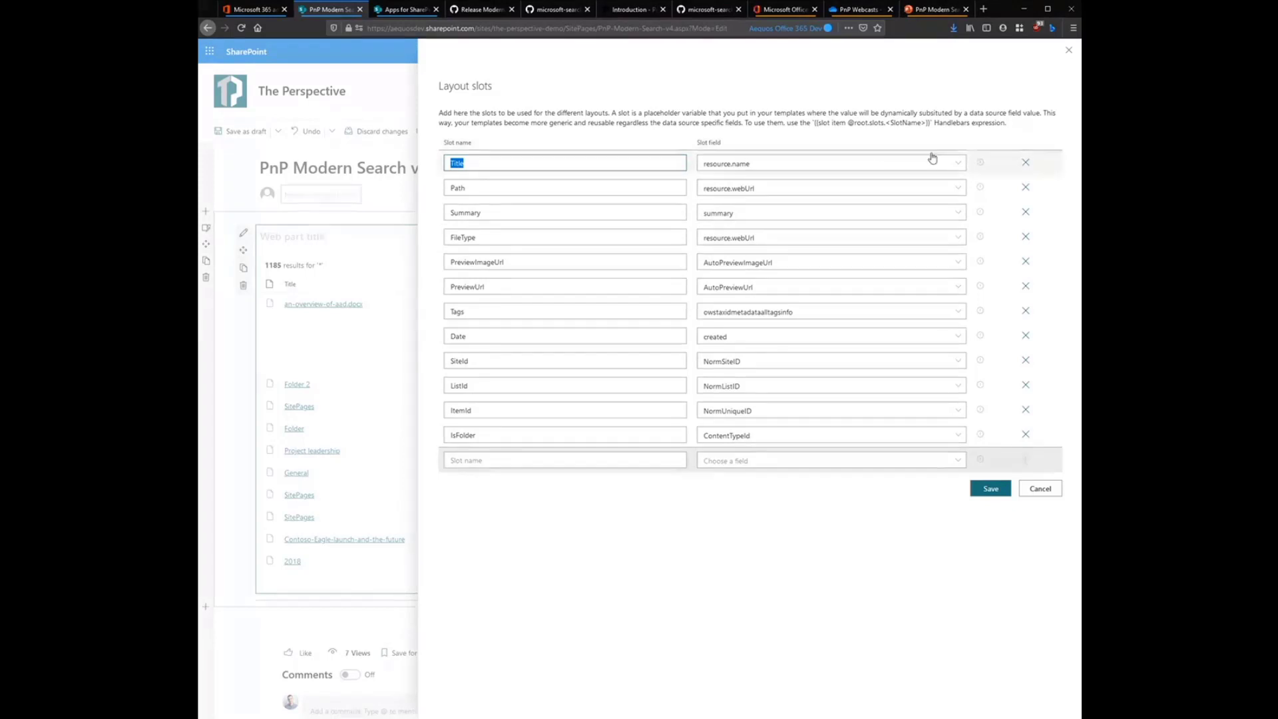
click(957, 163)
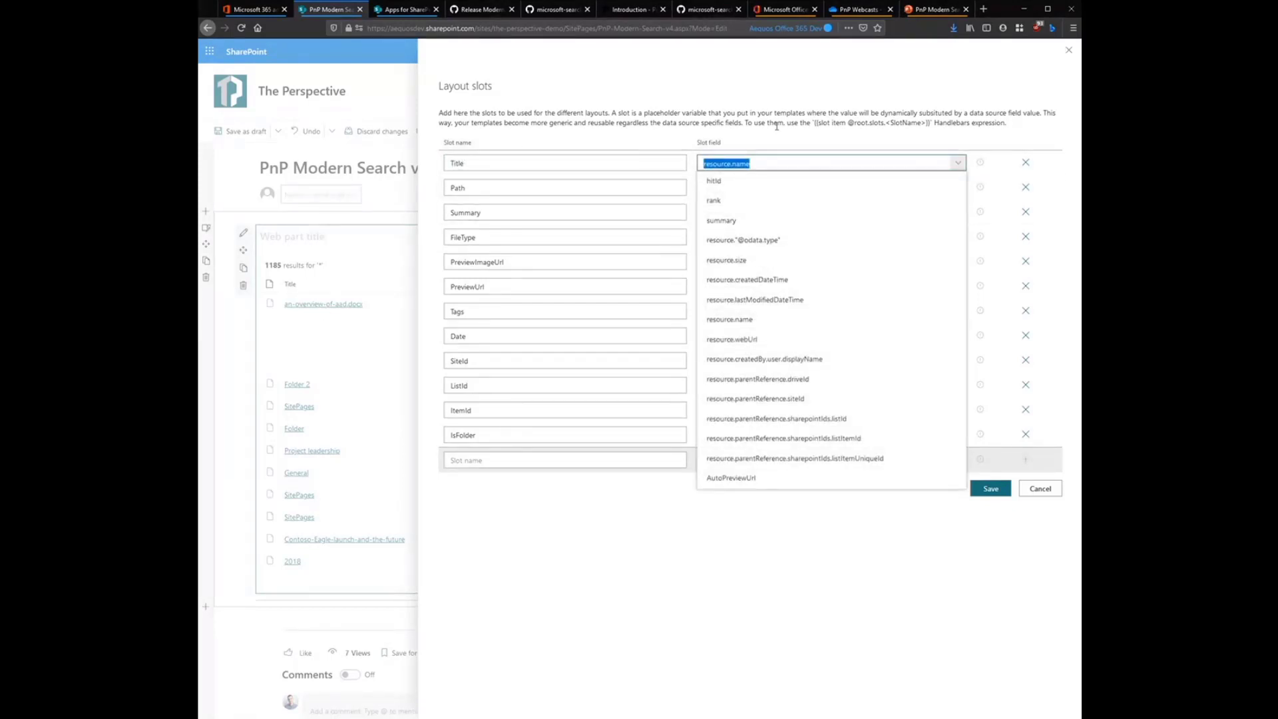
click(816, 163)
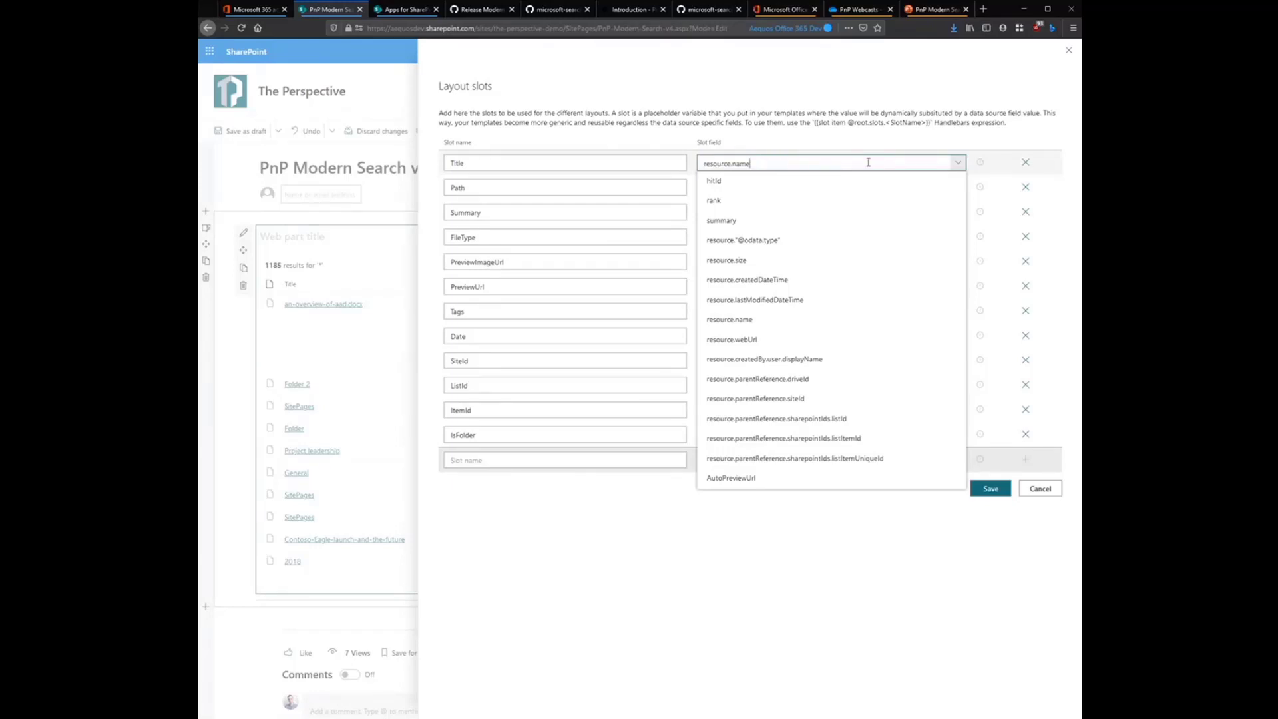
click(803, 338)
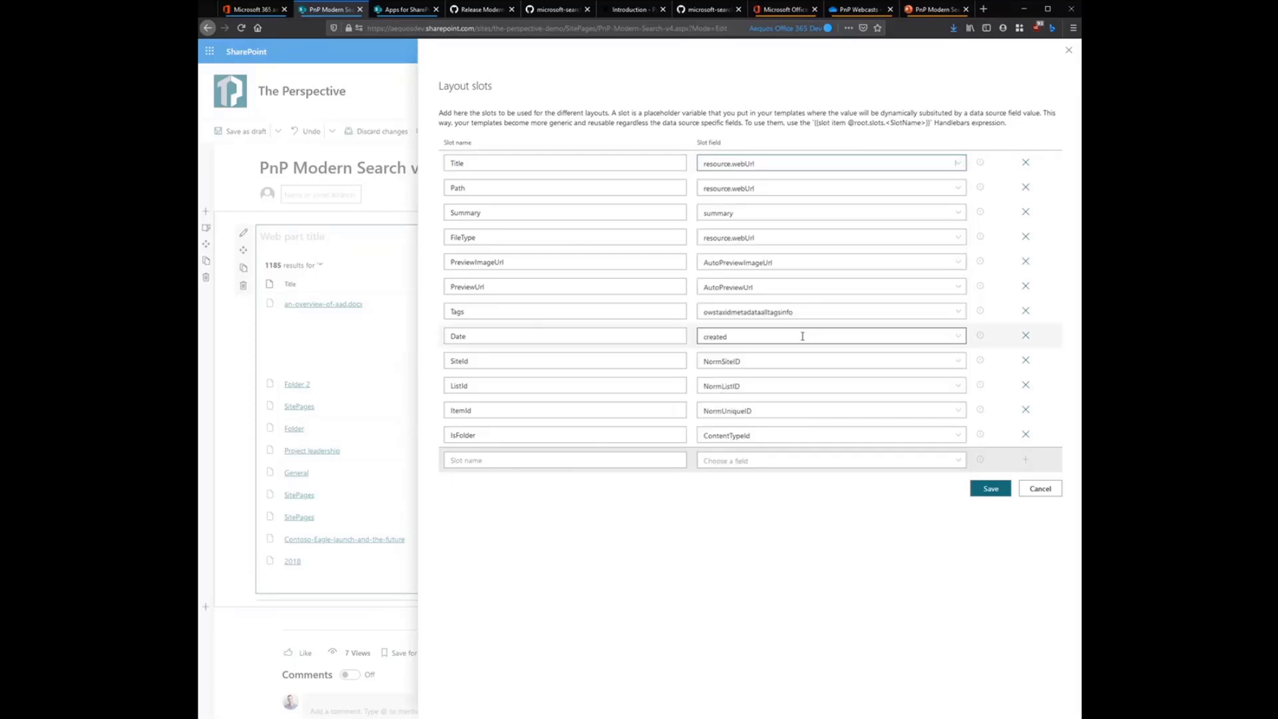
click(991, 488)
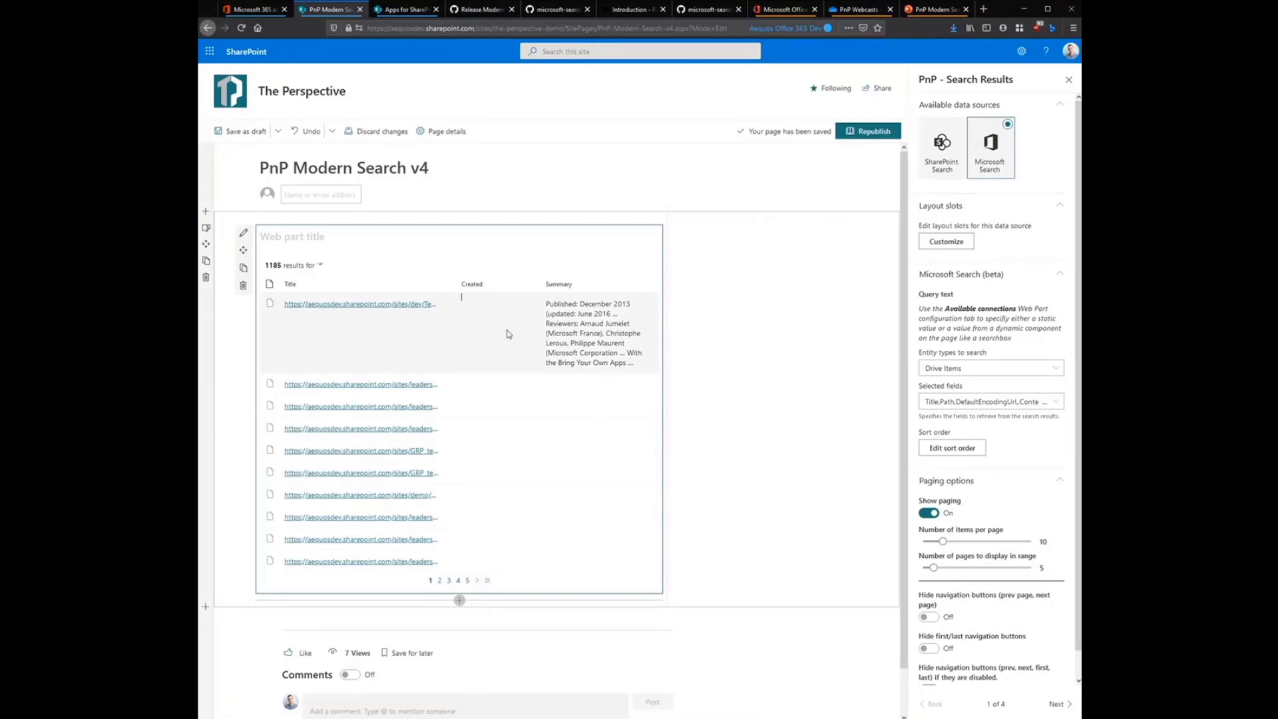
Step: Review the Title column's Handlebars expression in the Details List column settings and save the columns as they are
click(1058, 704)
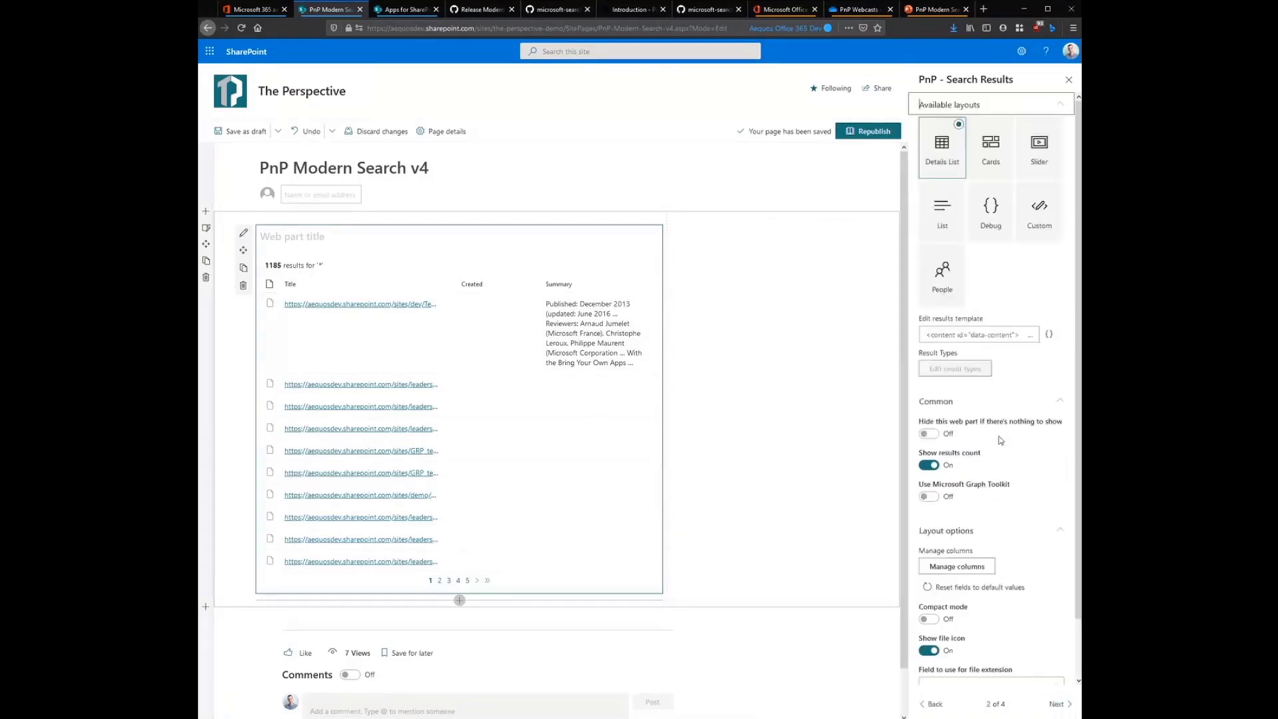
click(957, 567)
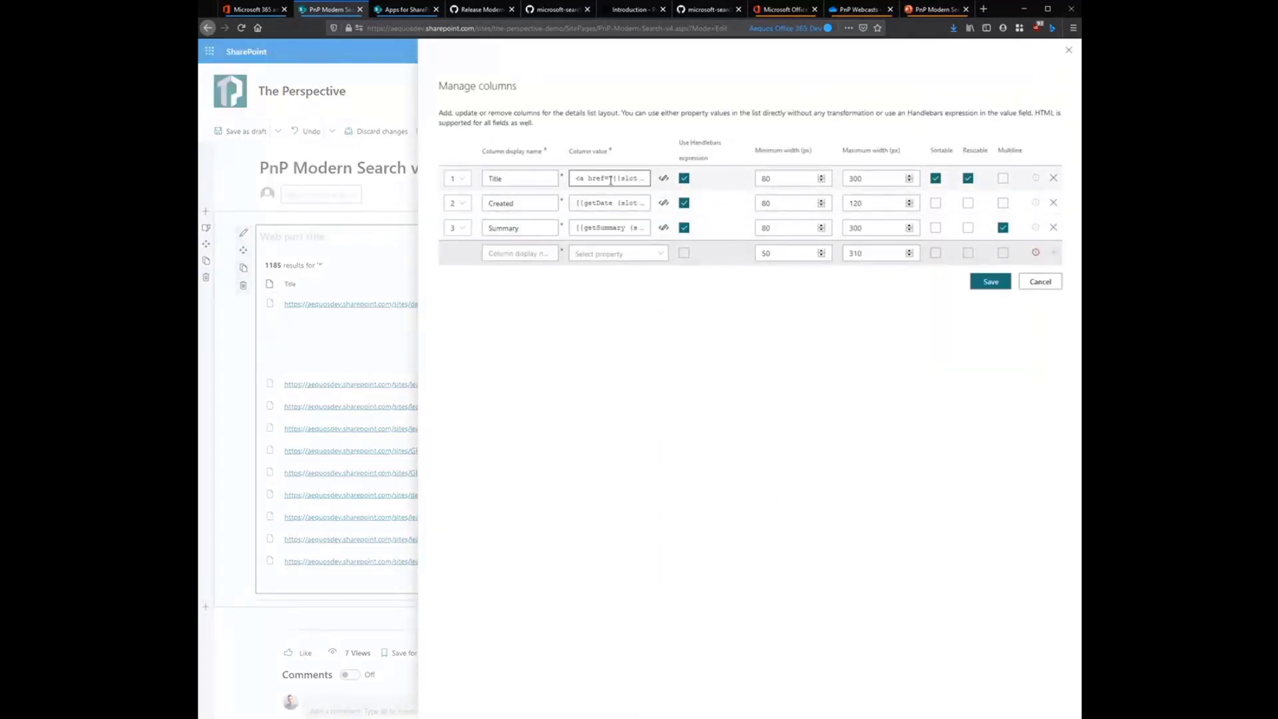
click(663, 180)
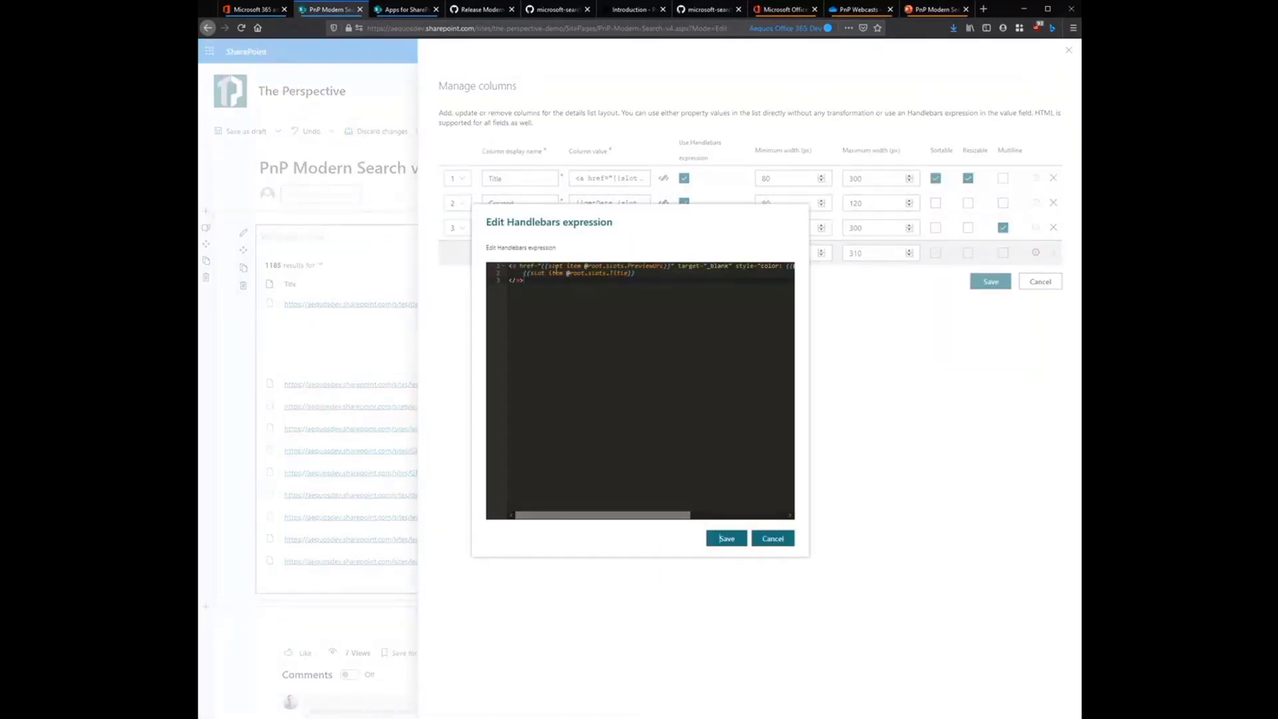
double_click(556, 267)
click(727, 540)
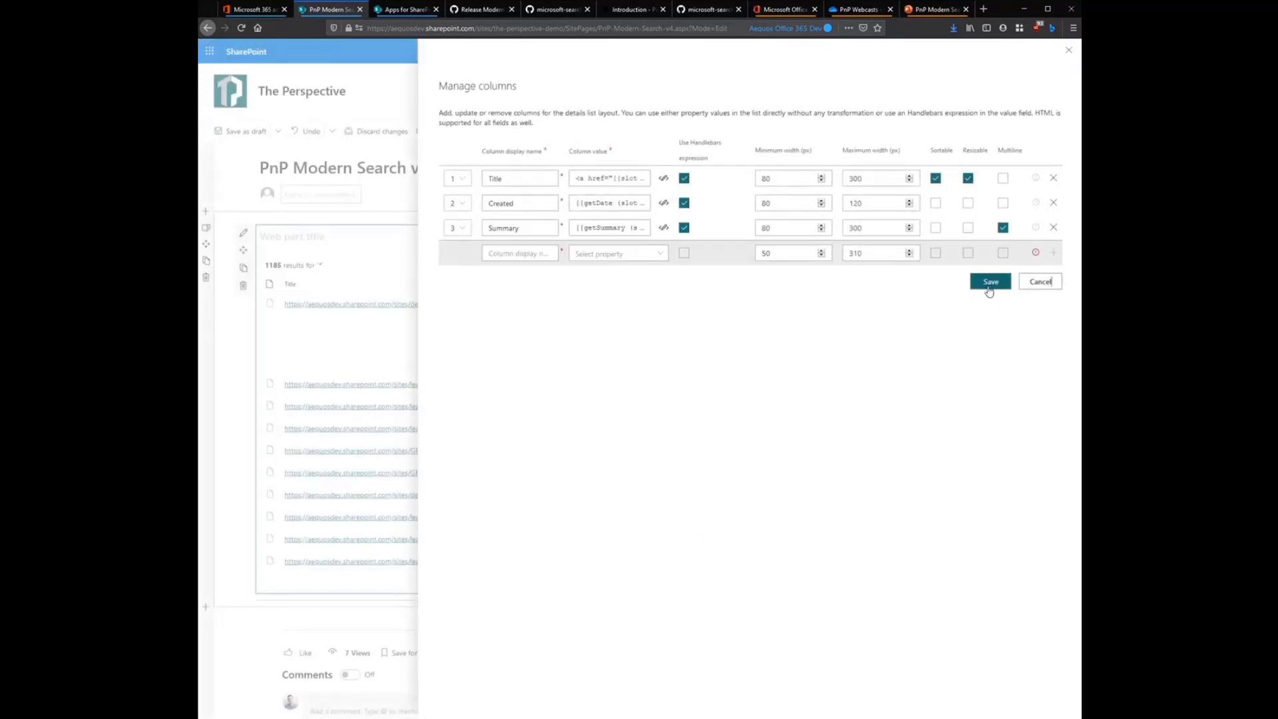
click(990, 288)
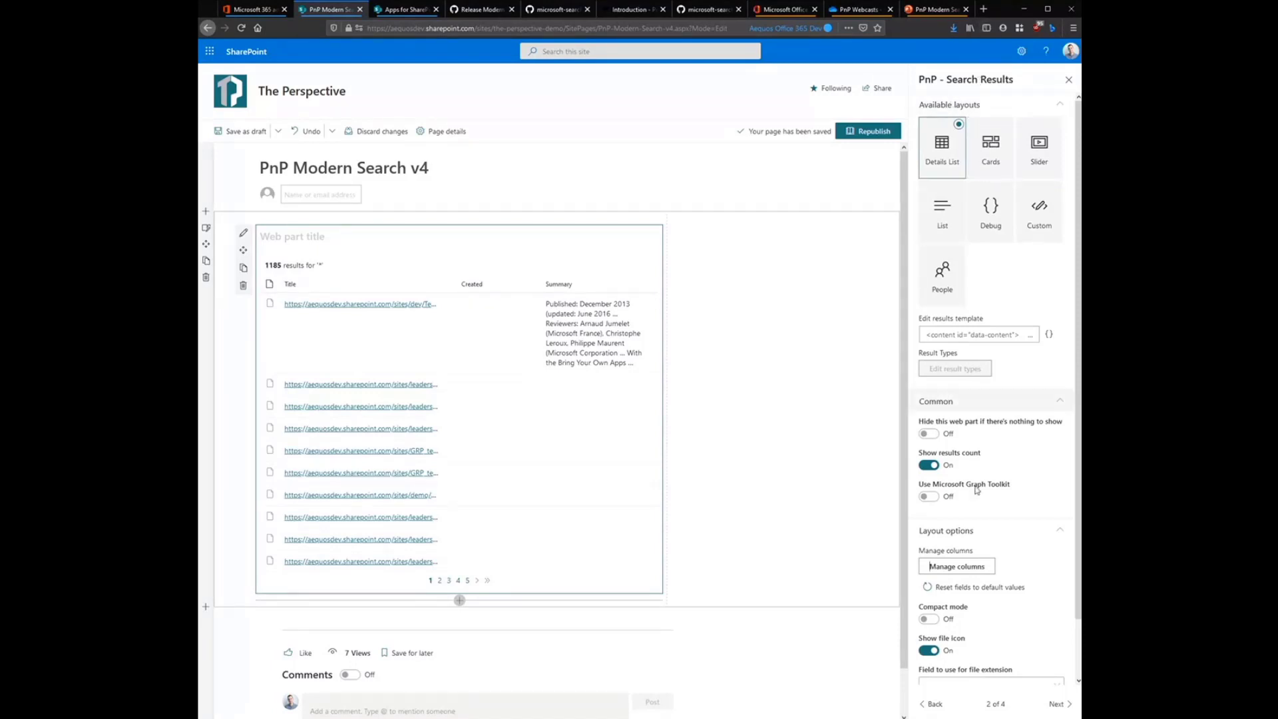
Step: Set the search results layout to People
scroll(978, 386, down, 1)
scroll(969, 346, up, 1)
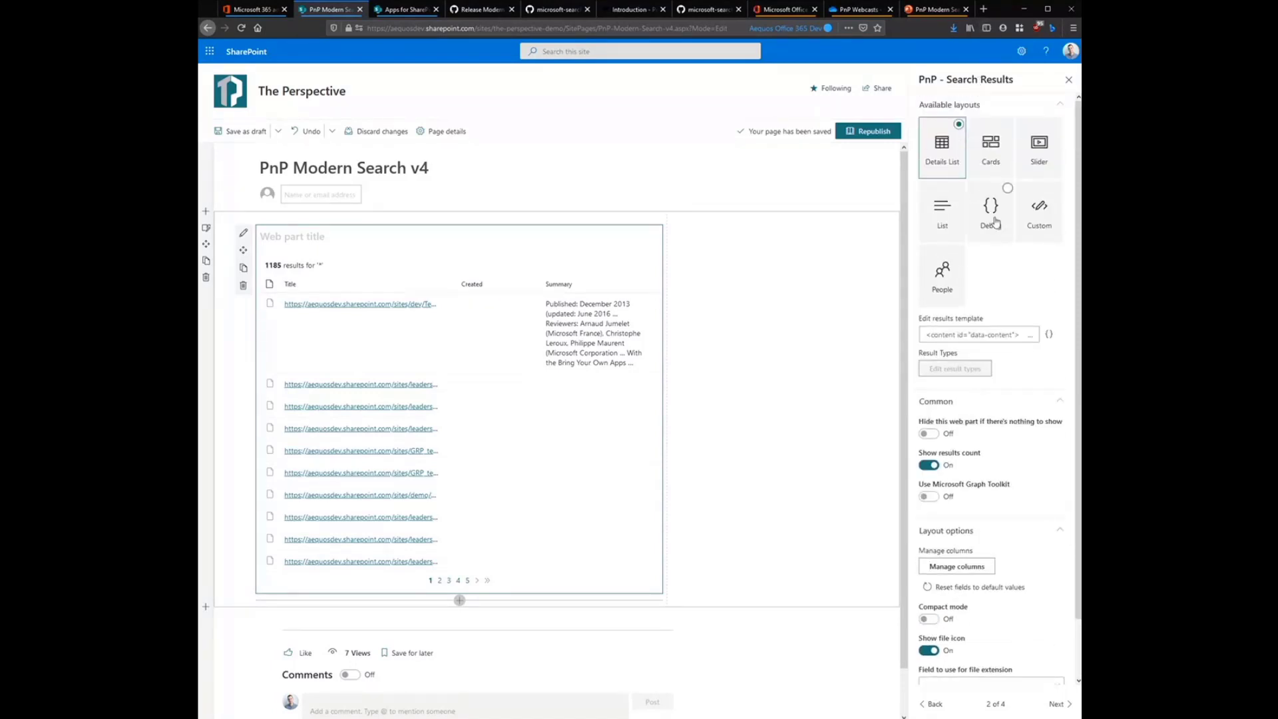
click(942, 273)
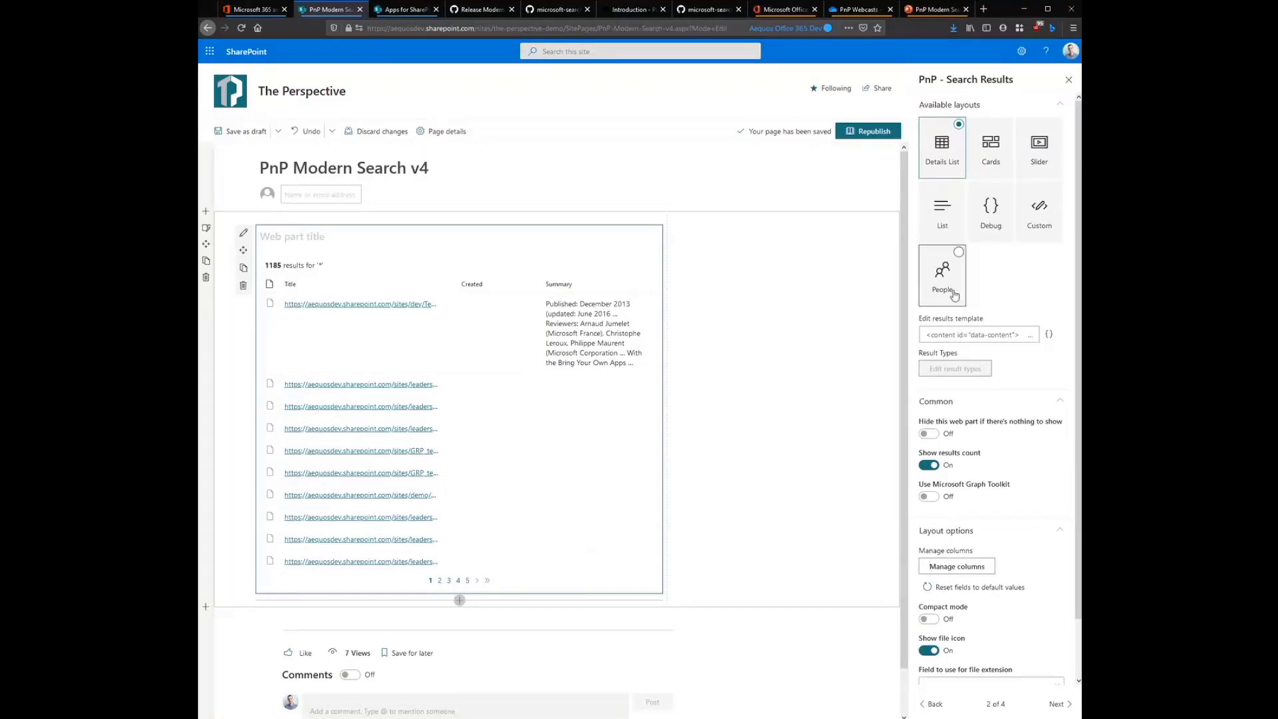
Step: Set the data source to SharePoint Search with LocalPeopleResults as the result source ID
click(932, 703)
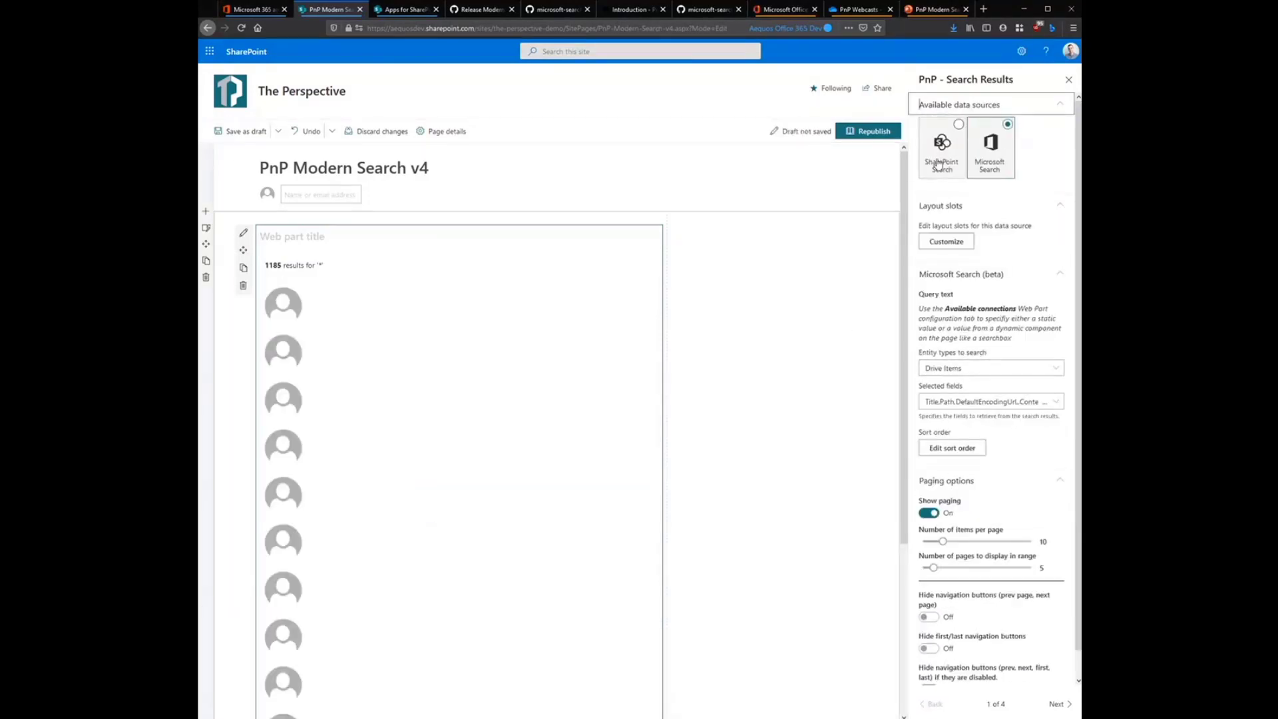
click(959, 155)
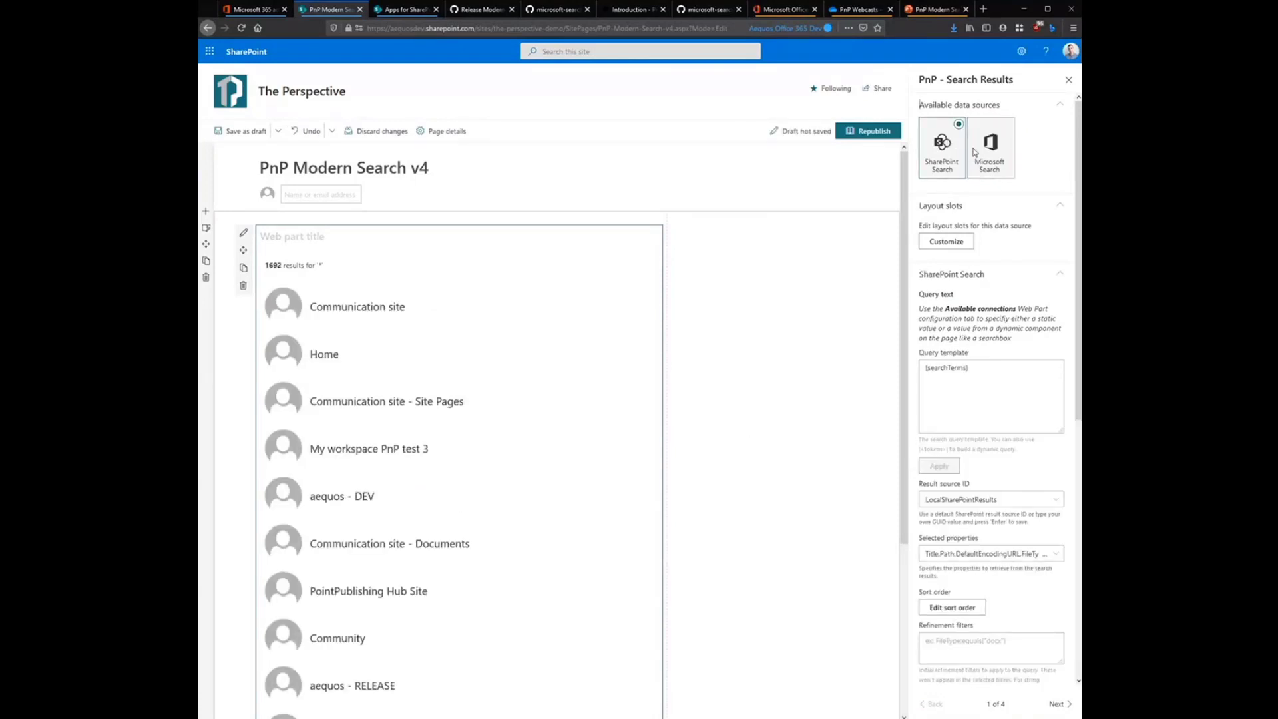
scroll(999, 299, down, 2)
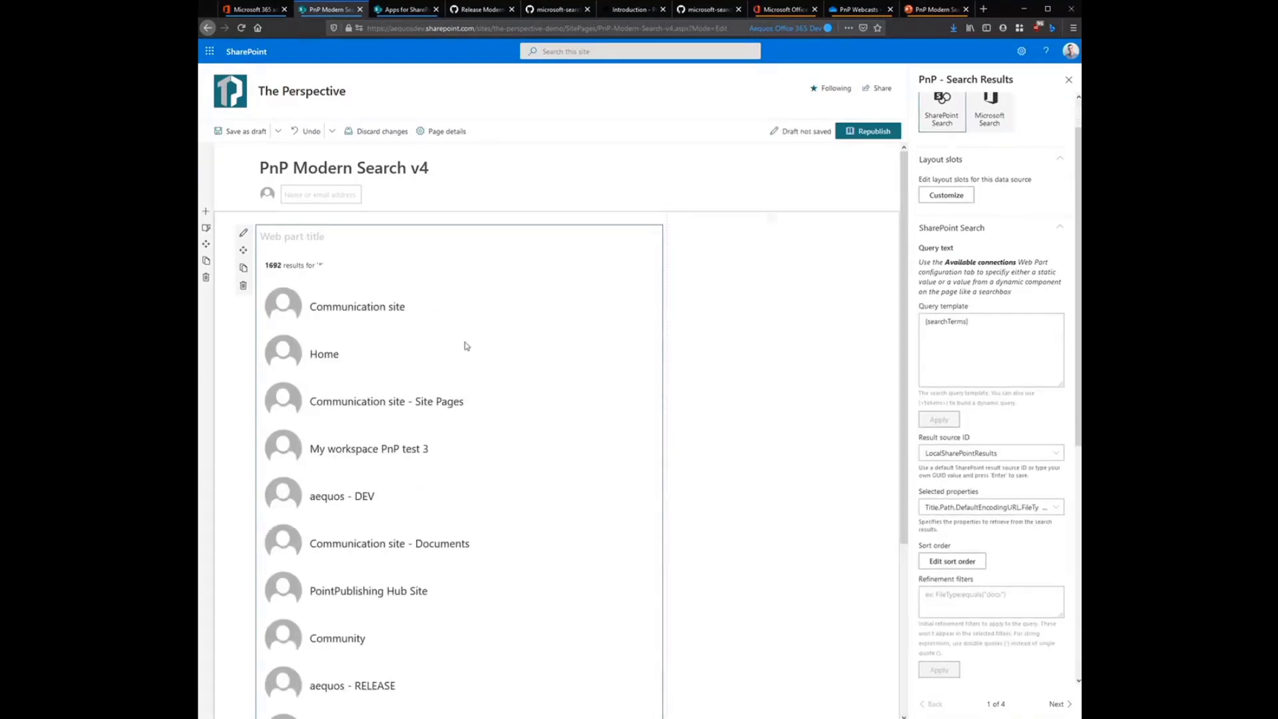
click(1061, 447)
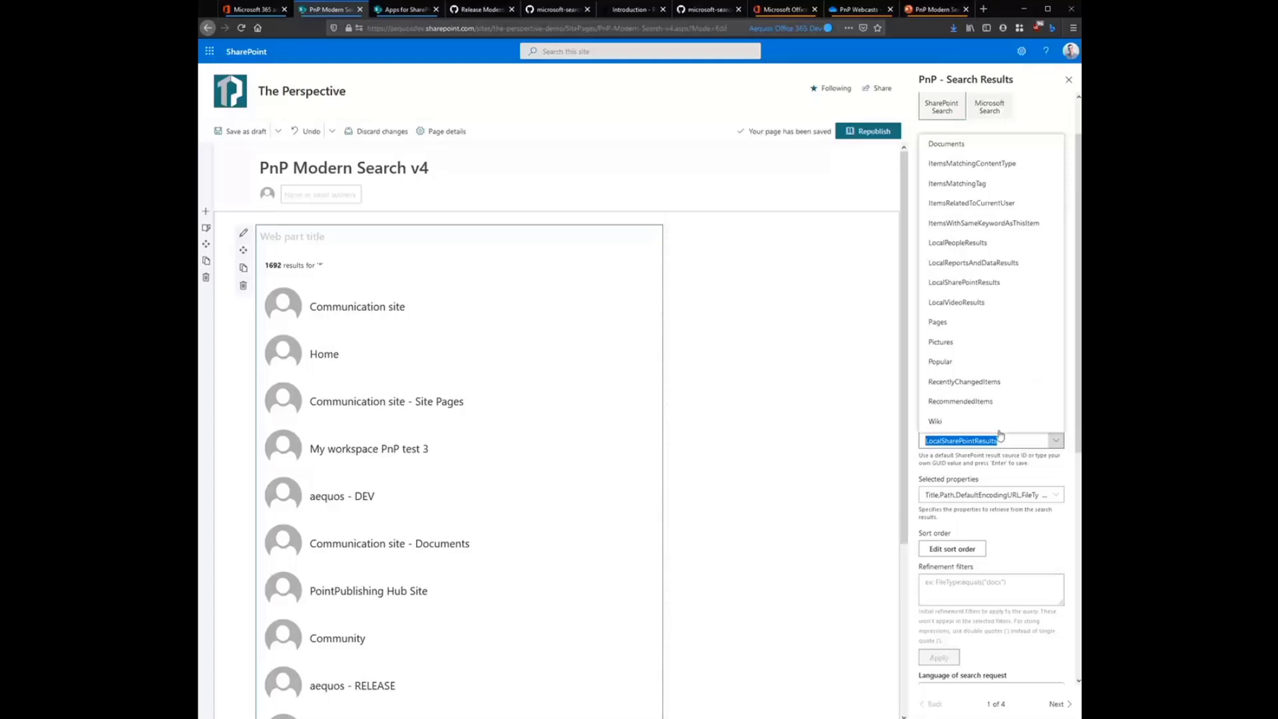
click(958, 244)
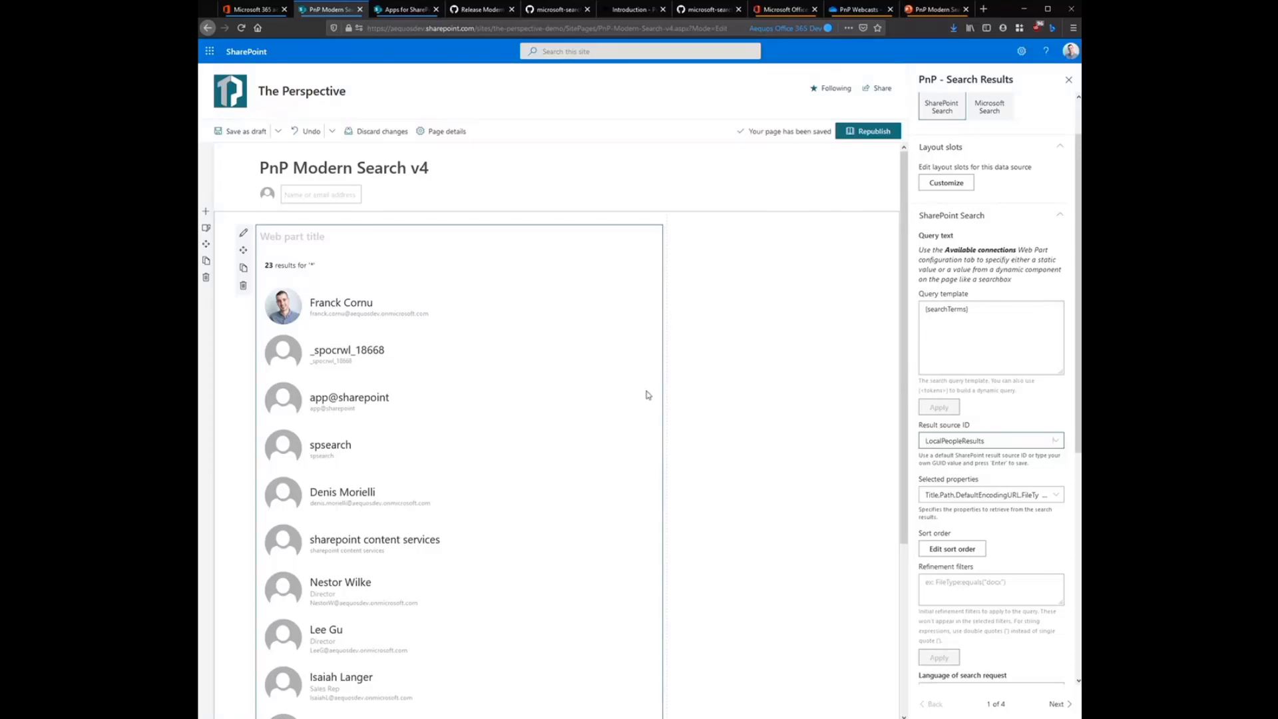
Step: Turn on the persona card on hover for the People layout and try it on a person in the results
click(1064, 707)
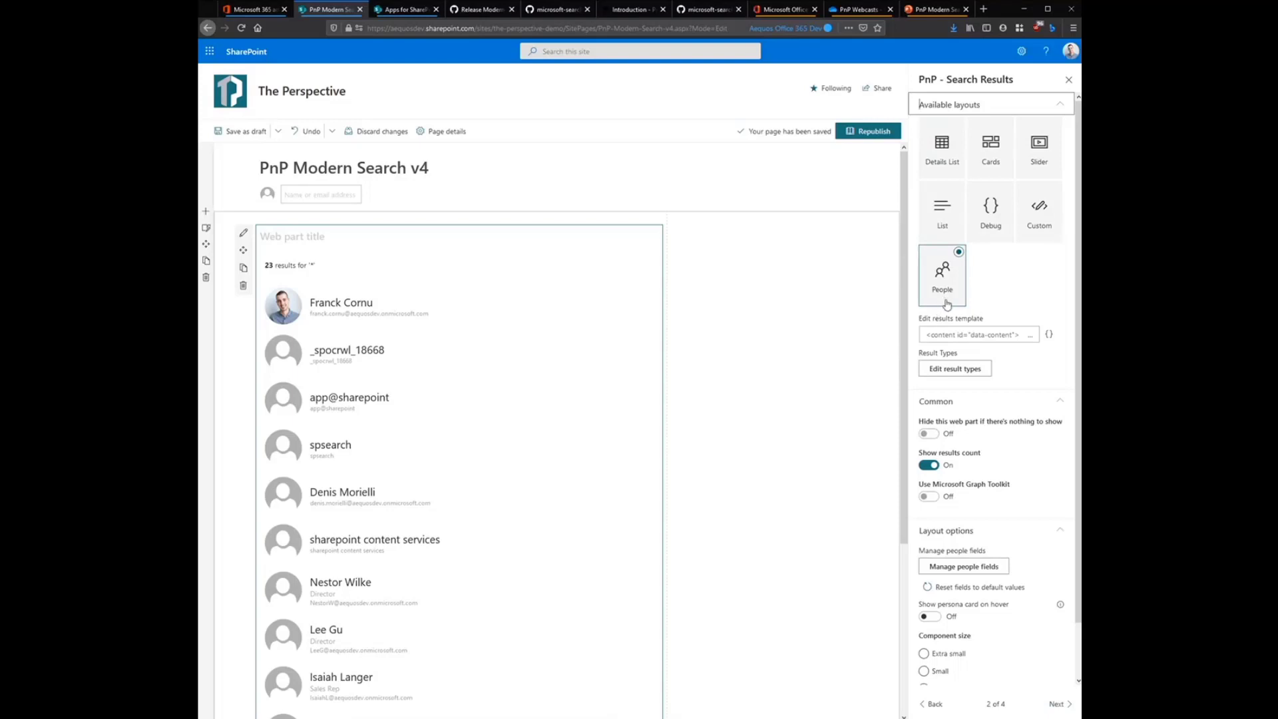
scroll(1004, 333, down, 2)
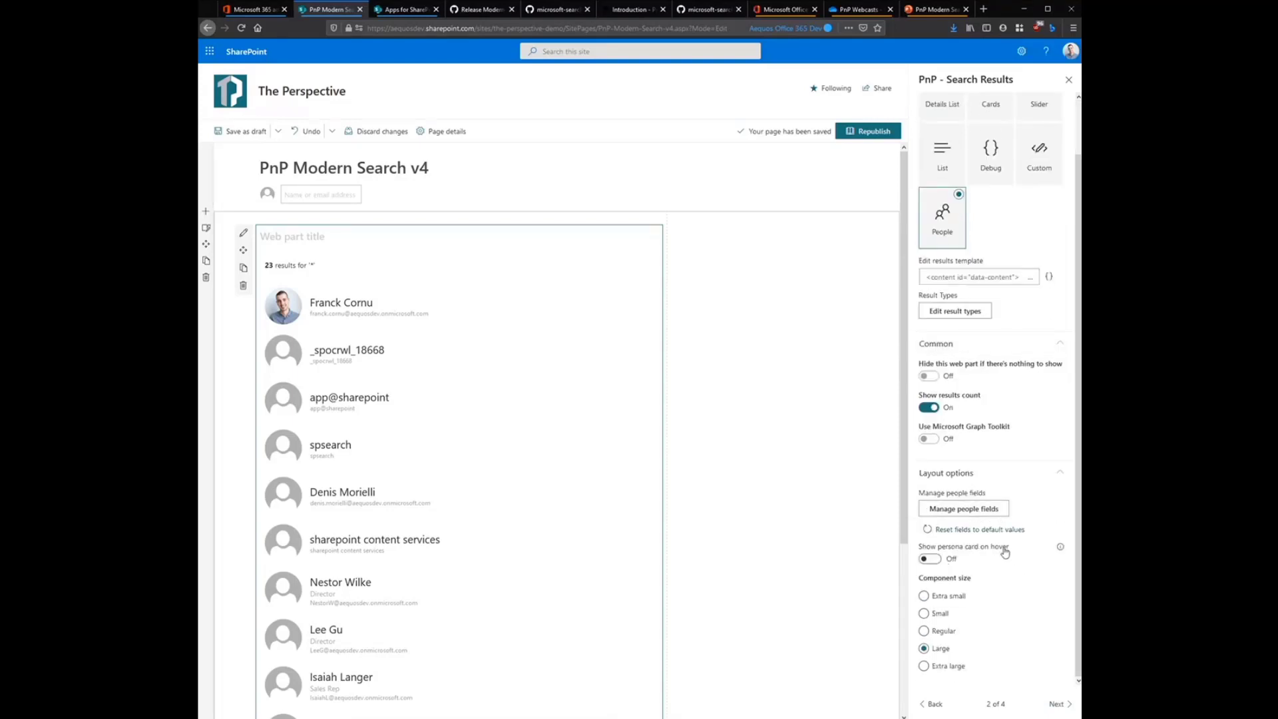
click(936, 561)
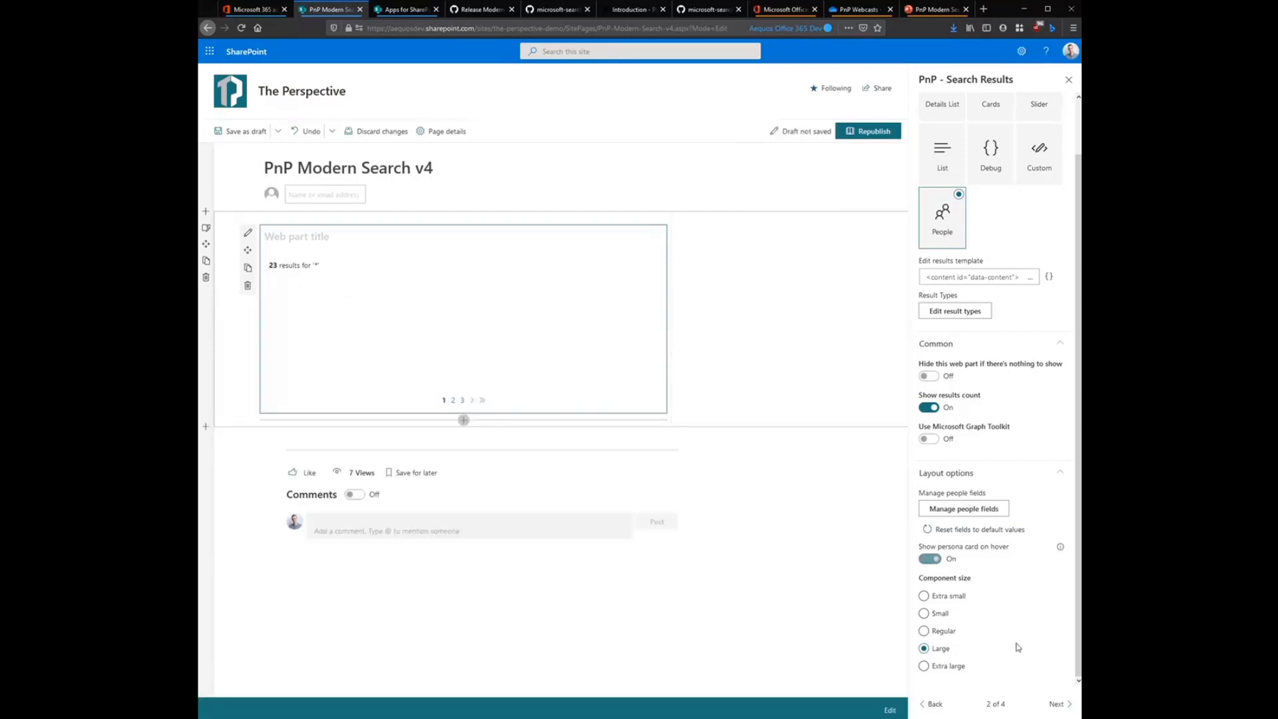
scroll(766, 430, down, 1)
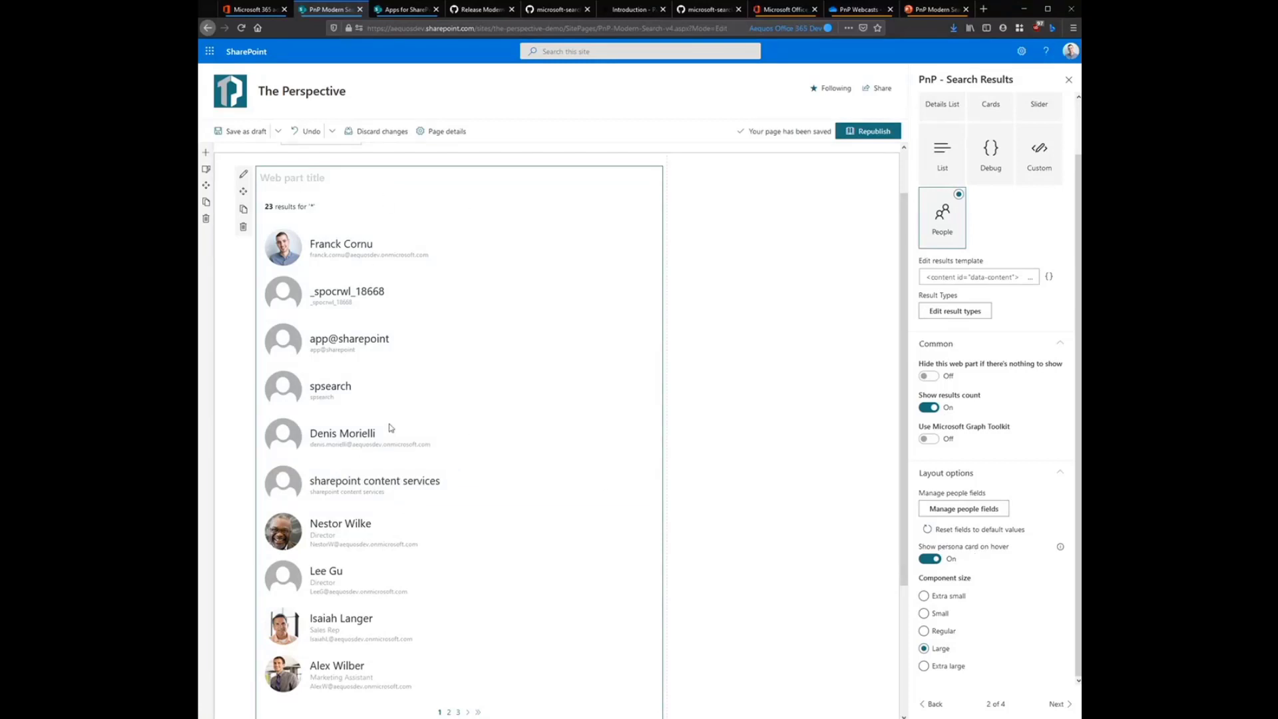
mouse_move(359, 533)
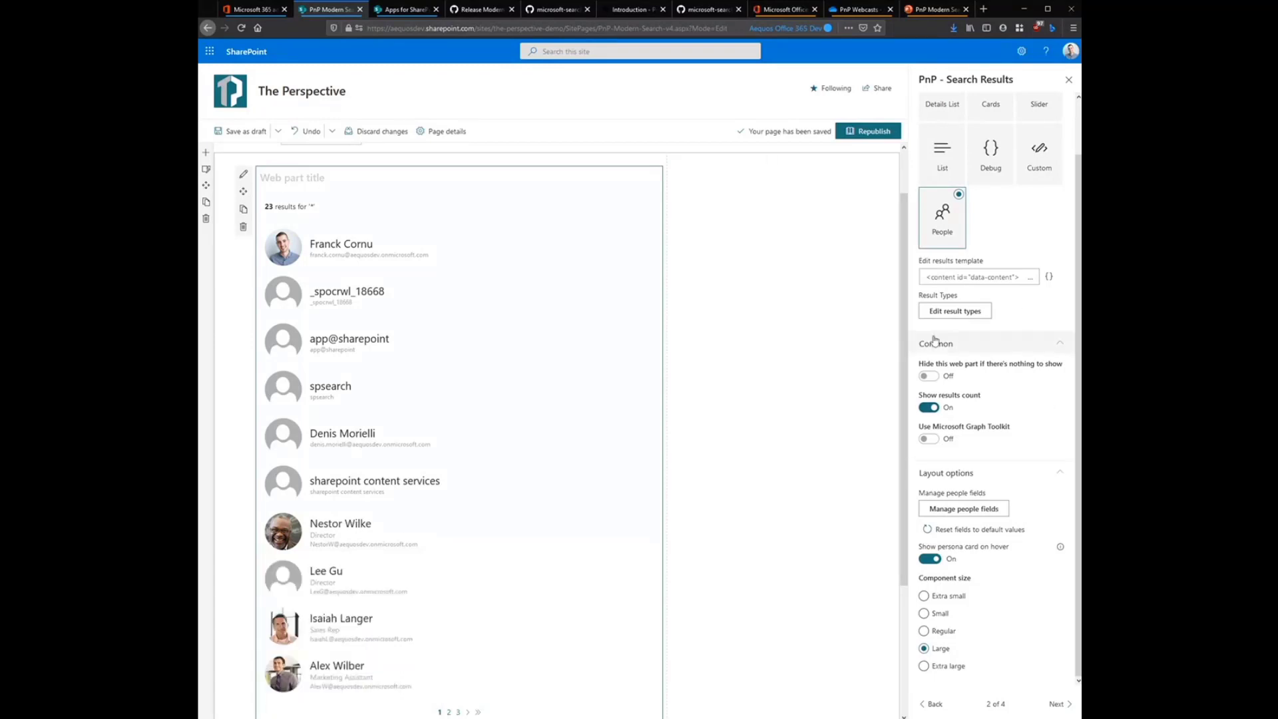
Step: Examine the persona markup in the People layout's results template and leave the template unsaved
click(991, 276)
scroll(965, 289, down, 2)
scroll(964, 289, down, 3)
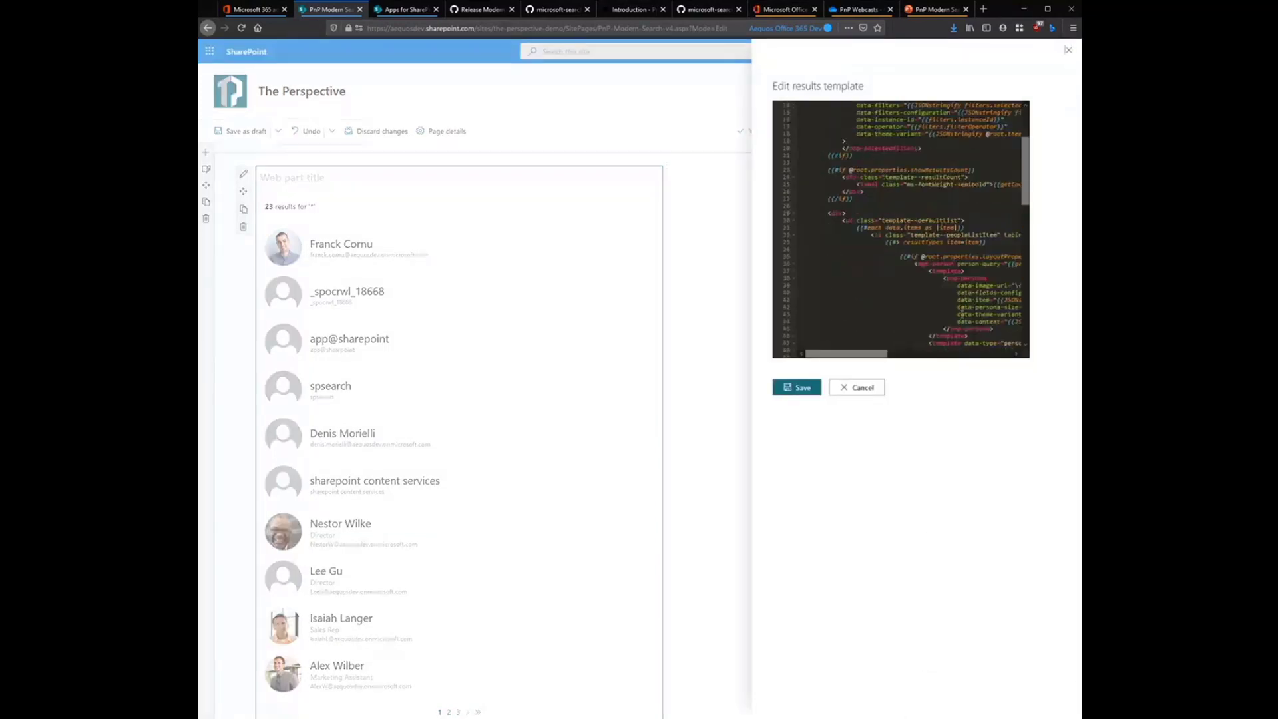
drag(872, 353, 912, 353)
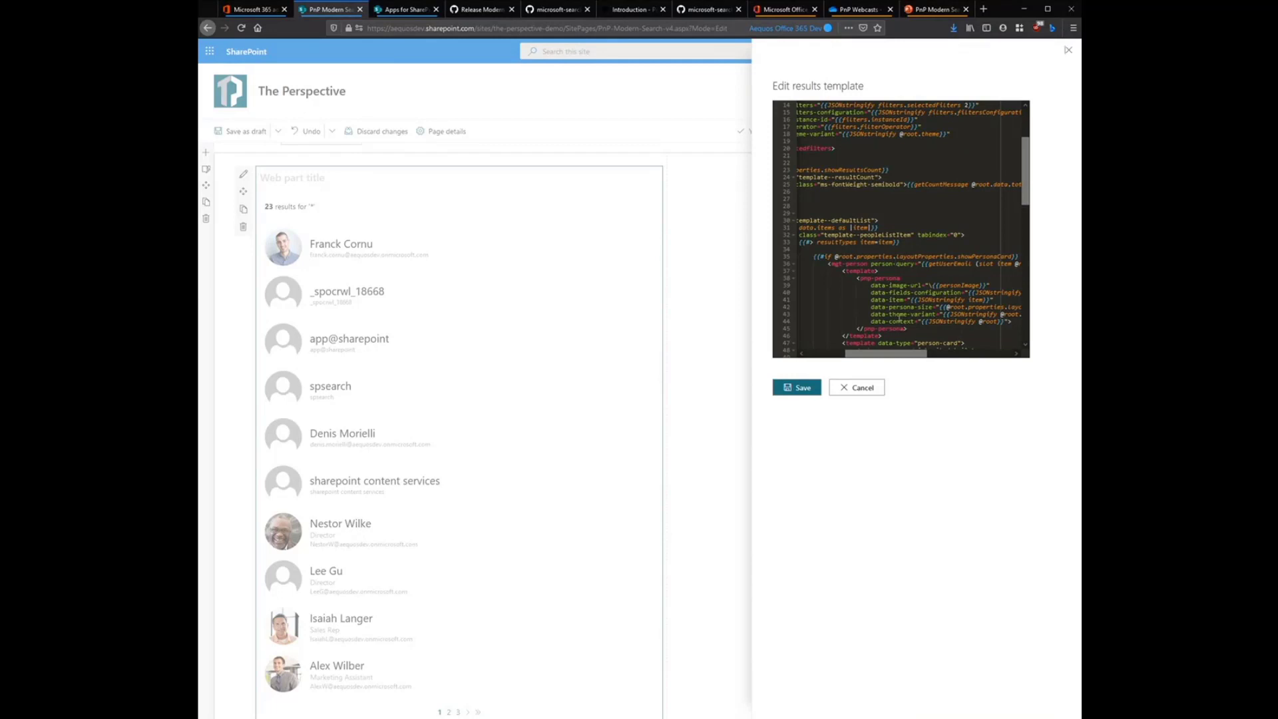
click(863, 389)
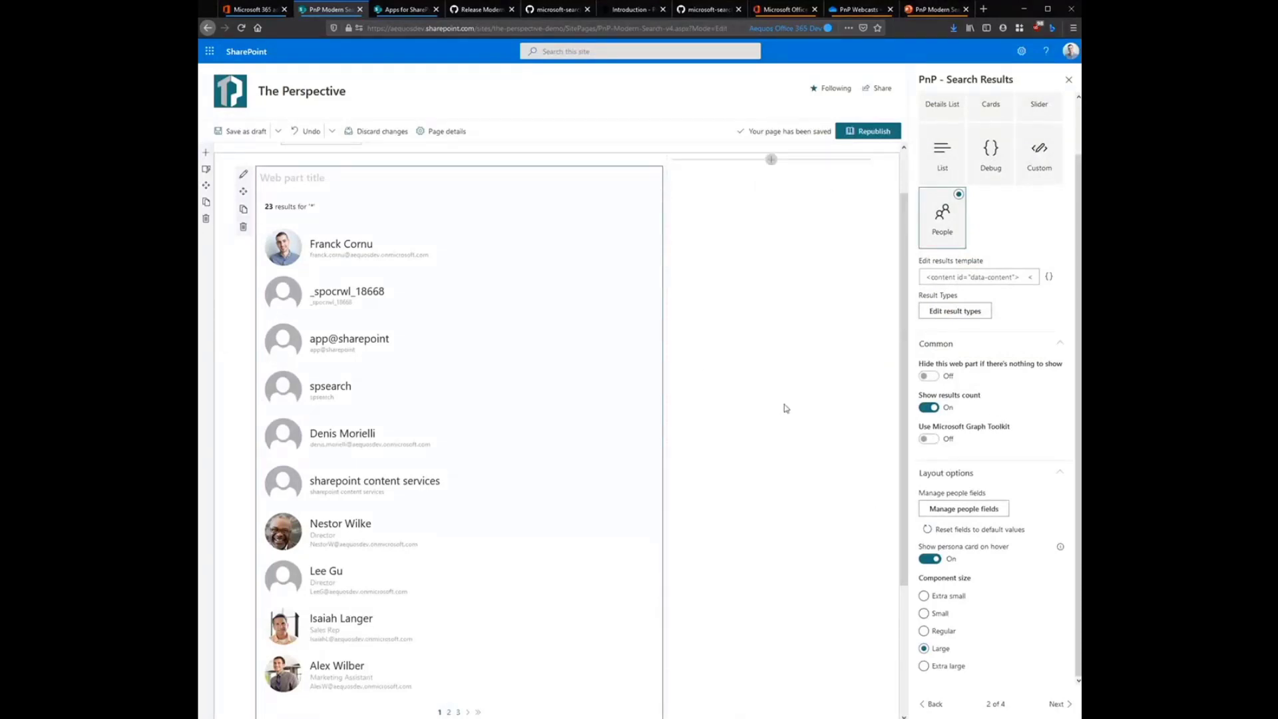
Step: Check the info note of the persona card option and the query text settings in the web part's available connections
scroll(732, 408, down, 1)
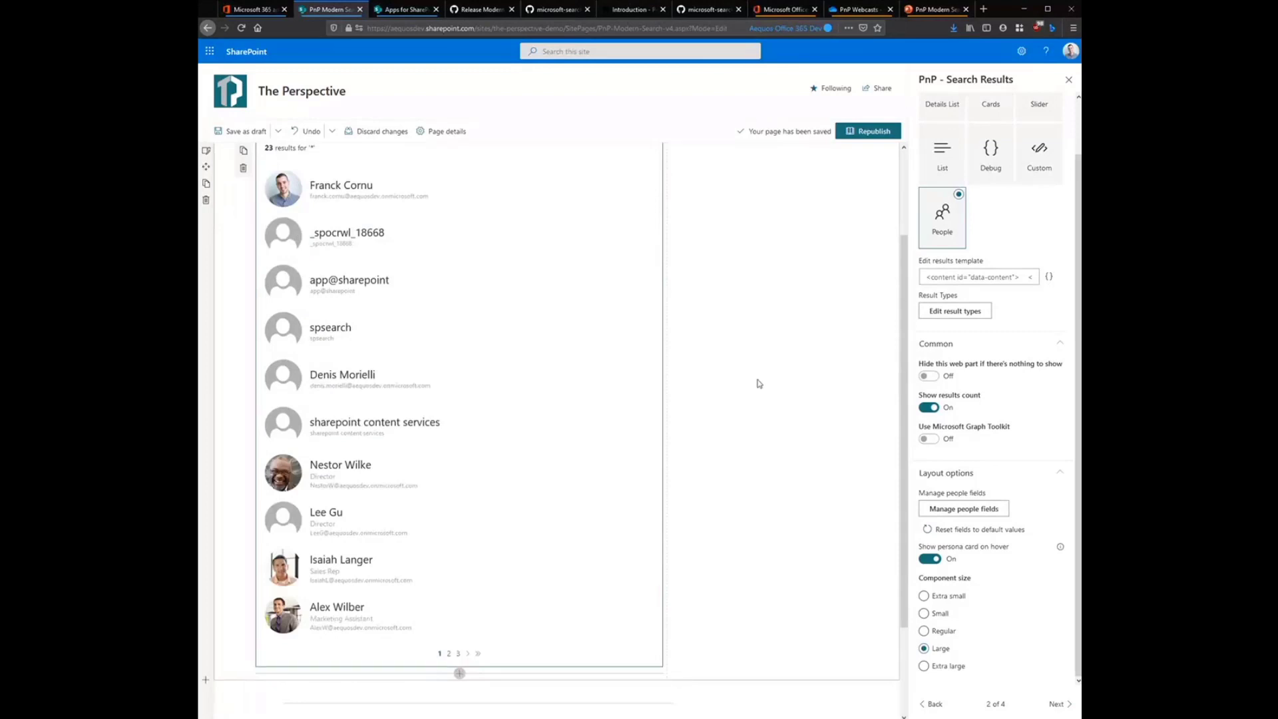
scroll(759, 384, up, 1)
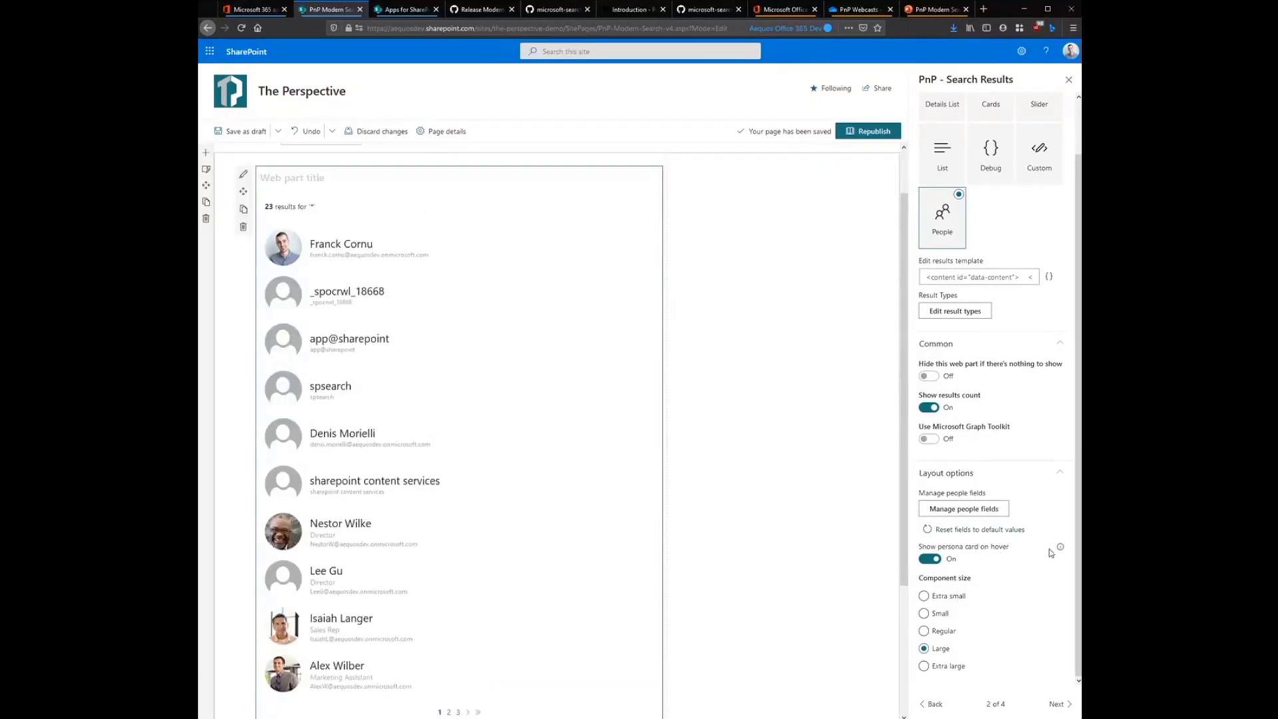
mouse_move(1061, 549)
click(1057, 704)
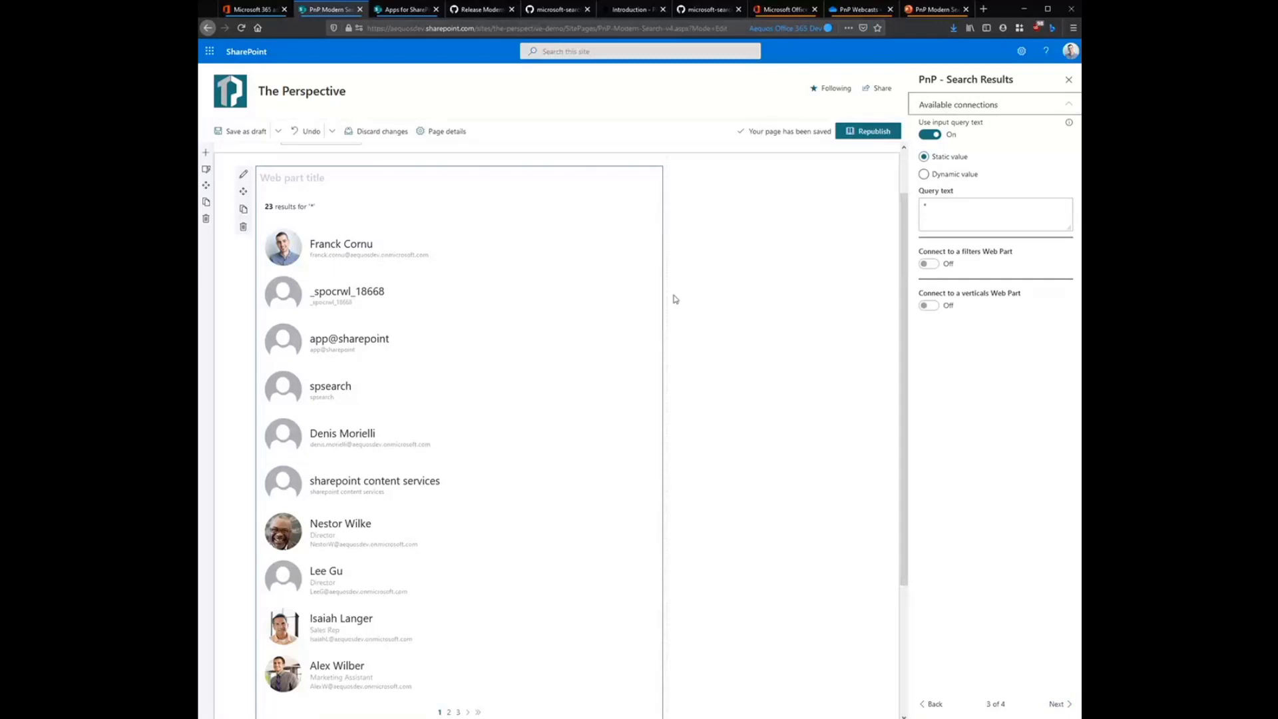
scroll(673, 297, up, 2)
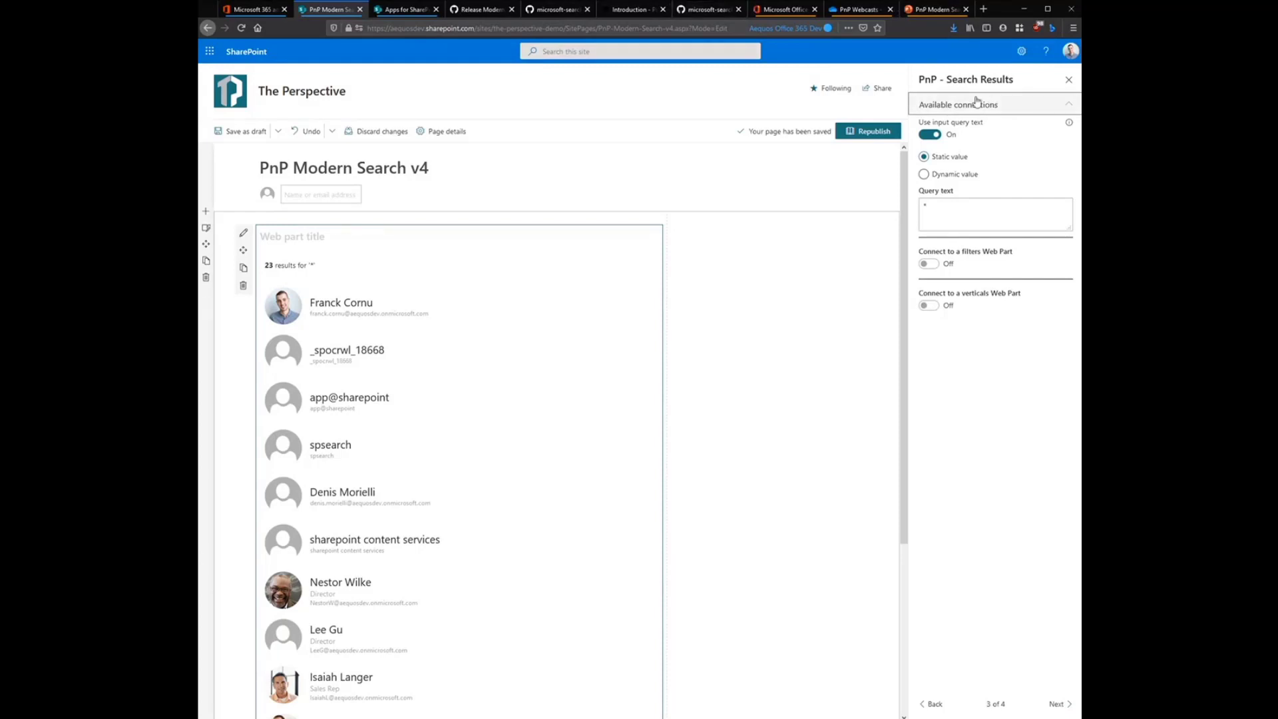
click(953, 201)
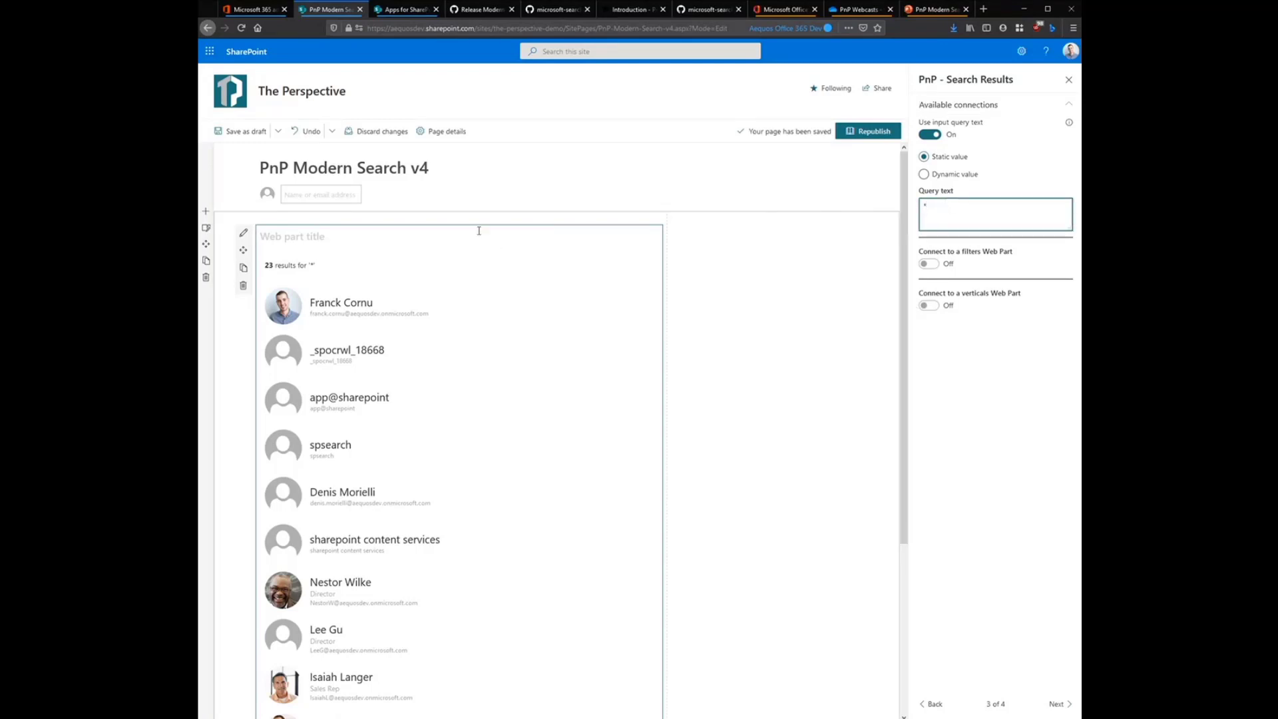
Step: Add a PnP - Search Box web part above the search results in the same column
click(459, 218)
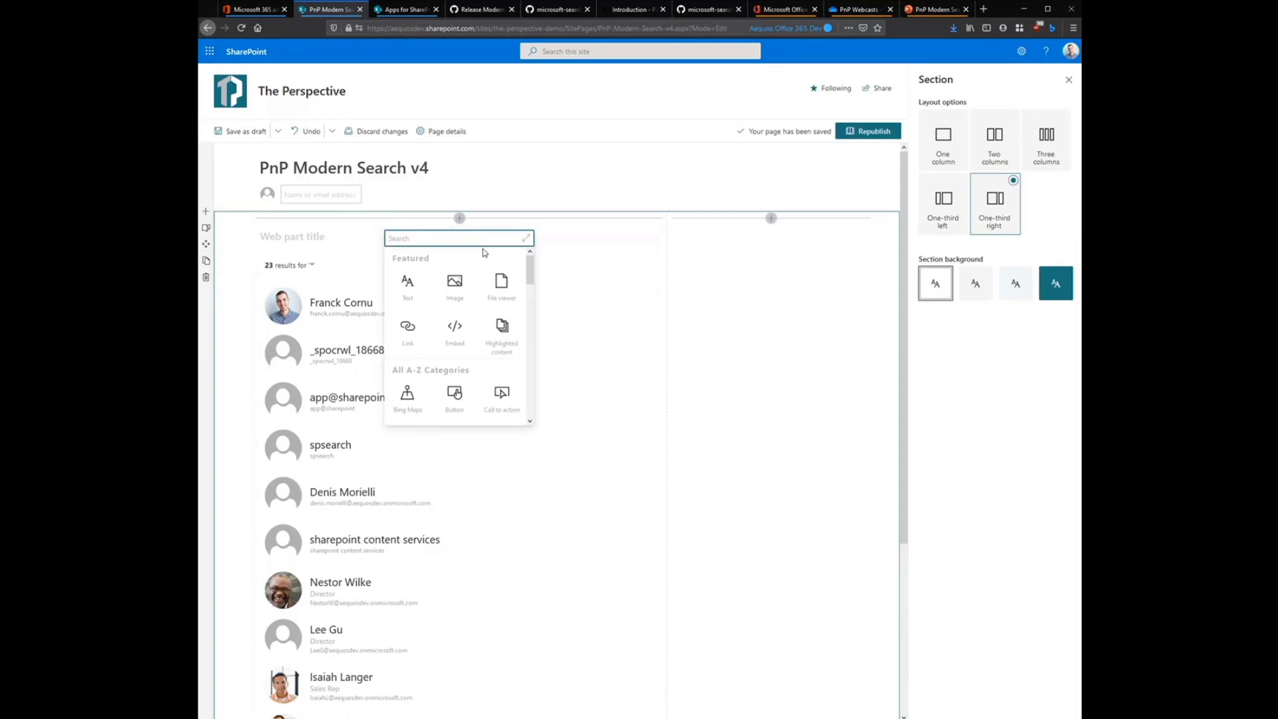
text(pnp)
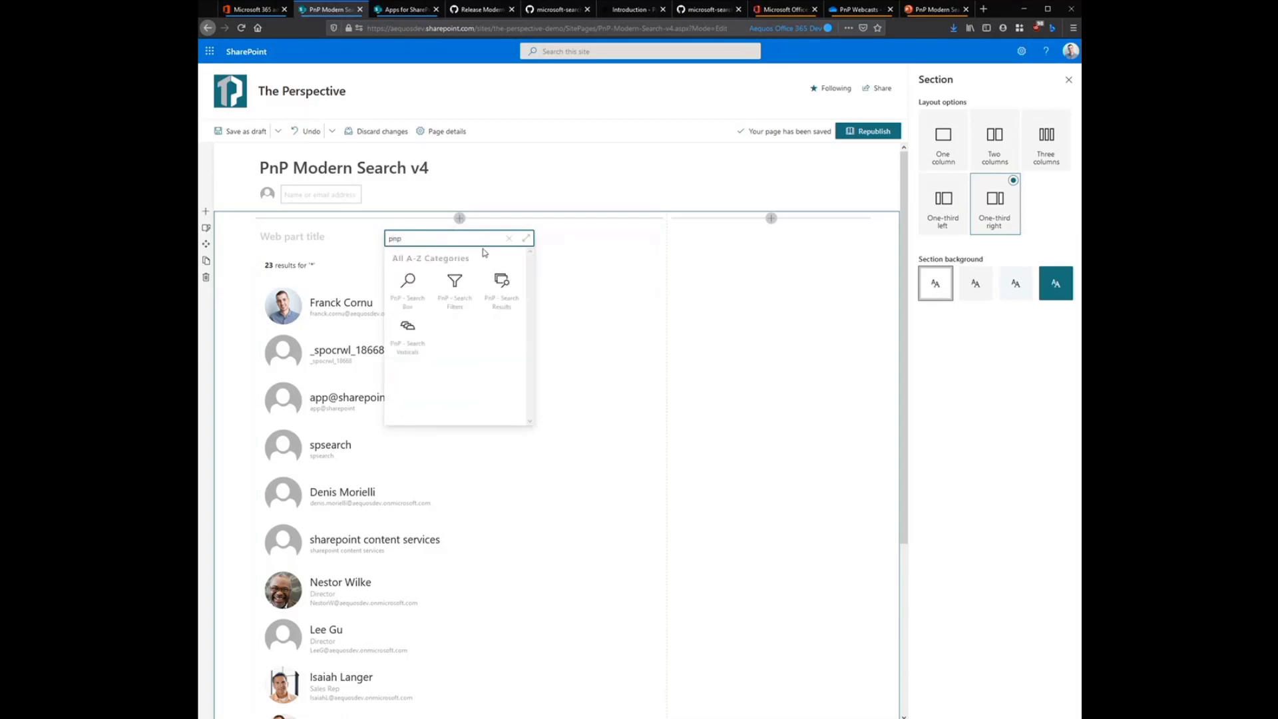
click(410, 286)
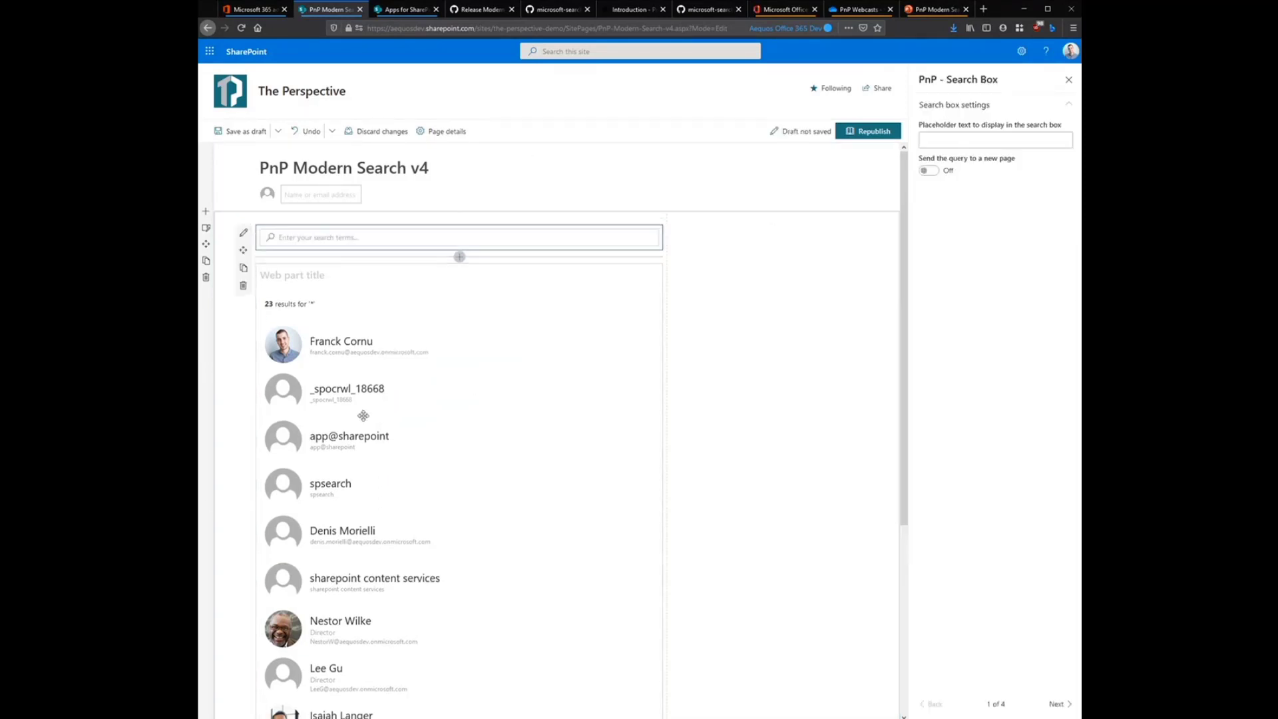
Step: Connect the Search Results web part's input query text dynamically to the Search query property of PnP - Search Box
click(438, 343)
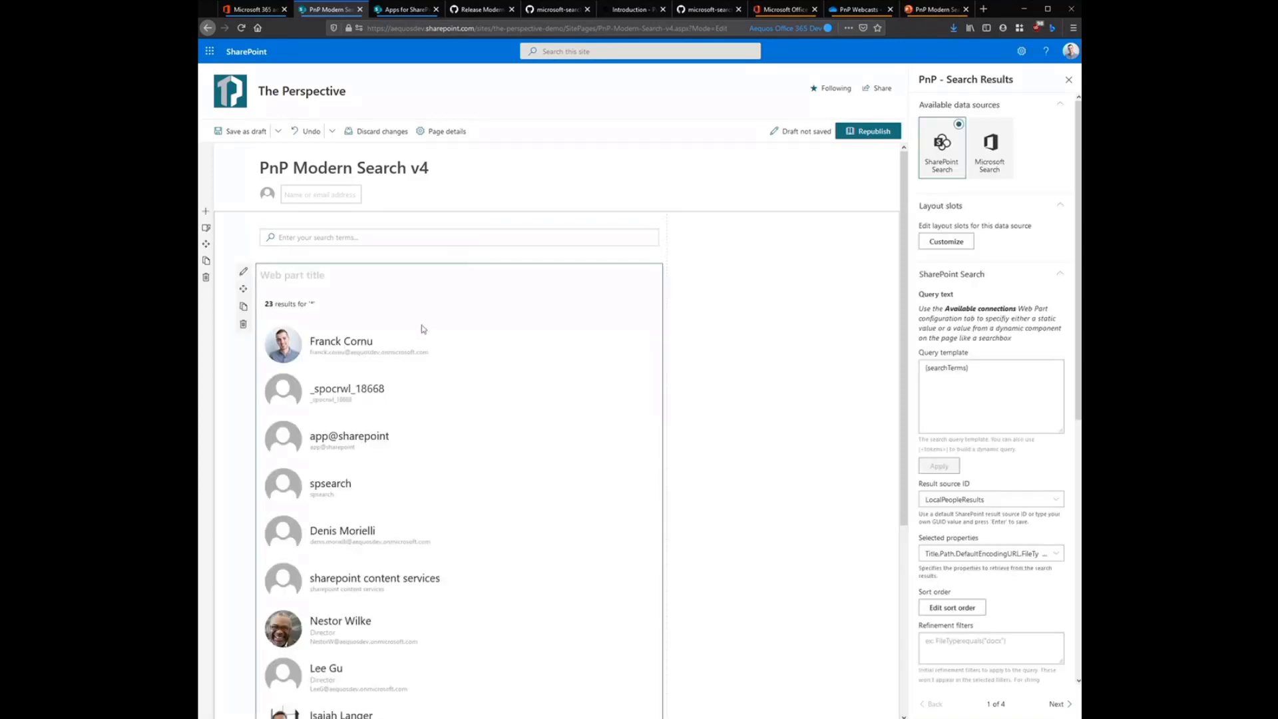
click(1058, 704)
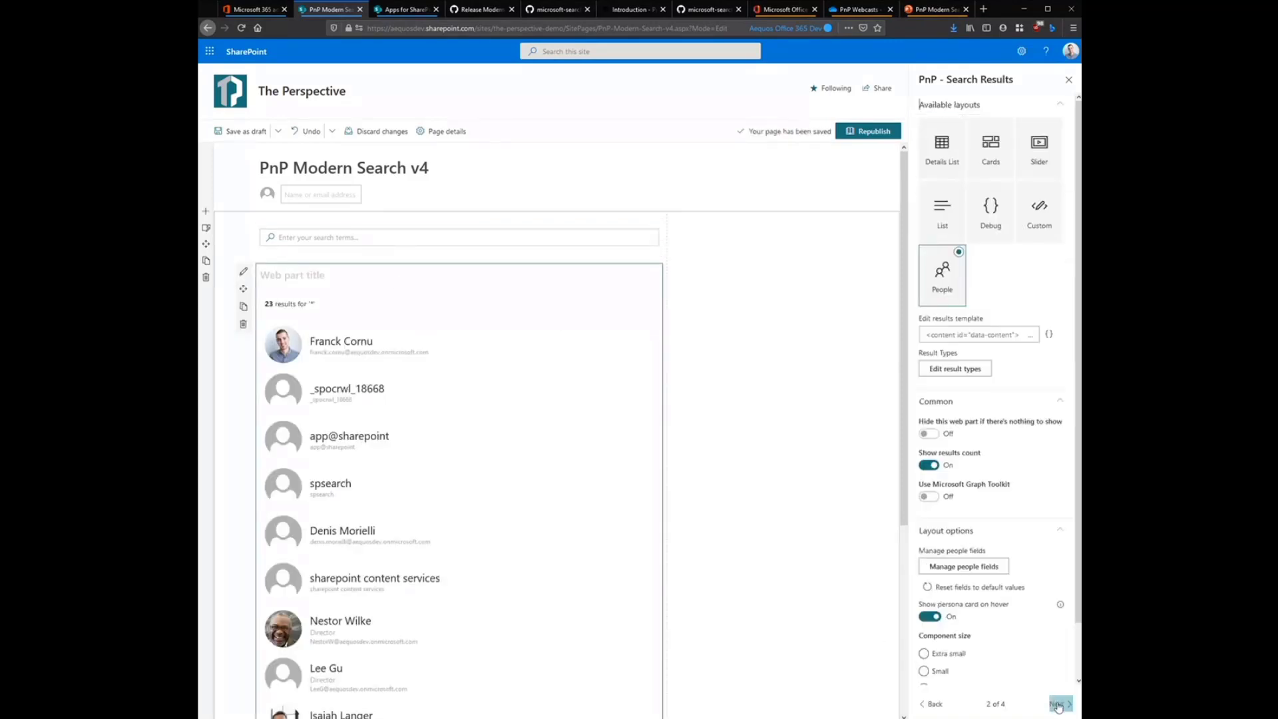
click(1058, 704)
click(924, 174)
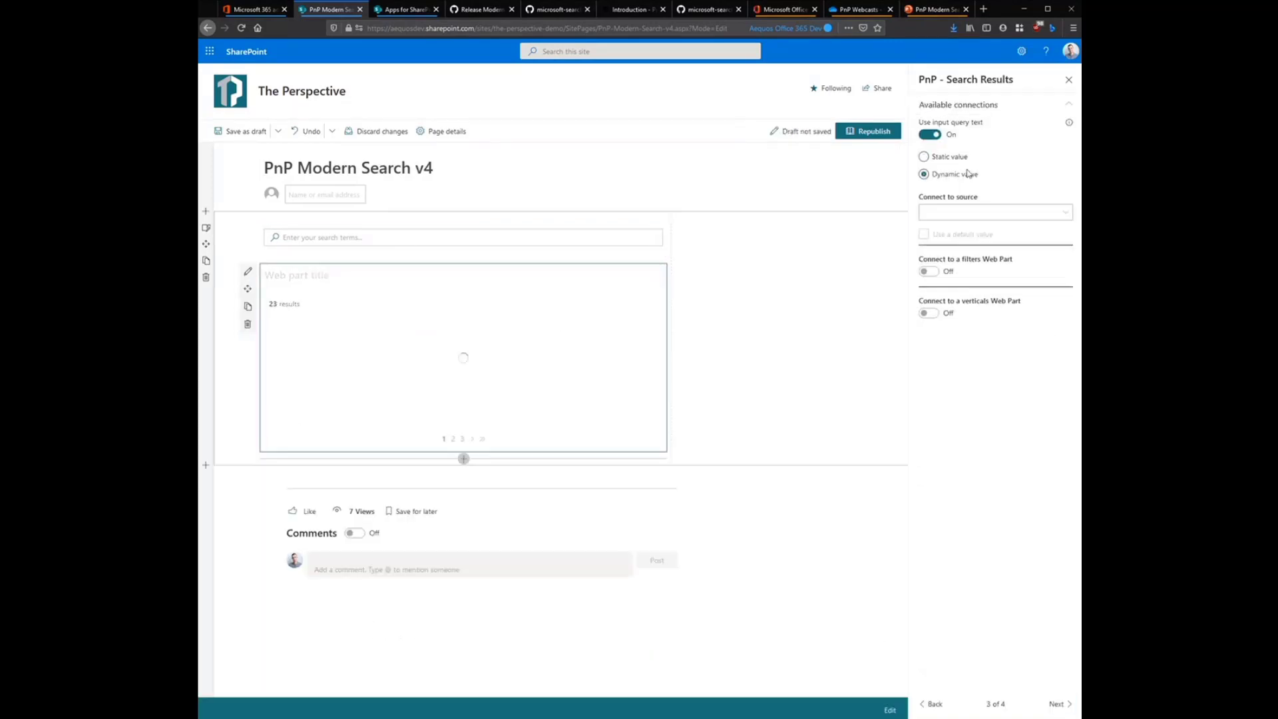
click(1052, 213)
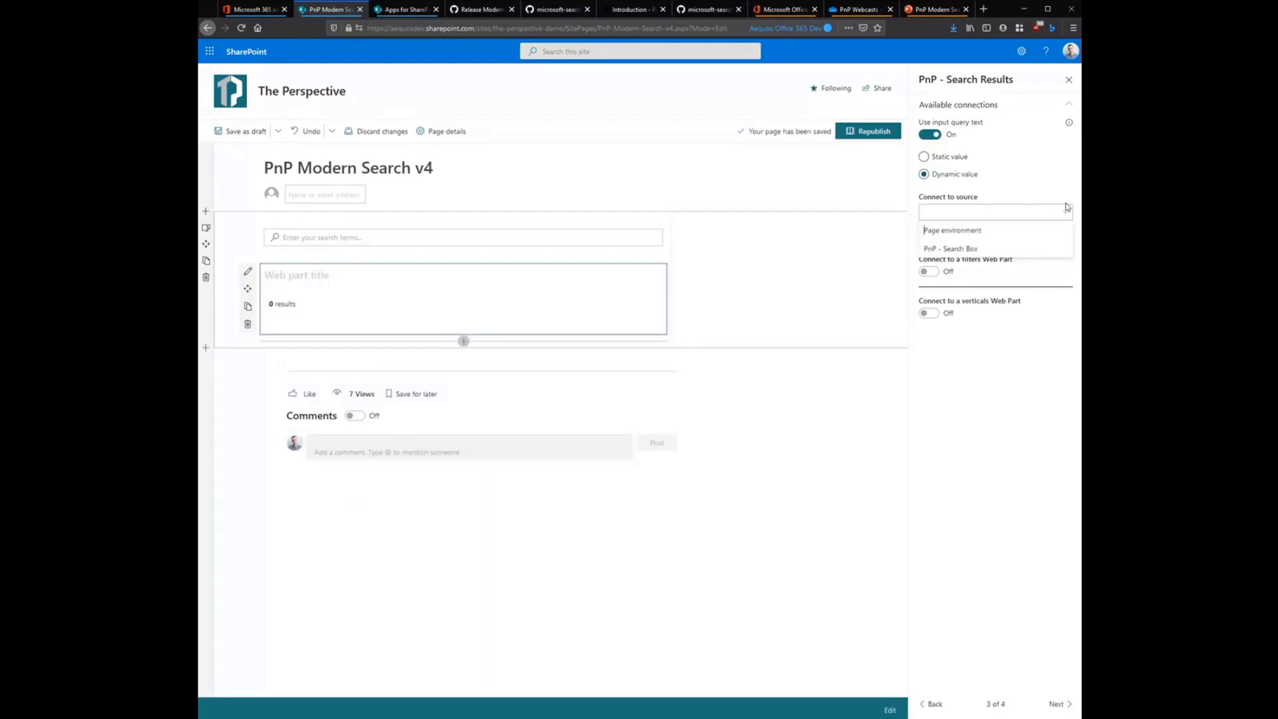
click(962, 248)
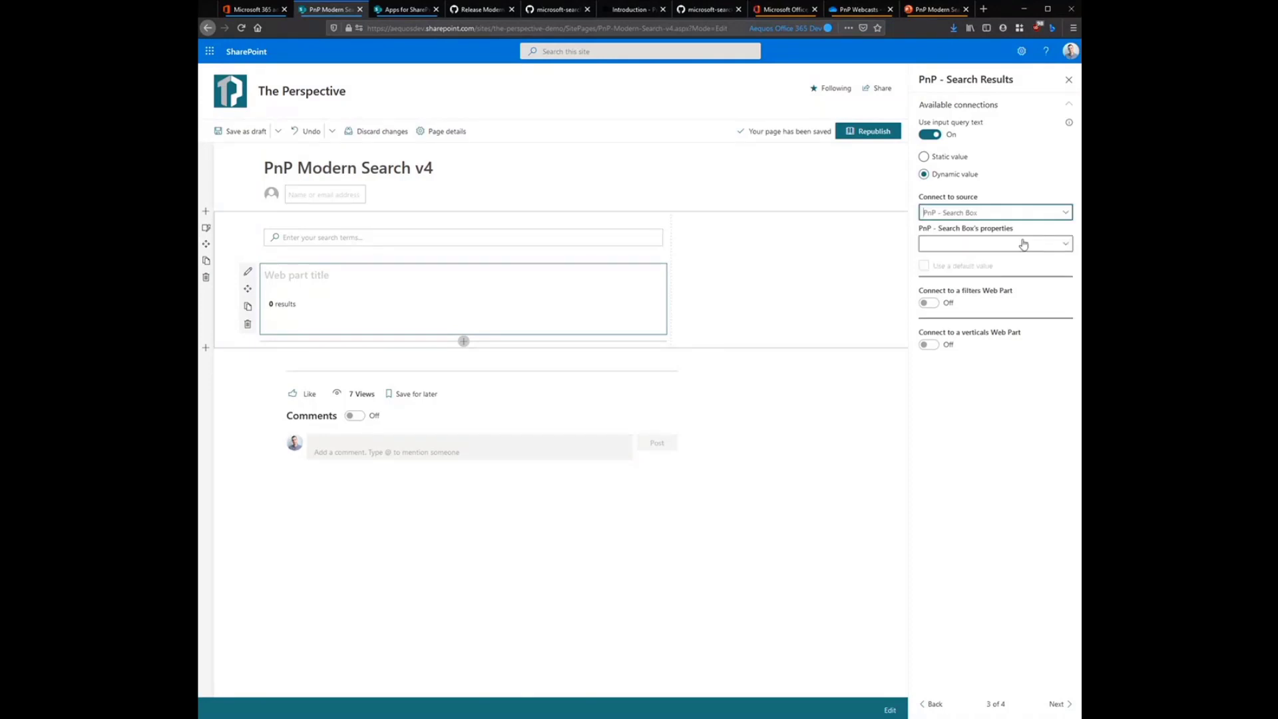
click(990, 245)
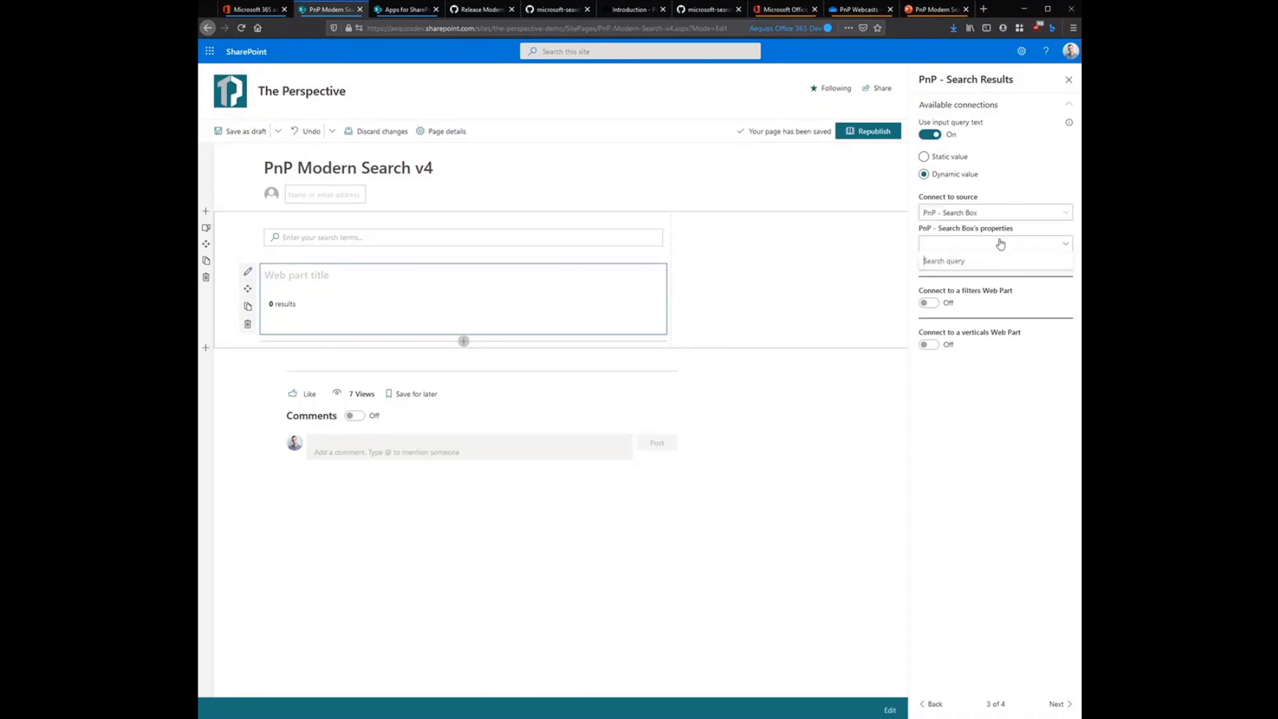
click(990, 266)
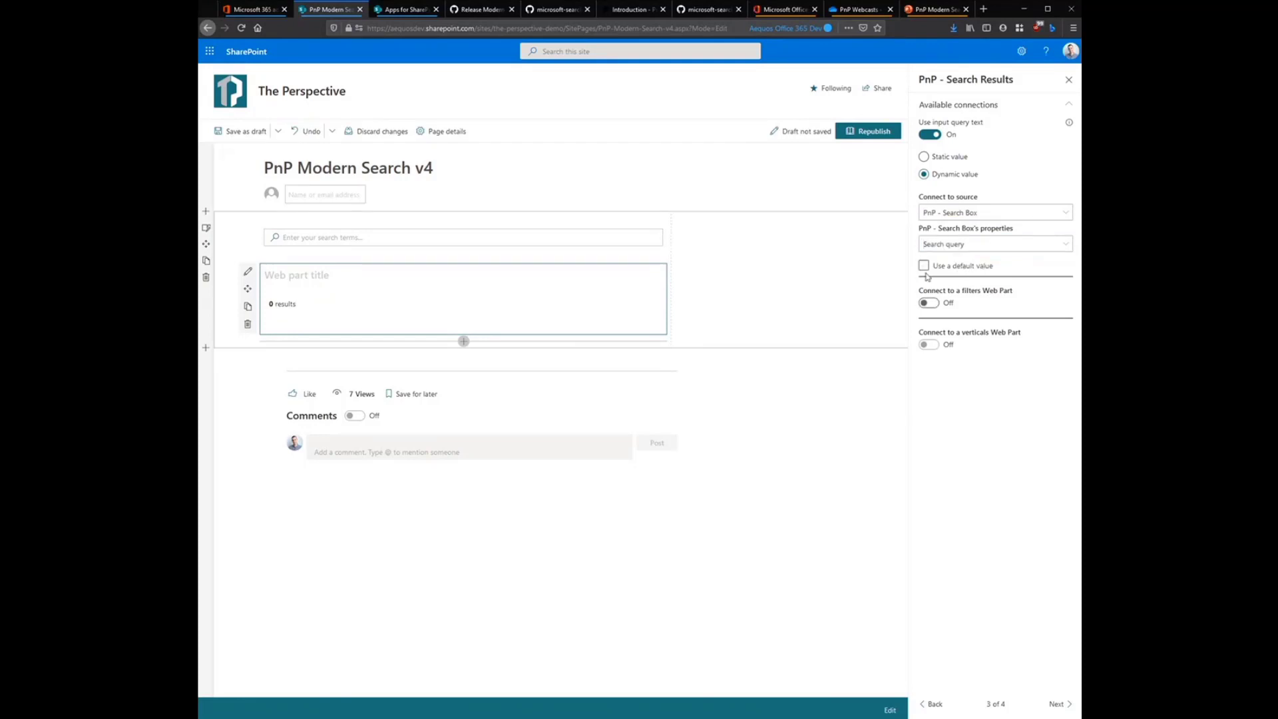
Step: Enable a default value for the Search Results web part's input query text and set it to *
click(925, 267)
click(962, 294)
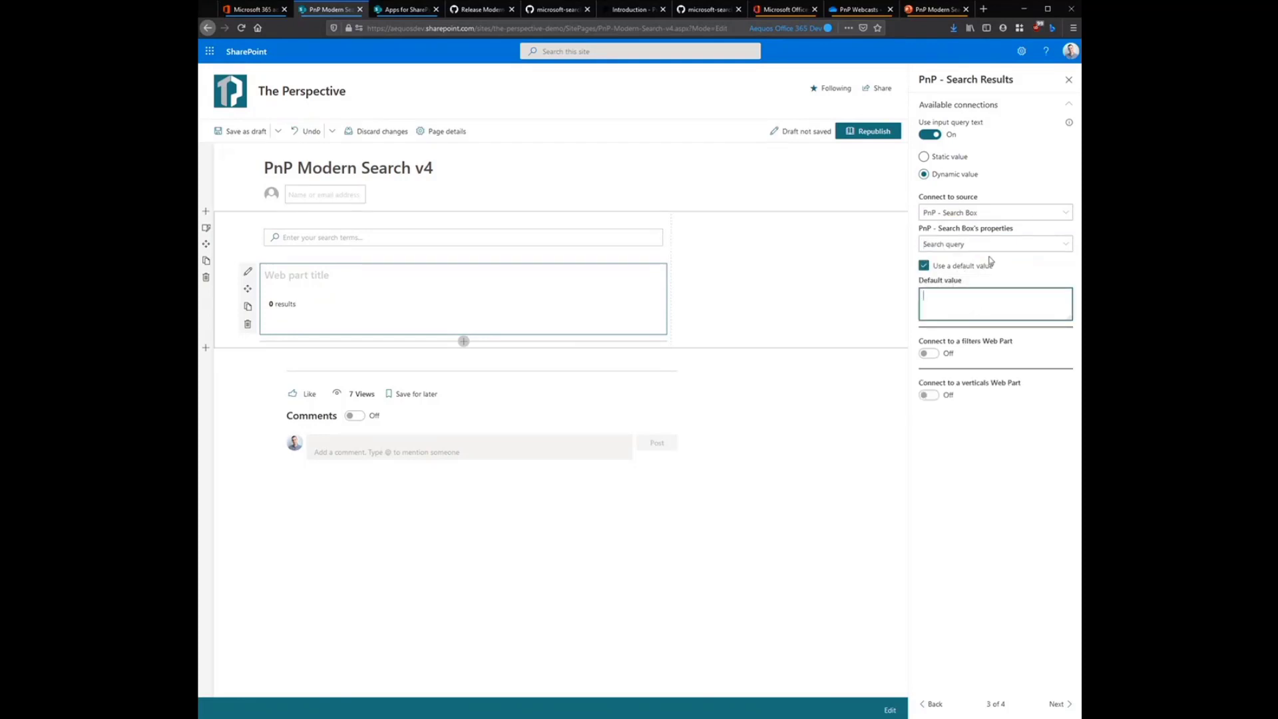
text(*)
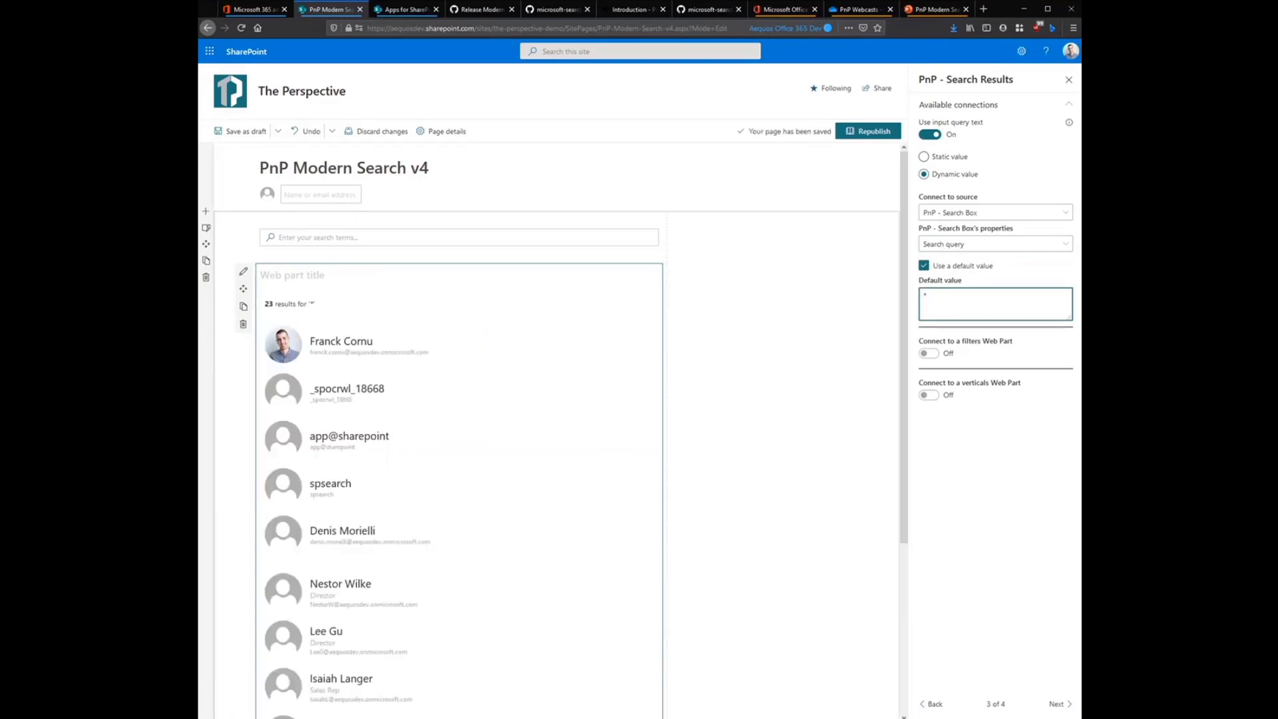
Step: Test the search box with a person's first name, and review the people results web part's settings through to its available connections
click(355, 237)
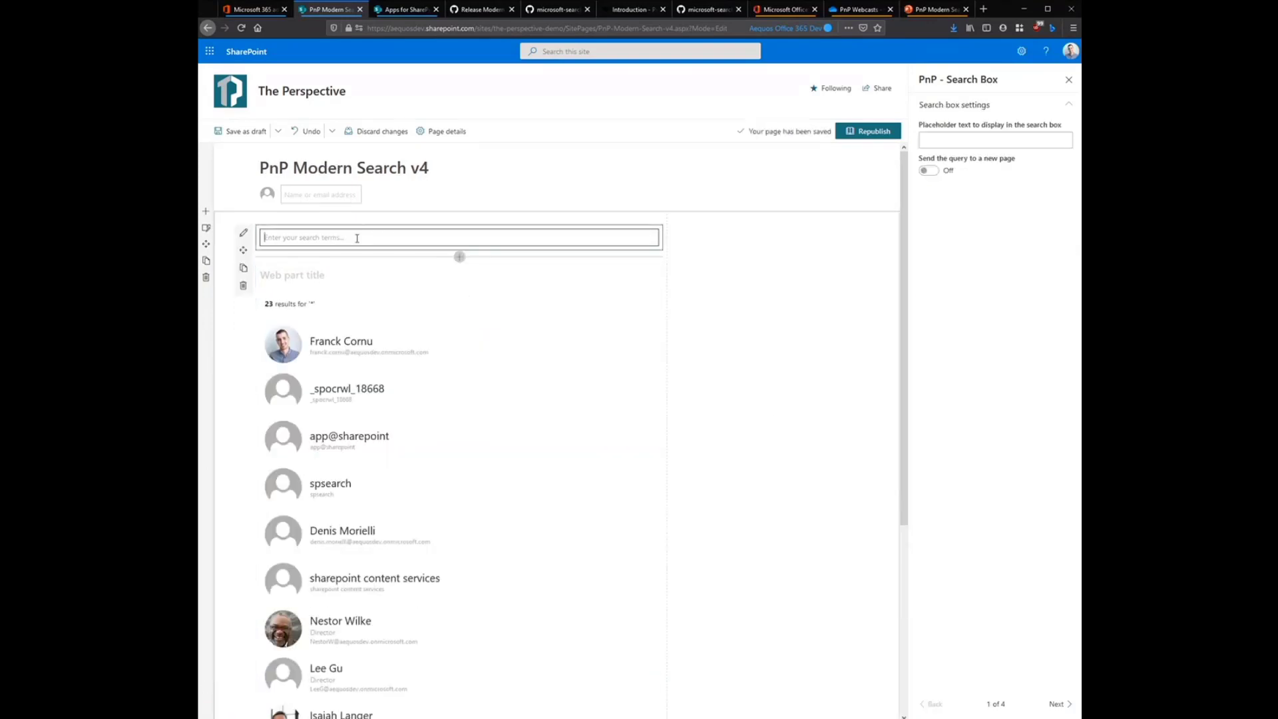
text(franck)
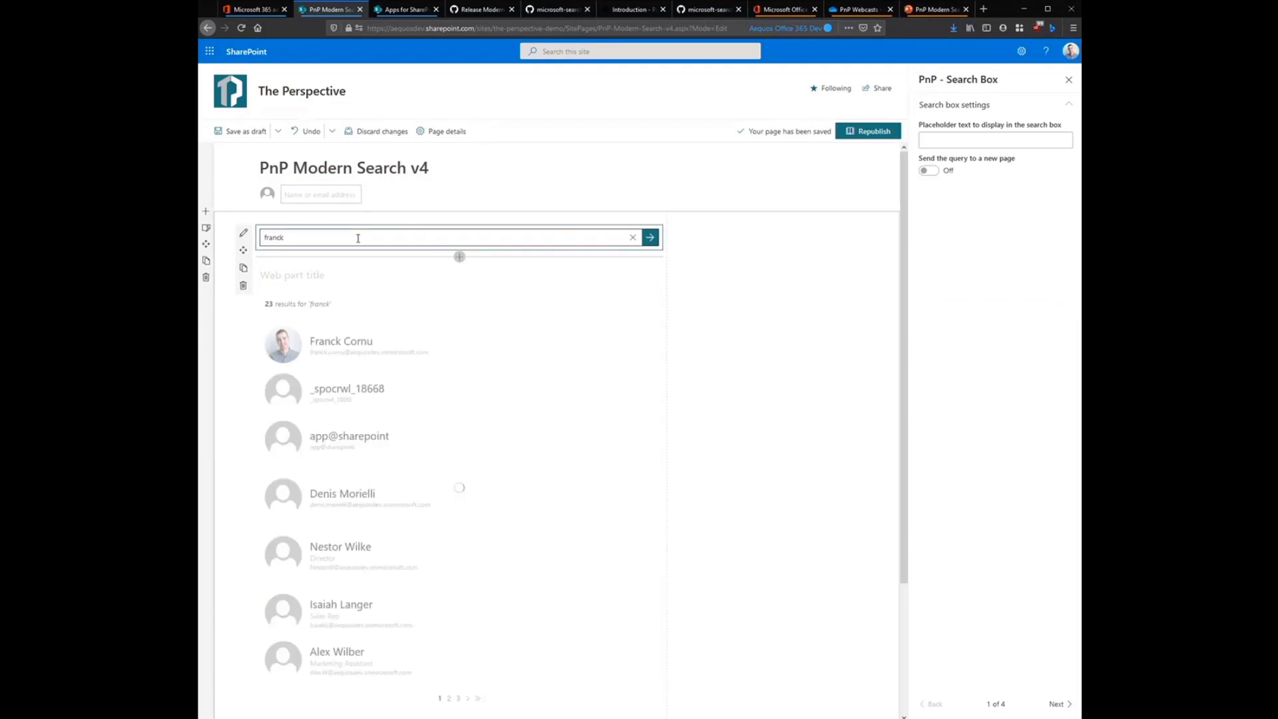
key(Return)
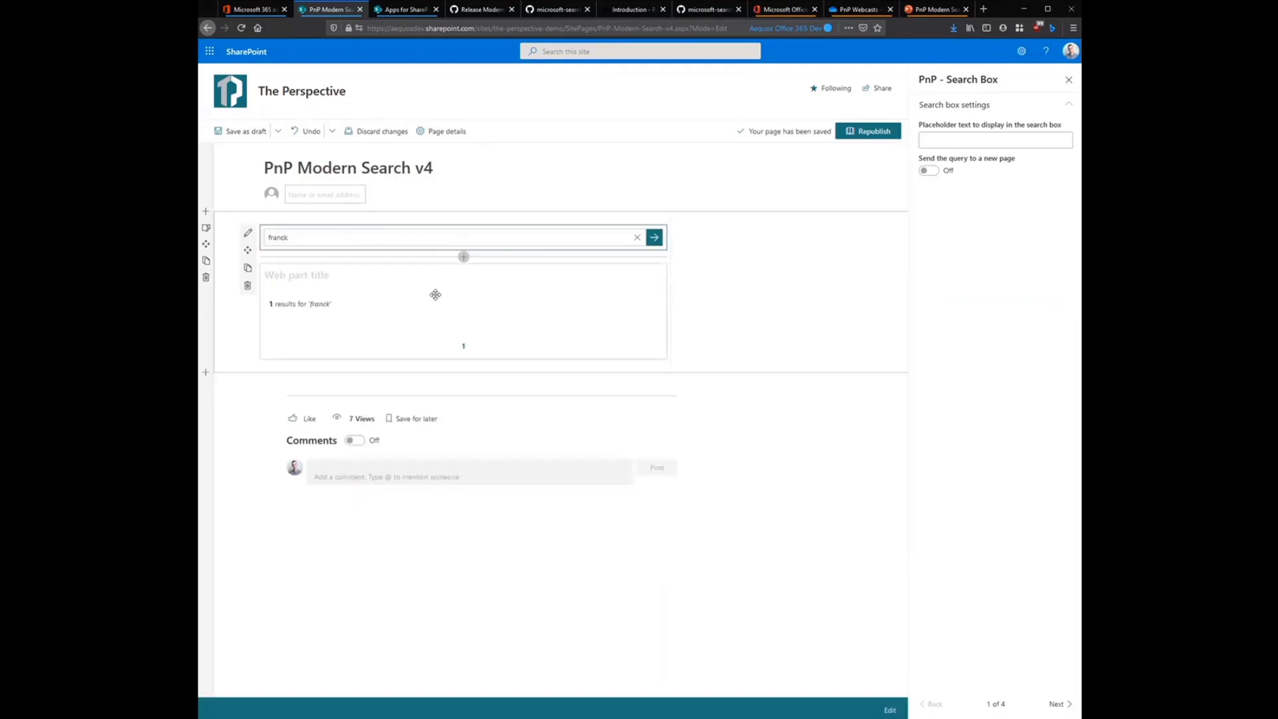
click(346, 283)
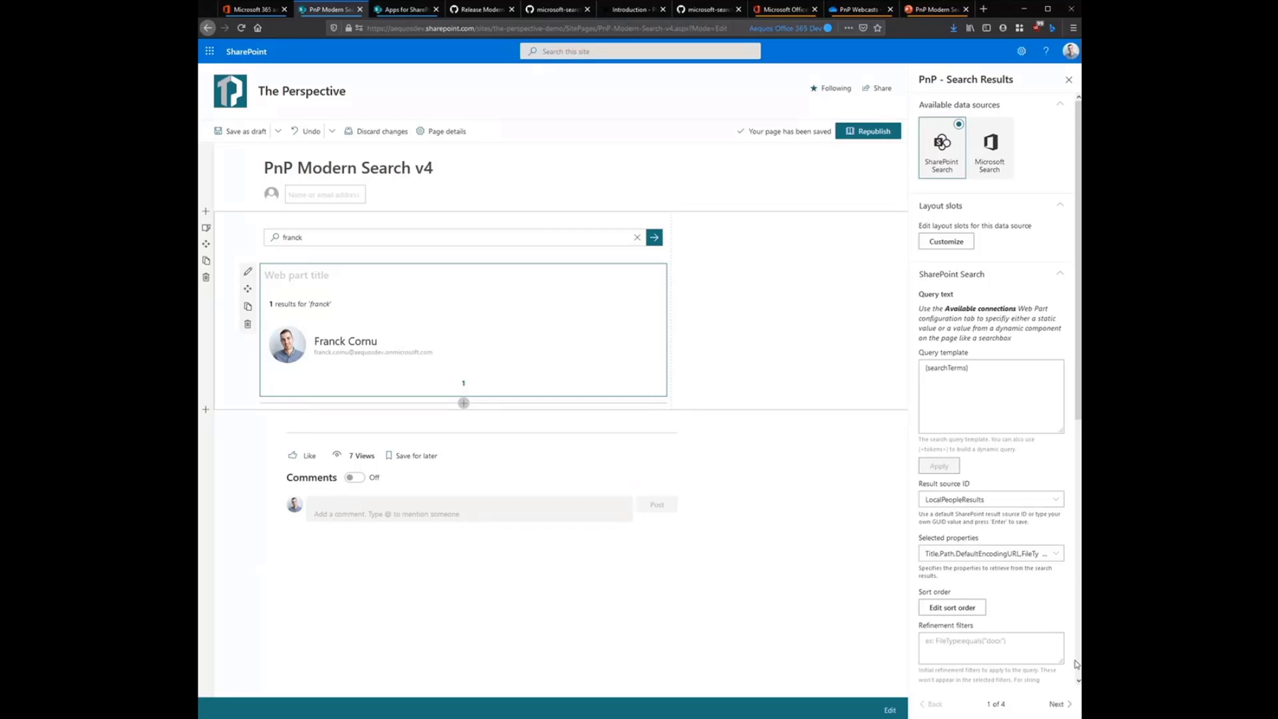
click(1068, 707)
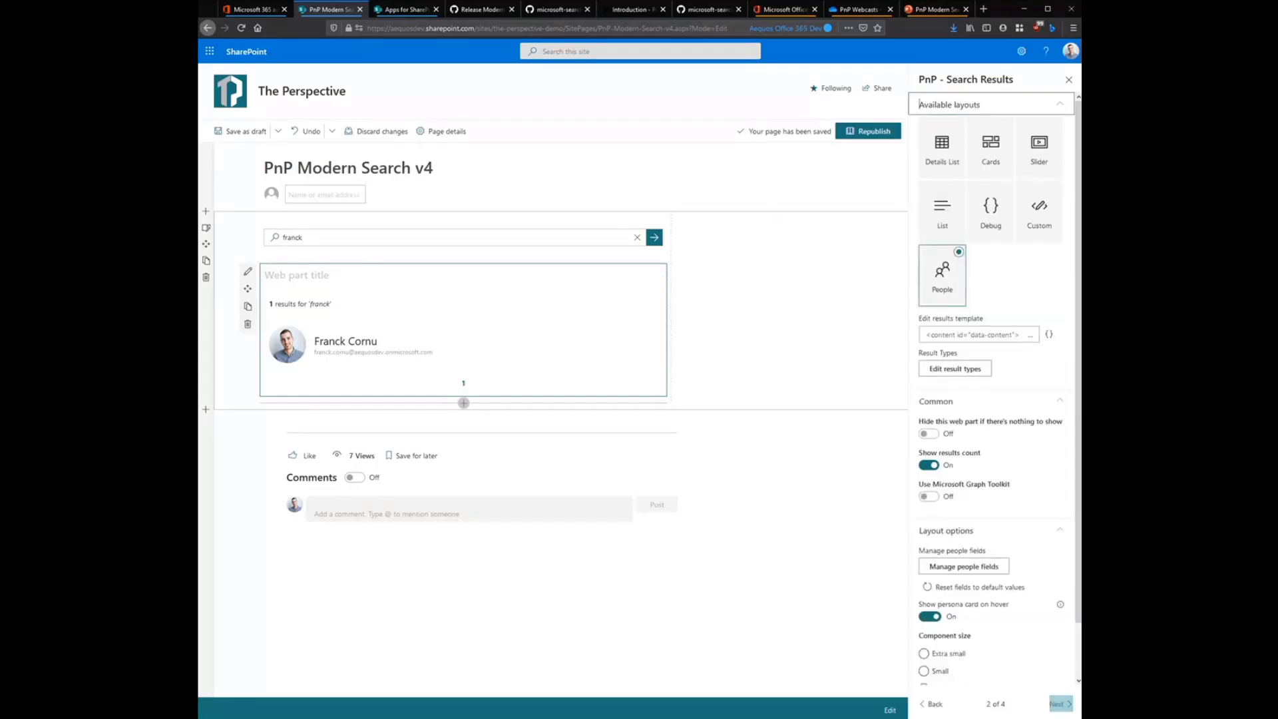
click(1060, 704)
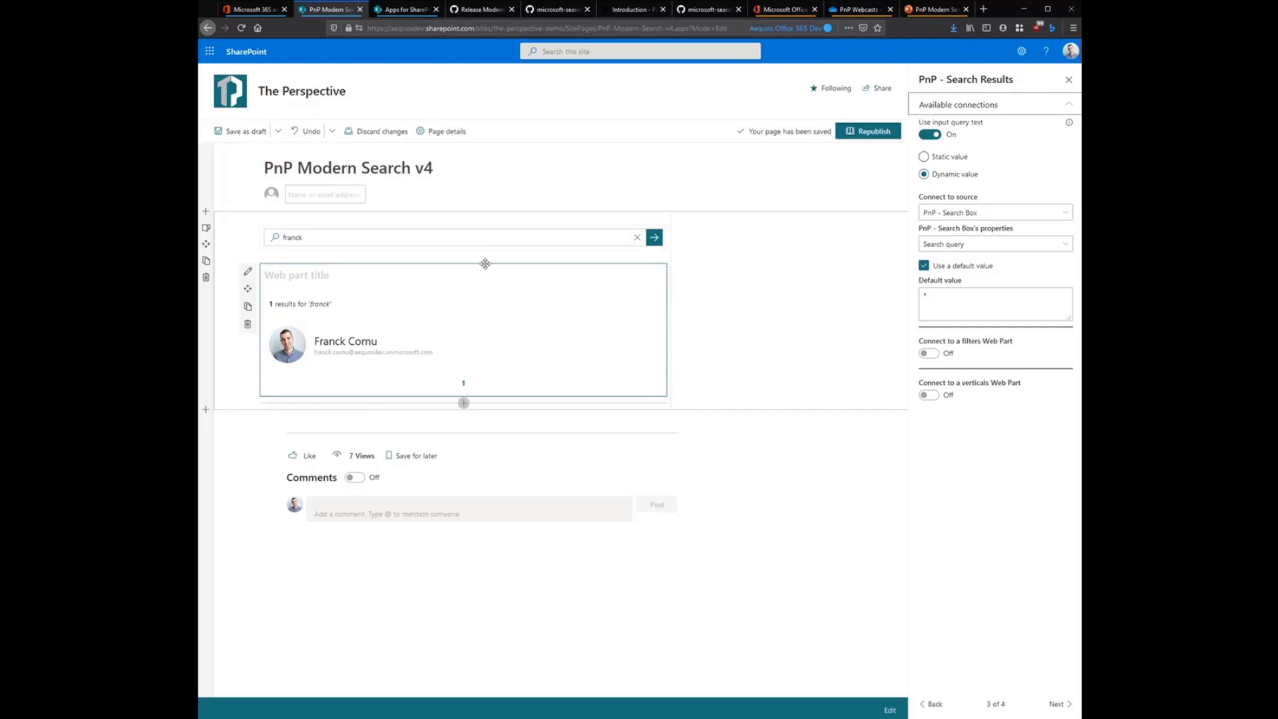
Step: Add a second PnP - Search Results web part below the people results with Microsoft Search as its data source
click(465, 402)
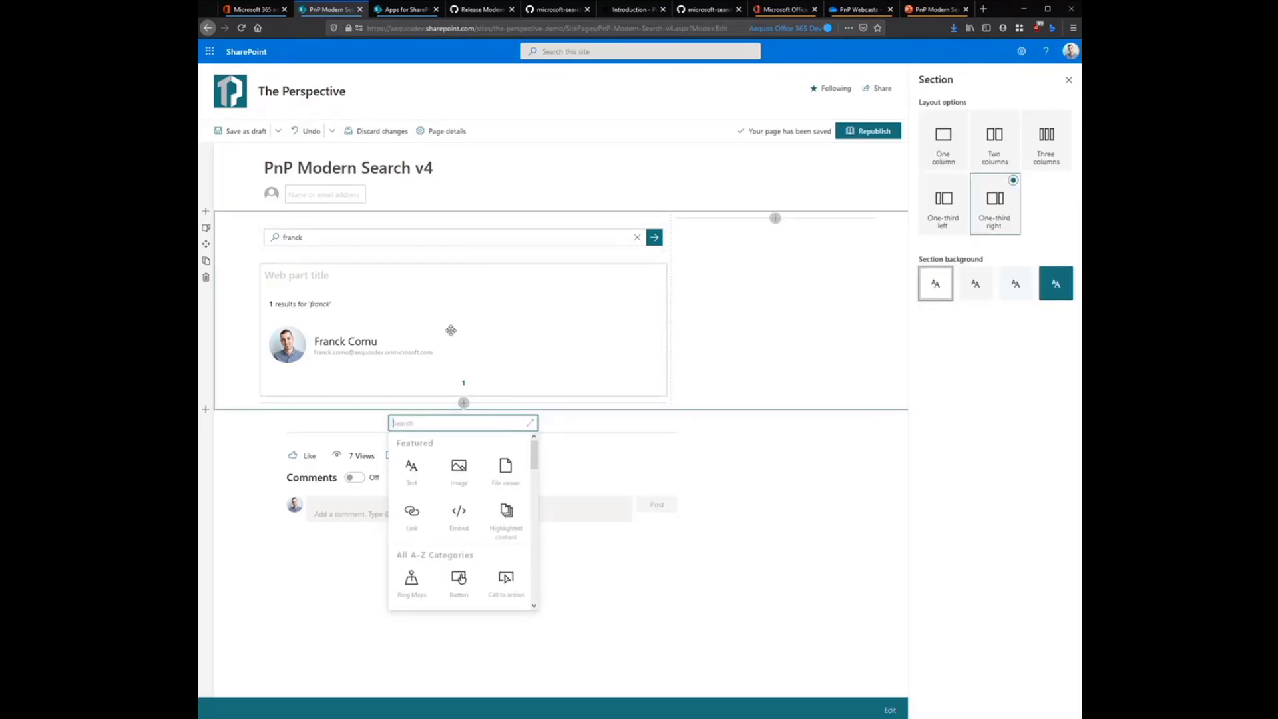
text(pnp)
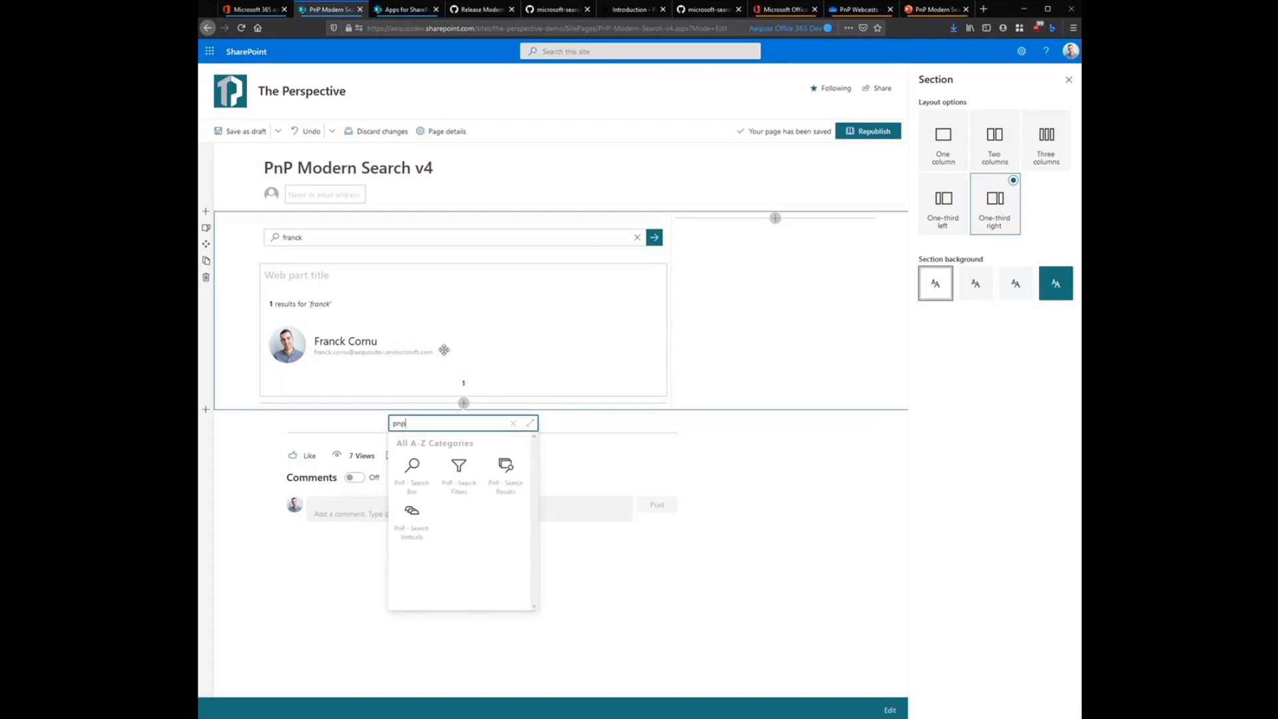
click(507, 472)
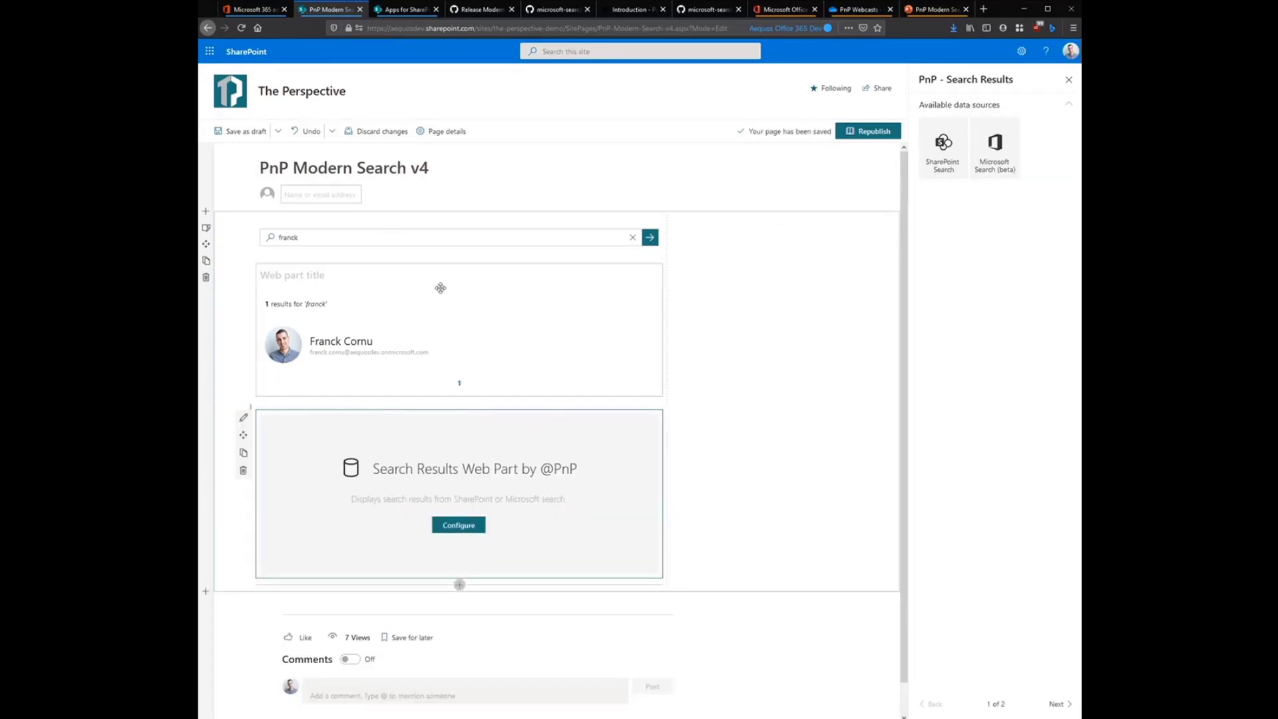
click(995, 147)
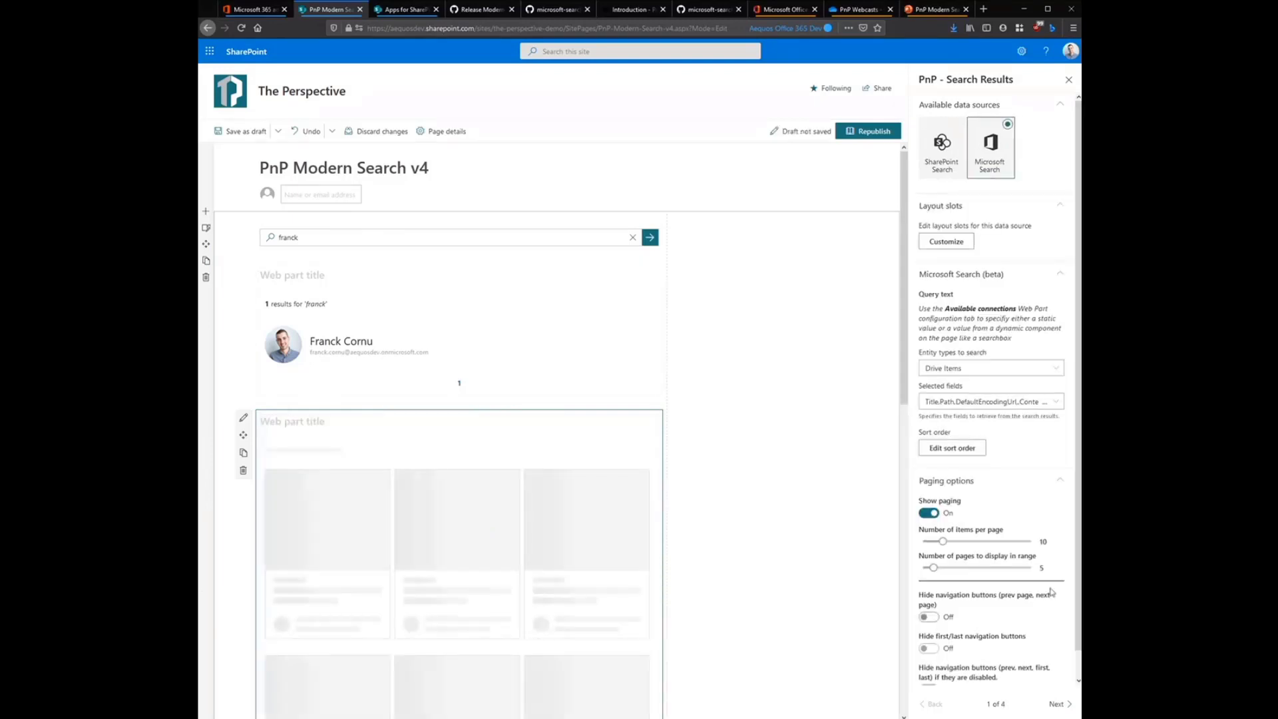
Step: Connect the second results web part's input query text dynamically to the Search query property of PnP - Search Box, with default value *
click(1063, 705)
click(1062, 705)
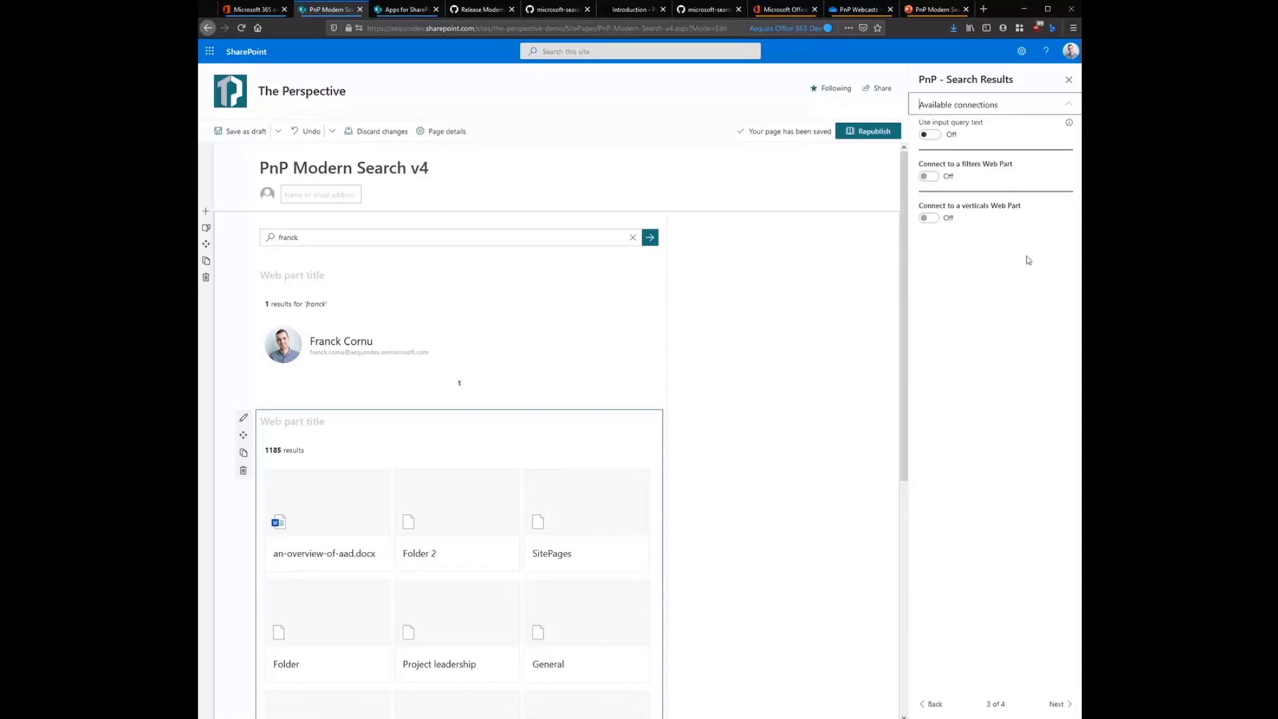
click(949, 136)
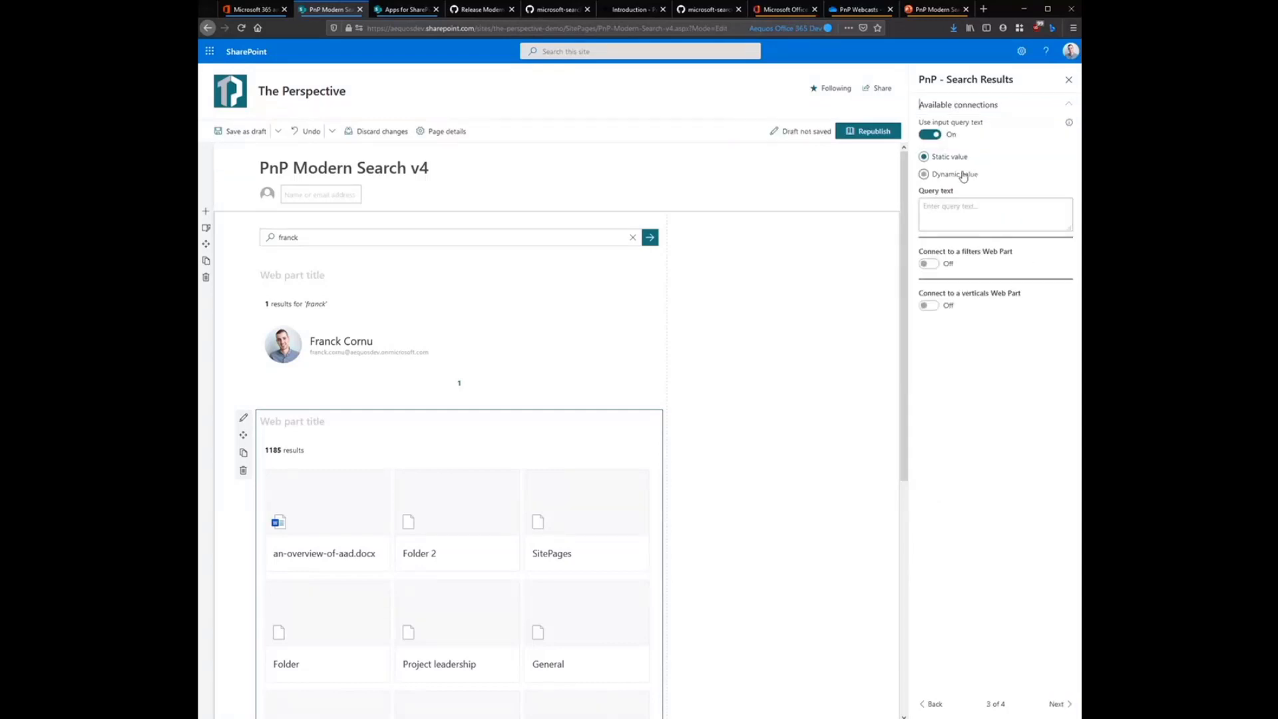
click(963, 174)
click(1032, 213)
click(982, 264)
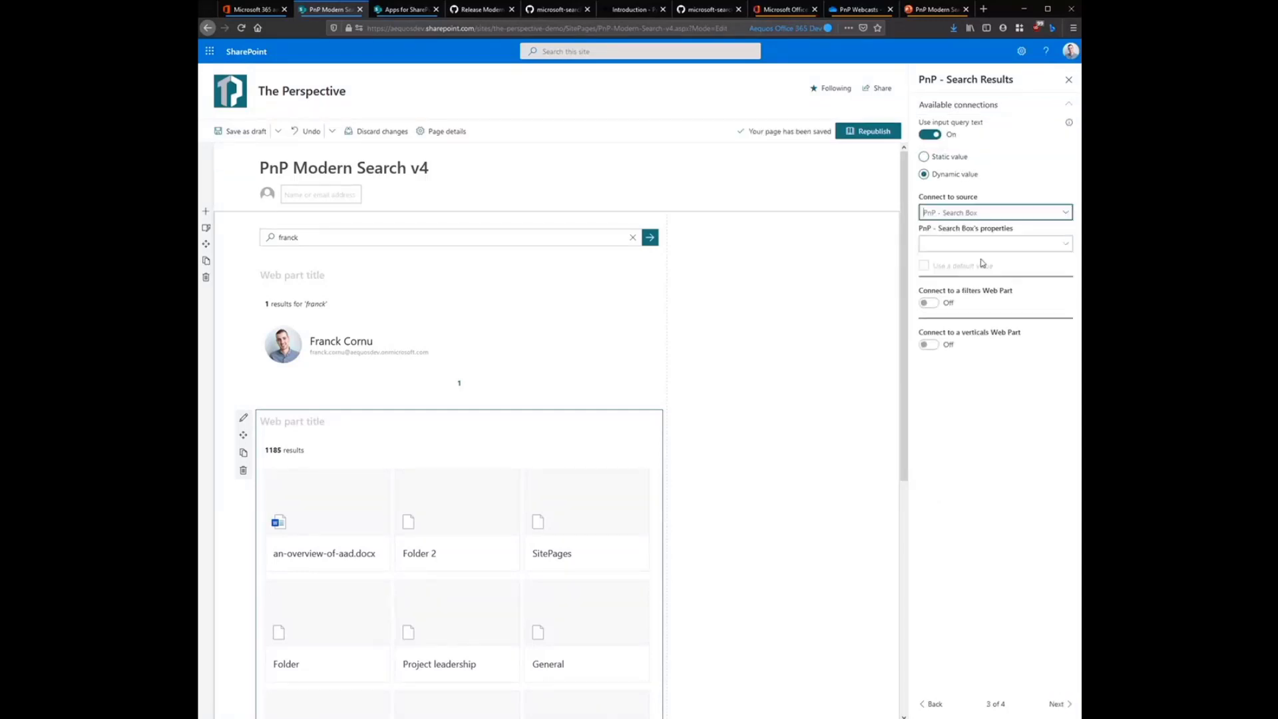
click(985, 244)
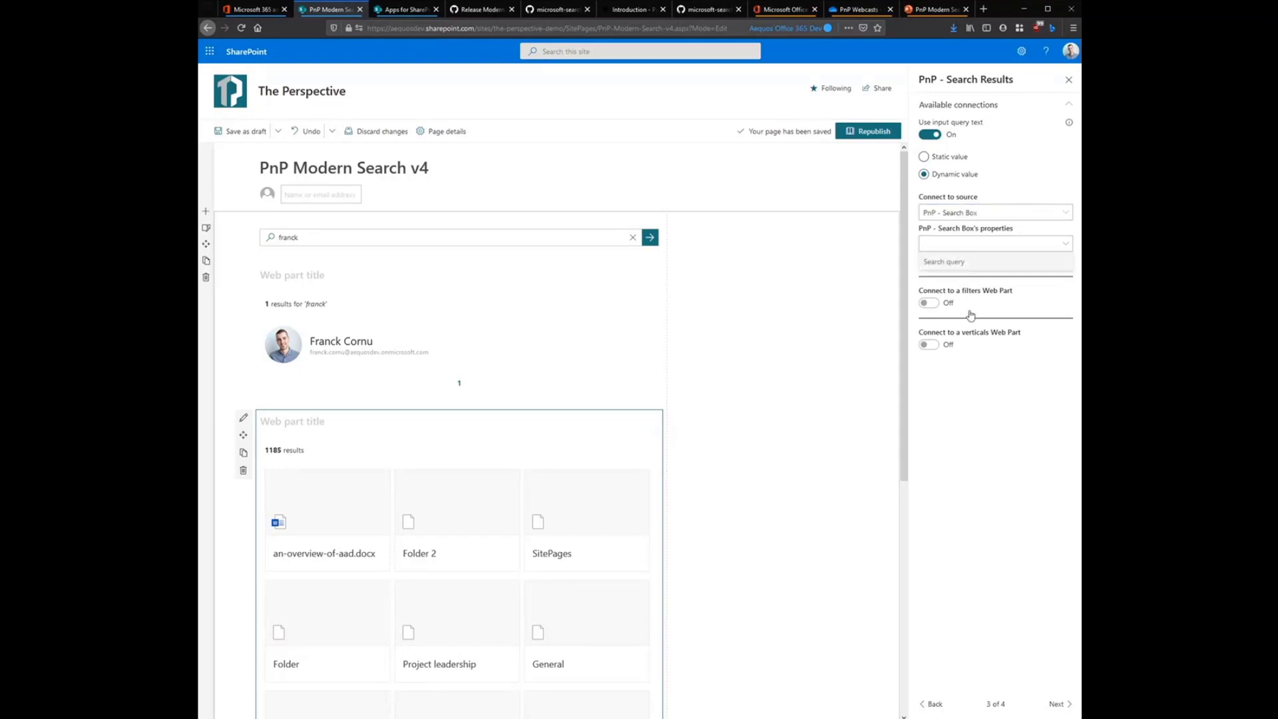
click(959, 263)
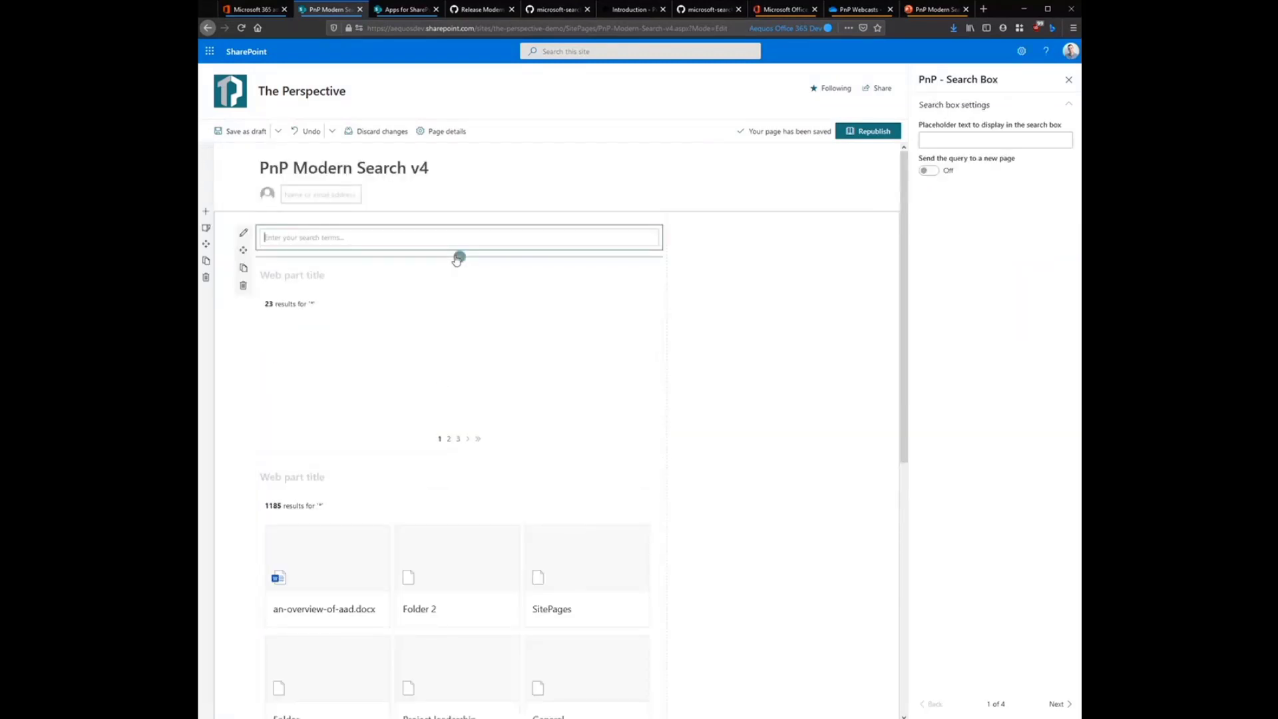
Step: Add a PnP - Search Verticals web part between the search box and the people results
click(460, 257)
text(pnp)
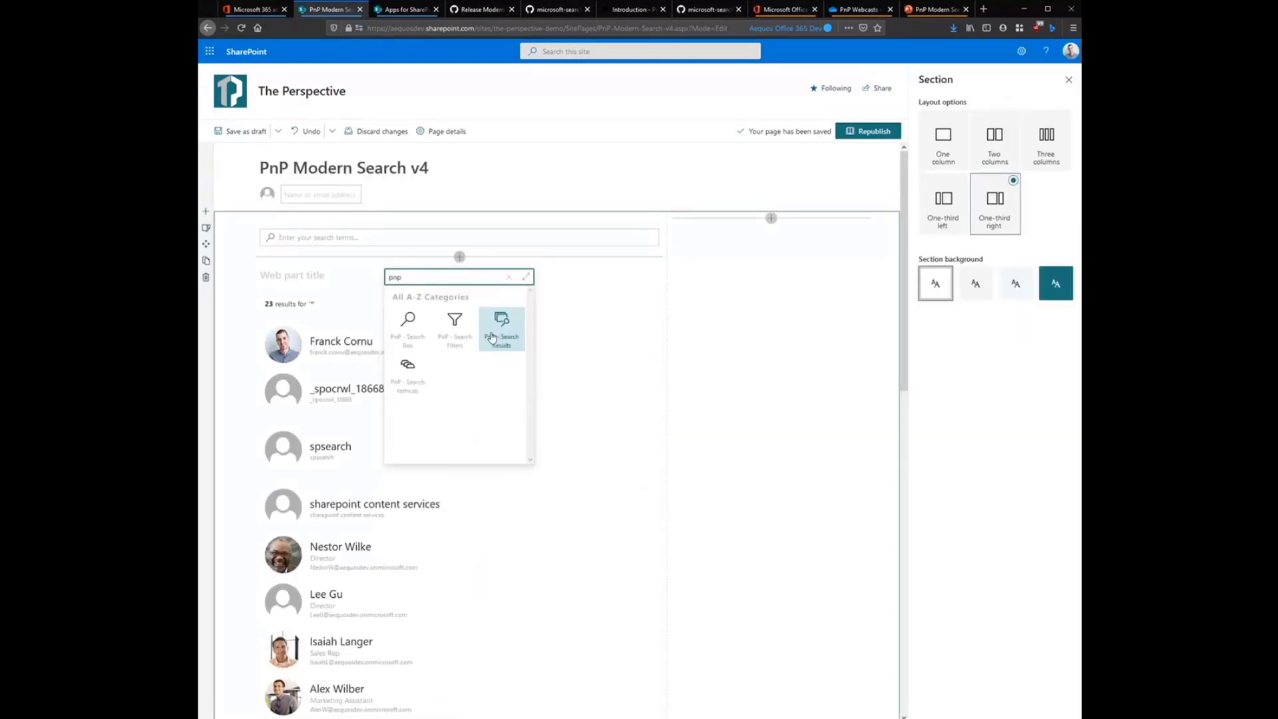
click(420, 380)
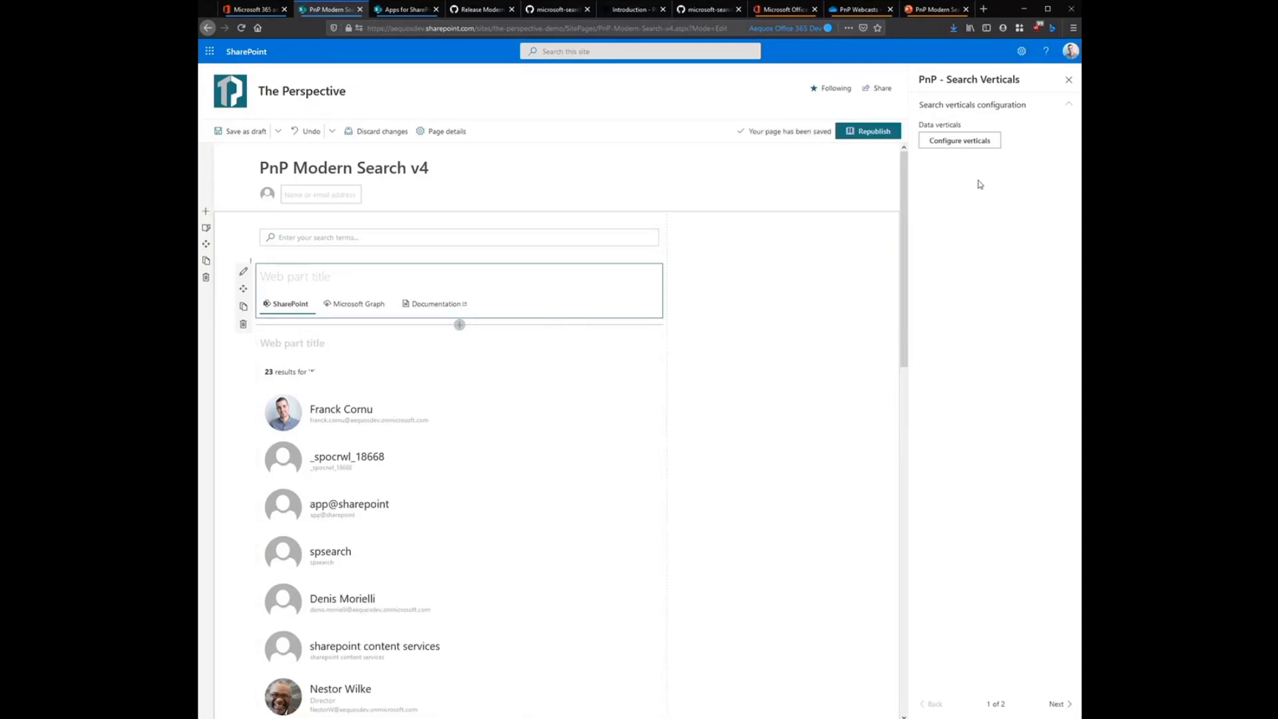
Step: Rename the first data vertical People and the second Microsoft Search, and save the verticals configuration
click(970, 142)
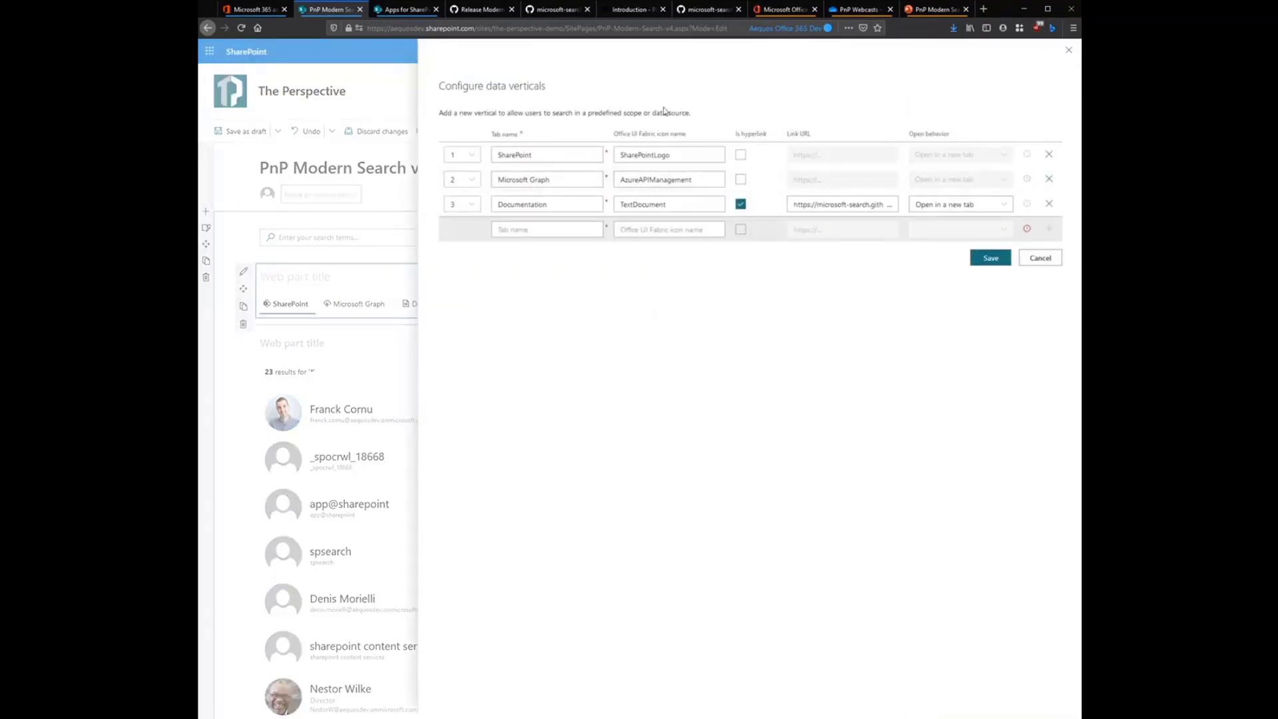
double_click(525, 154)
text(People)
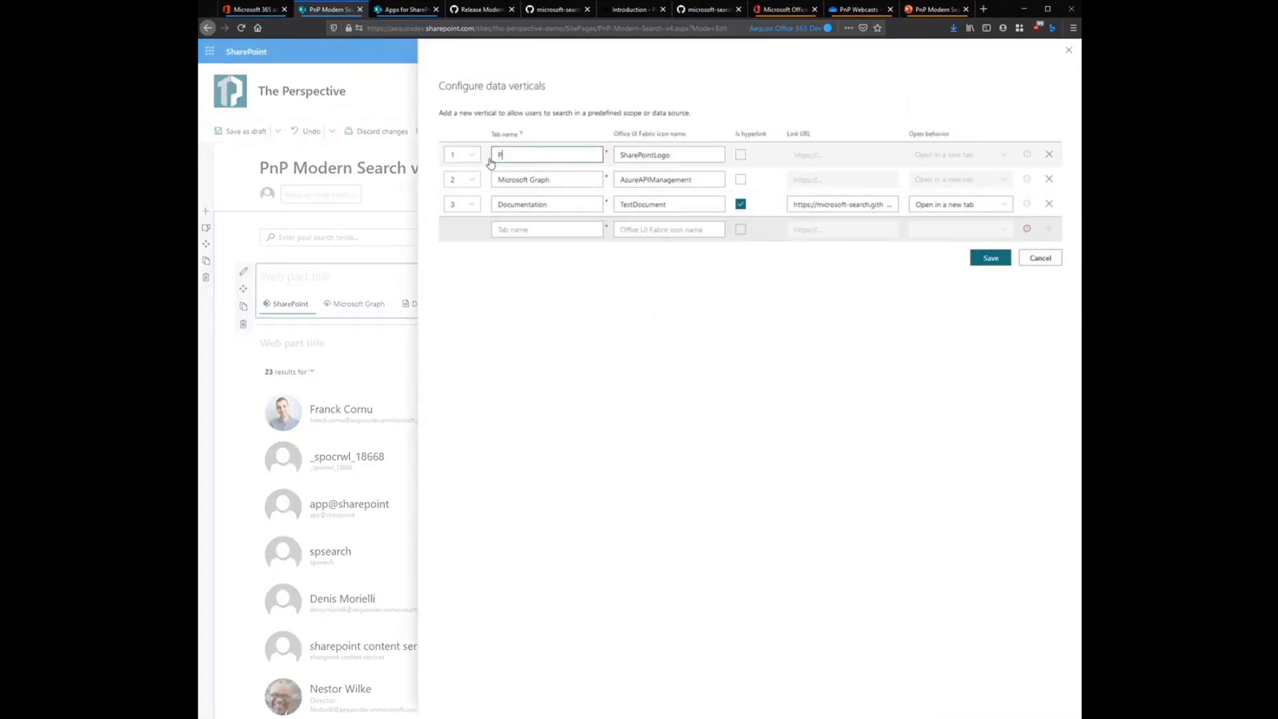
double_click(533, 178)
text(Searc)
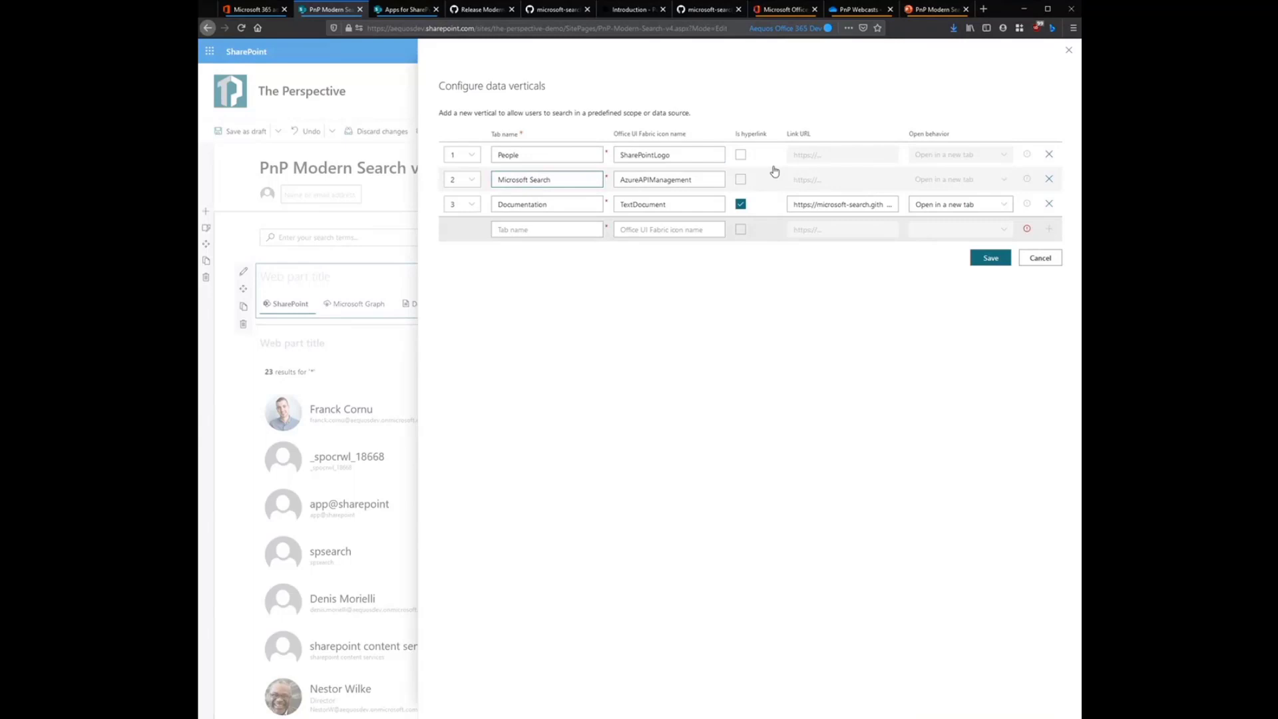
key(Tab)
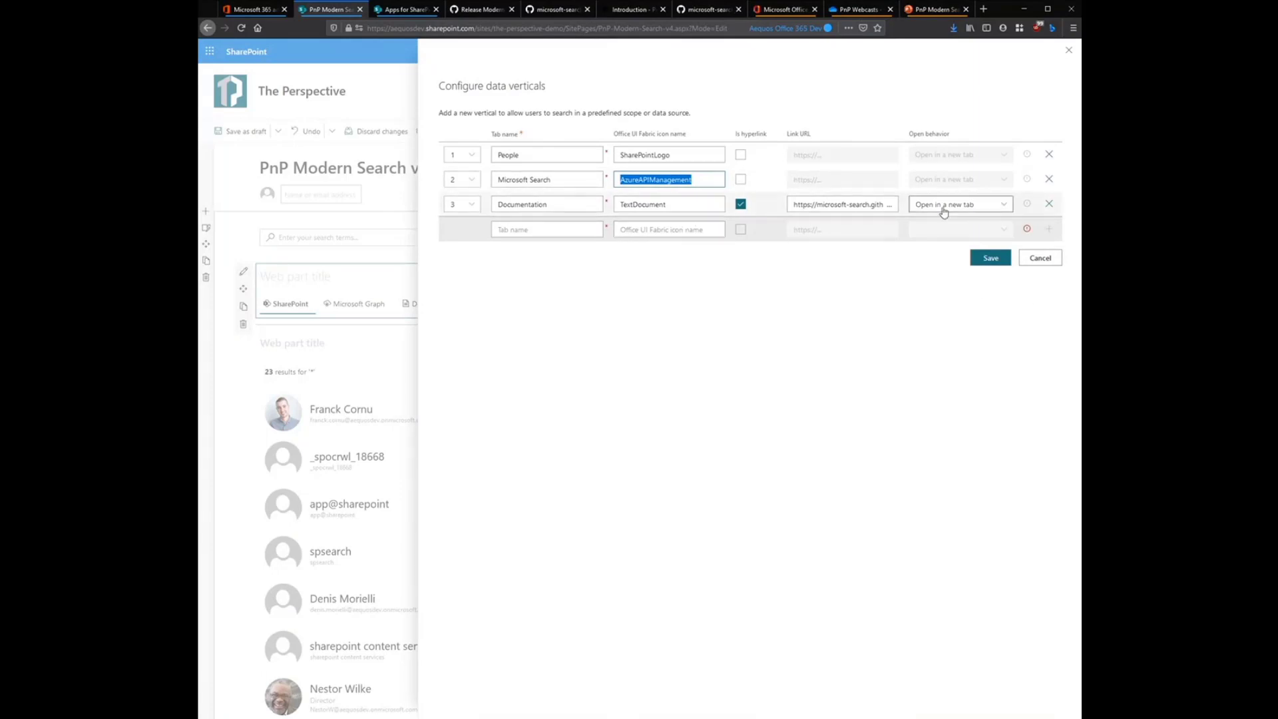
click(988, 258)
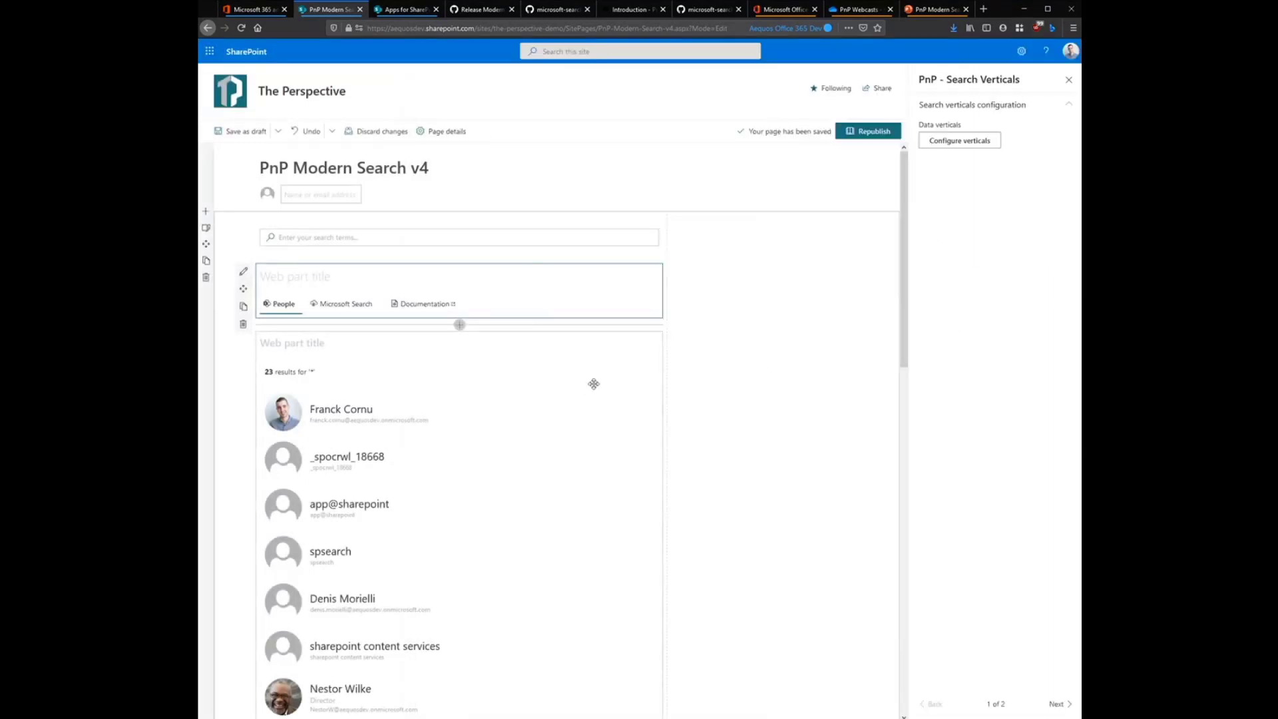
Step: Connect the people results web part to the Search Verticals Web Part, displaying data only when the People vertical is selected
click(431, 373)
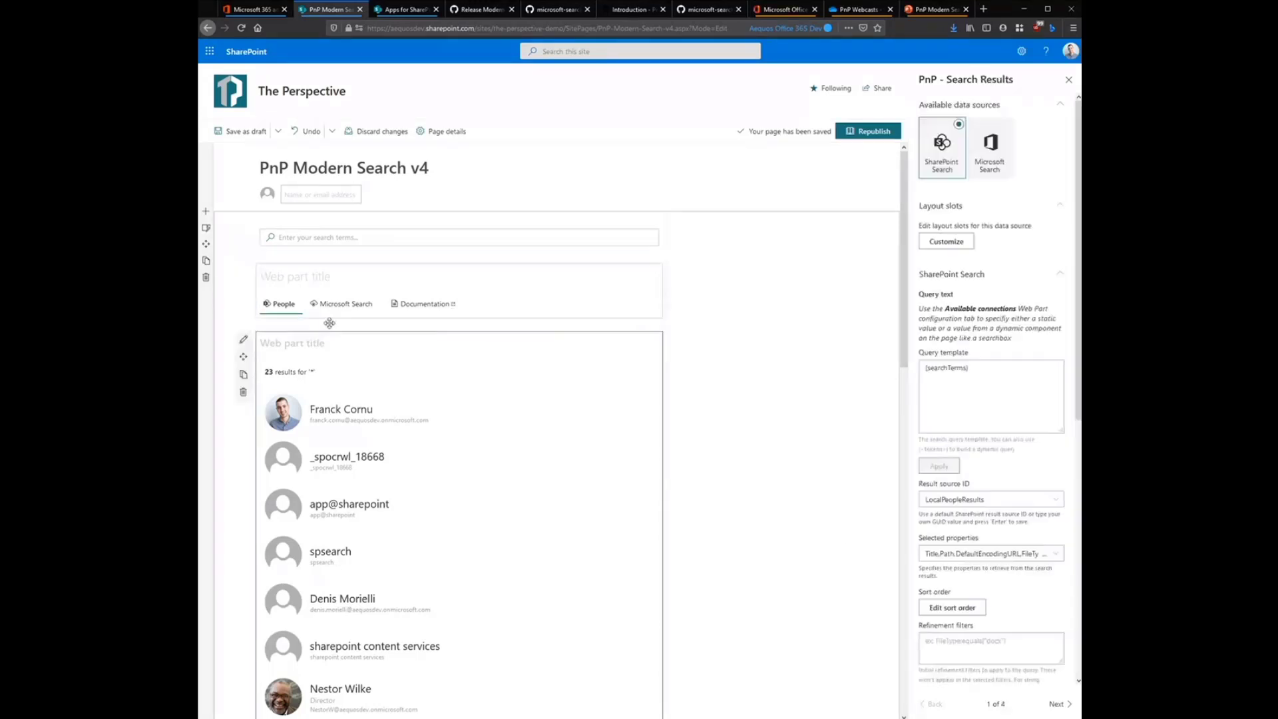
click(1057, 704)
click(1057, 703)
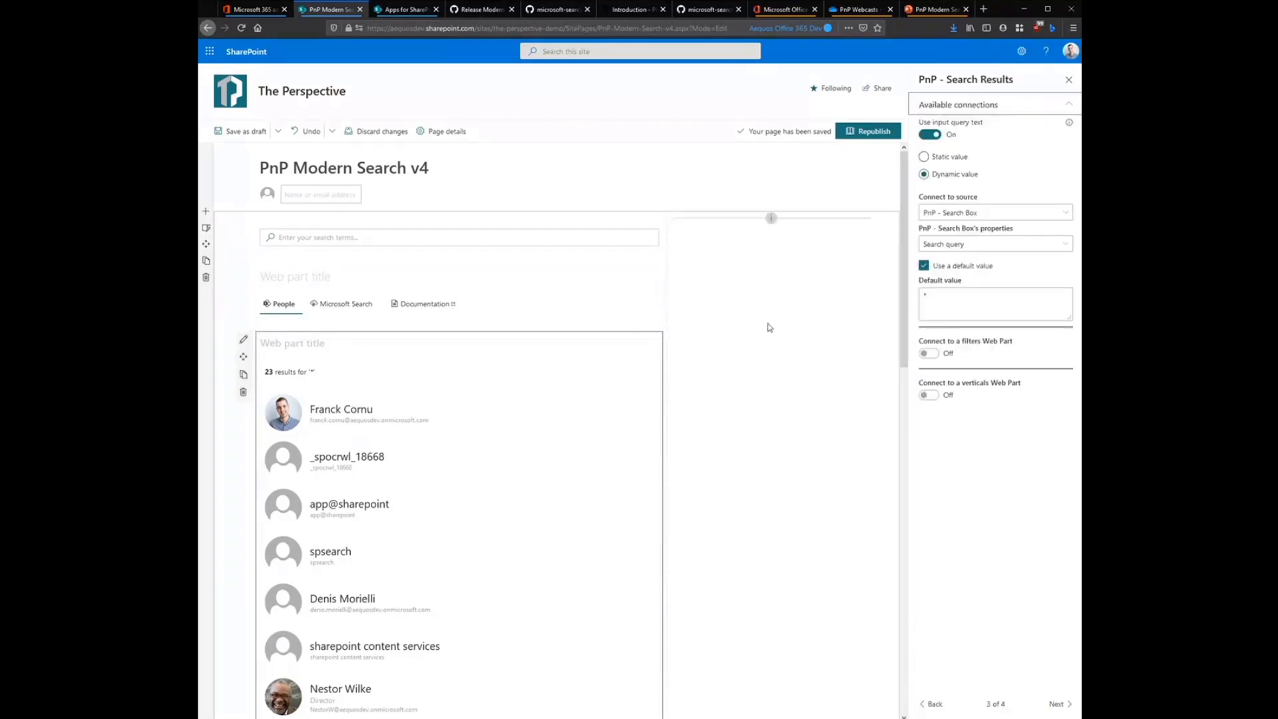
scroll(864, 417, down, 1)
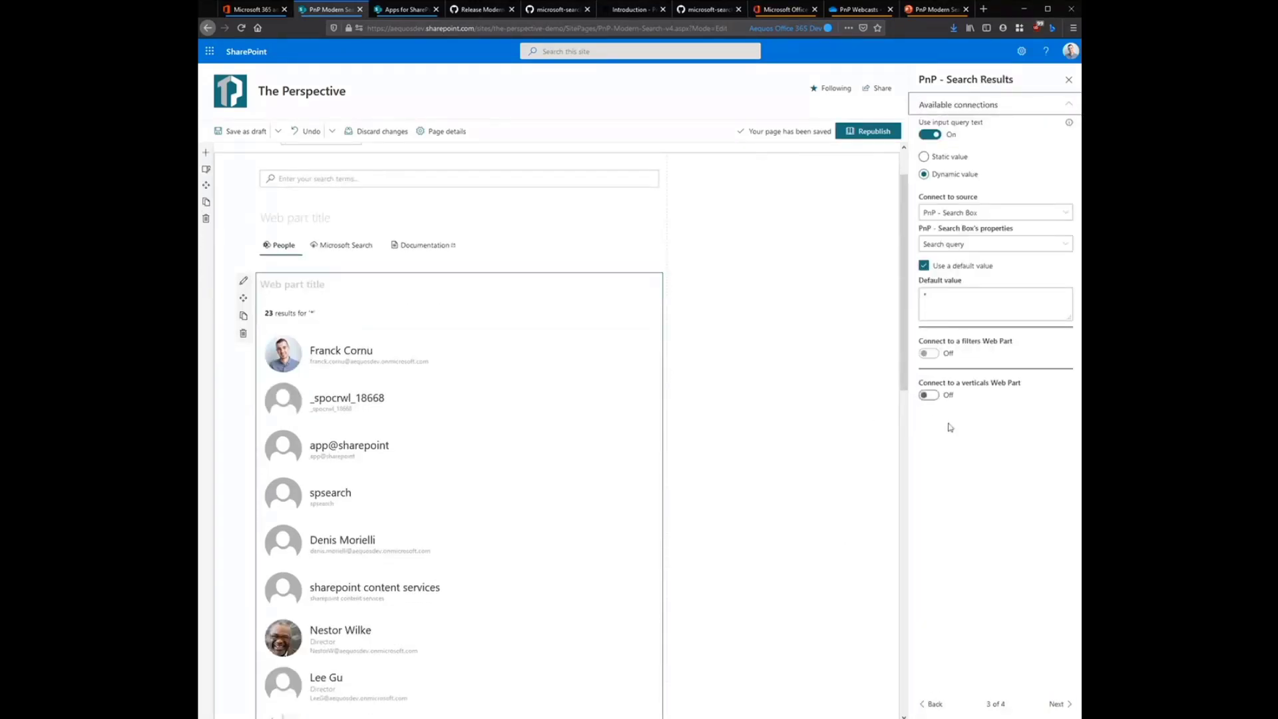
click(935, 394)
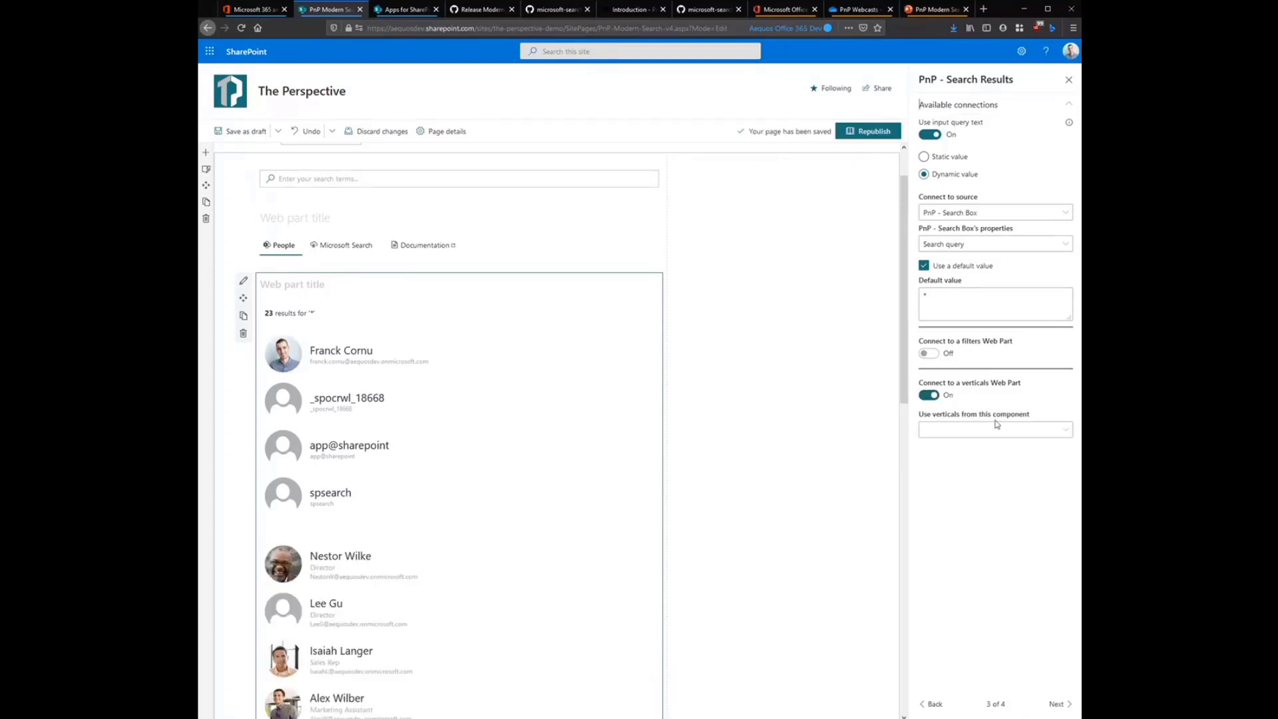
click(1064, 431)
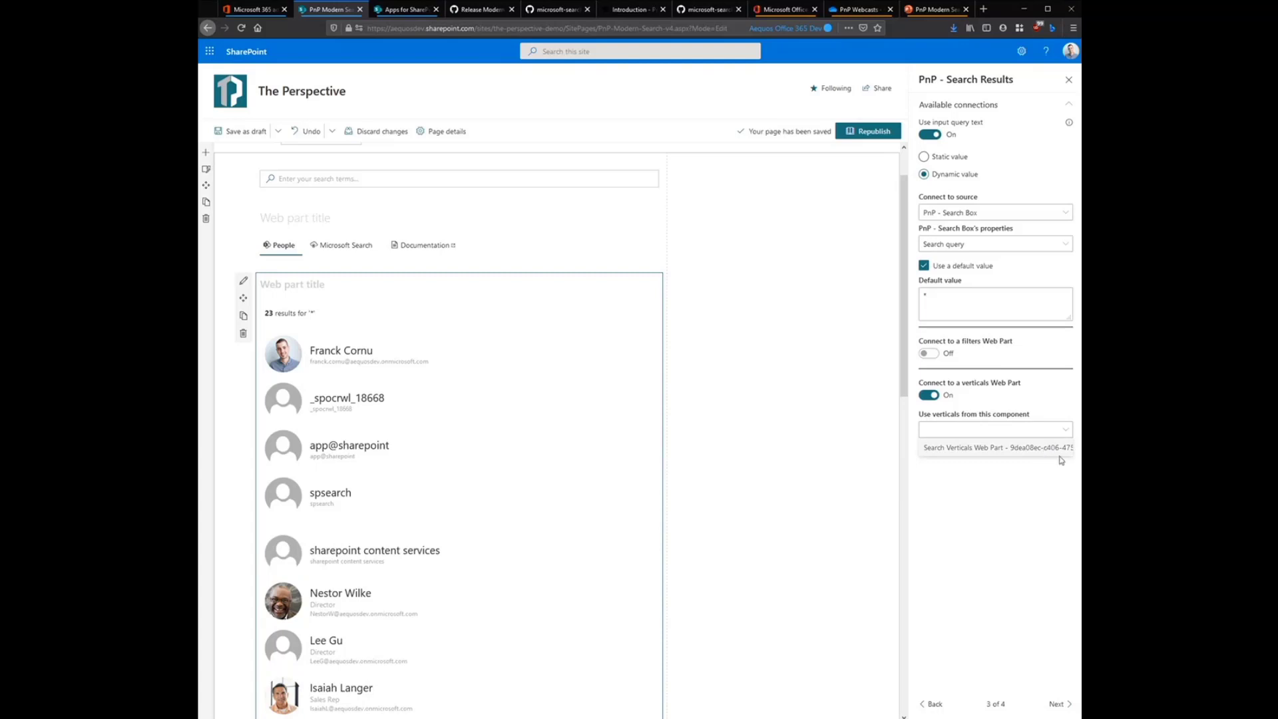
click(1059, 449)
click(966, 470)
click(956, 488)
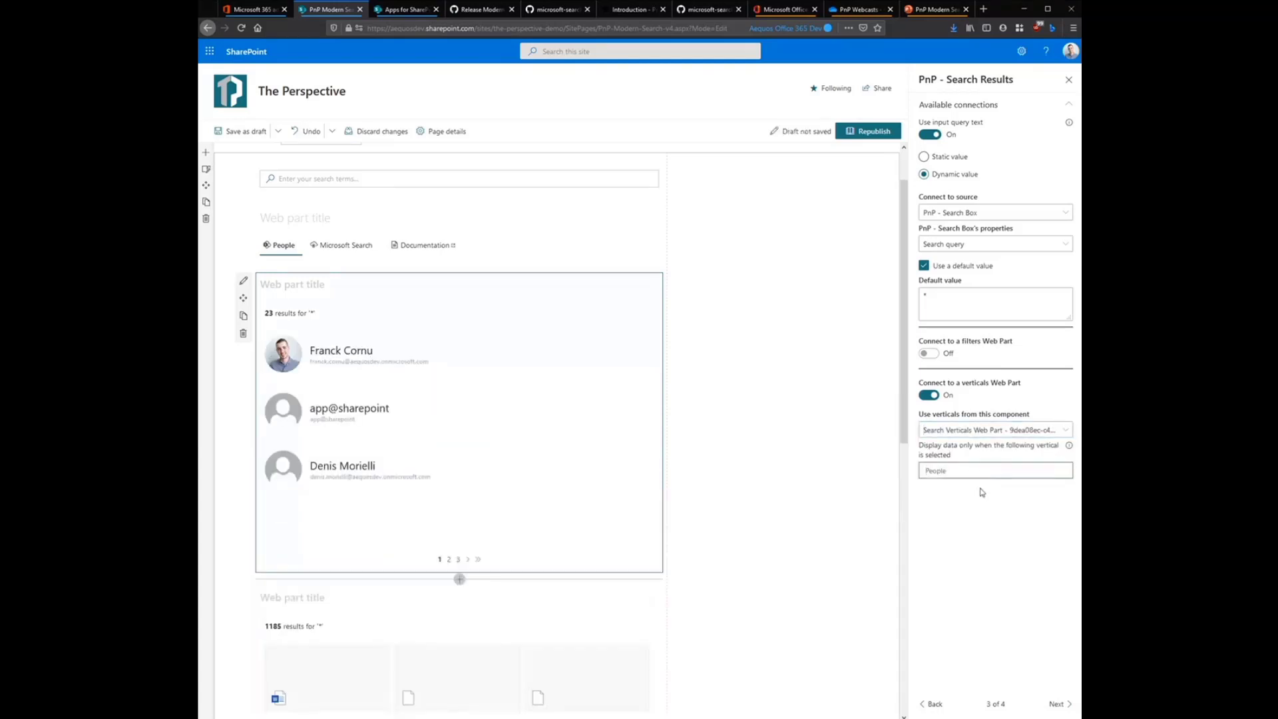
Step: Connect the second results web part to the Search Verticals Web Part, displaying data only when the Microsoft Search vertical is selected
scroll(596, 491, down, 5)
click(464, 480)
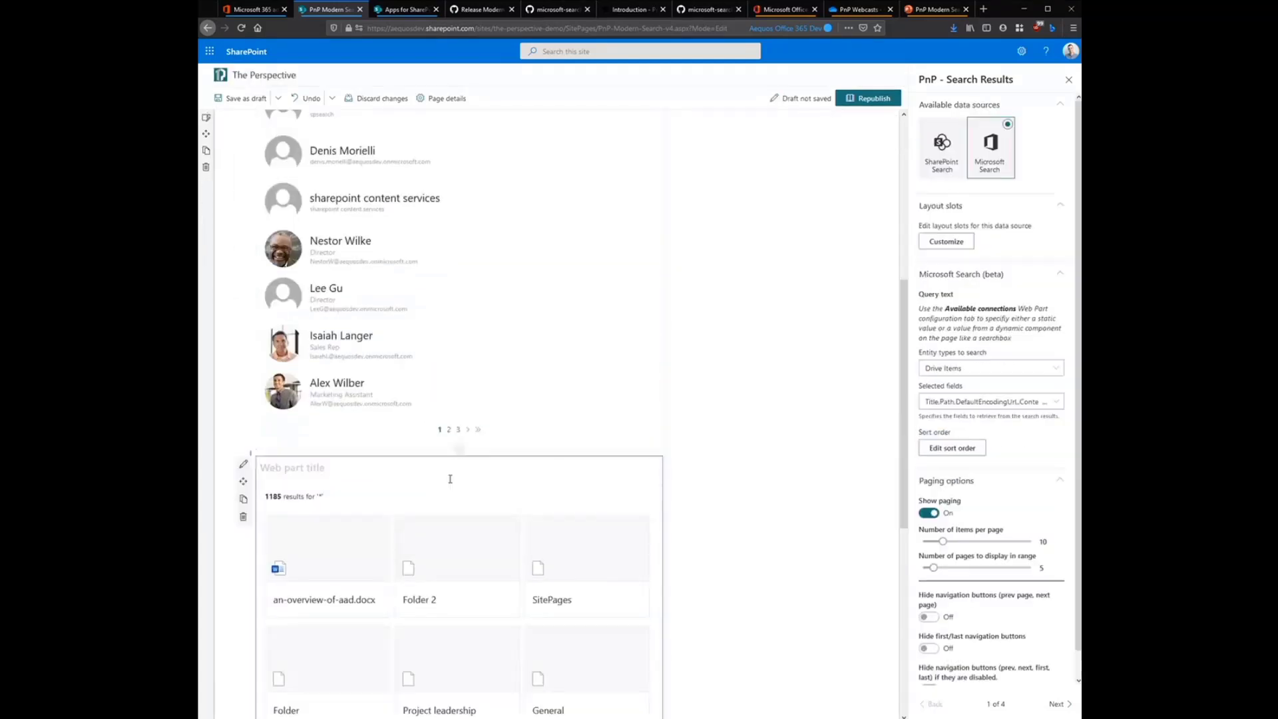
click(1058, 704)
click(1058, 704)
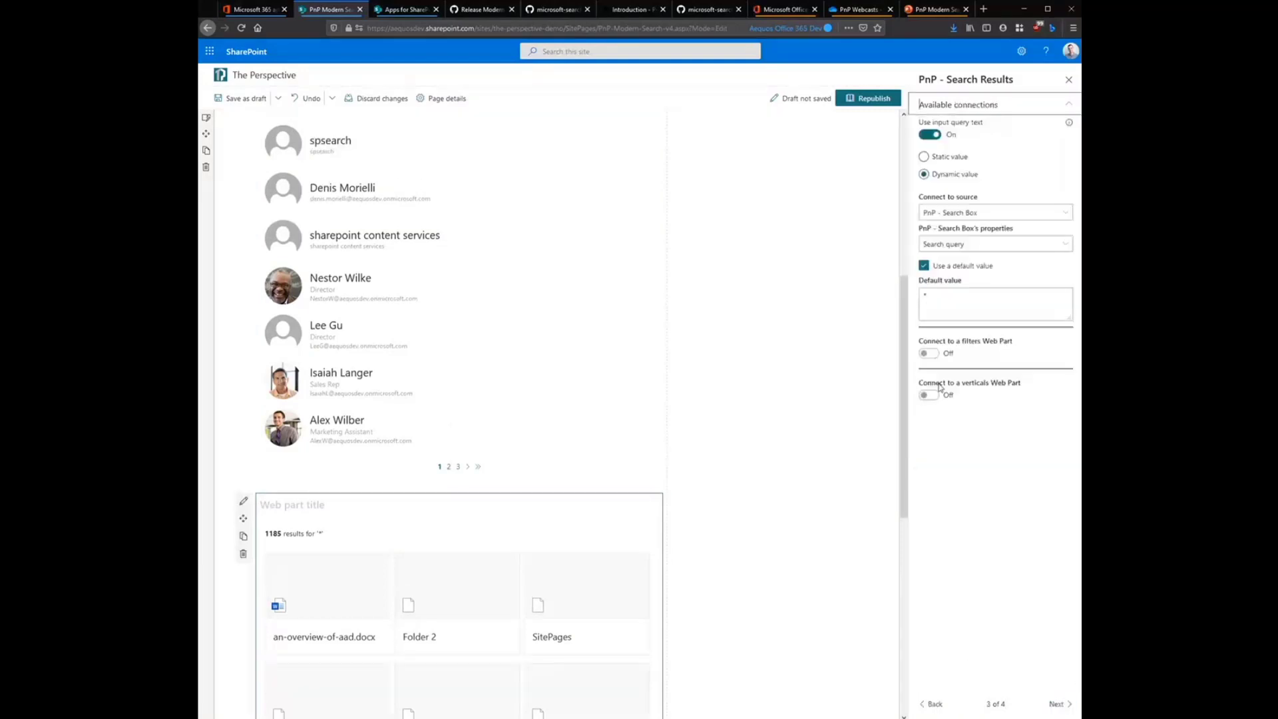
click(932, 395)
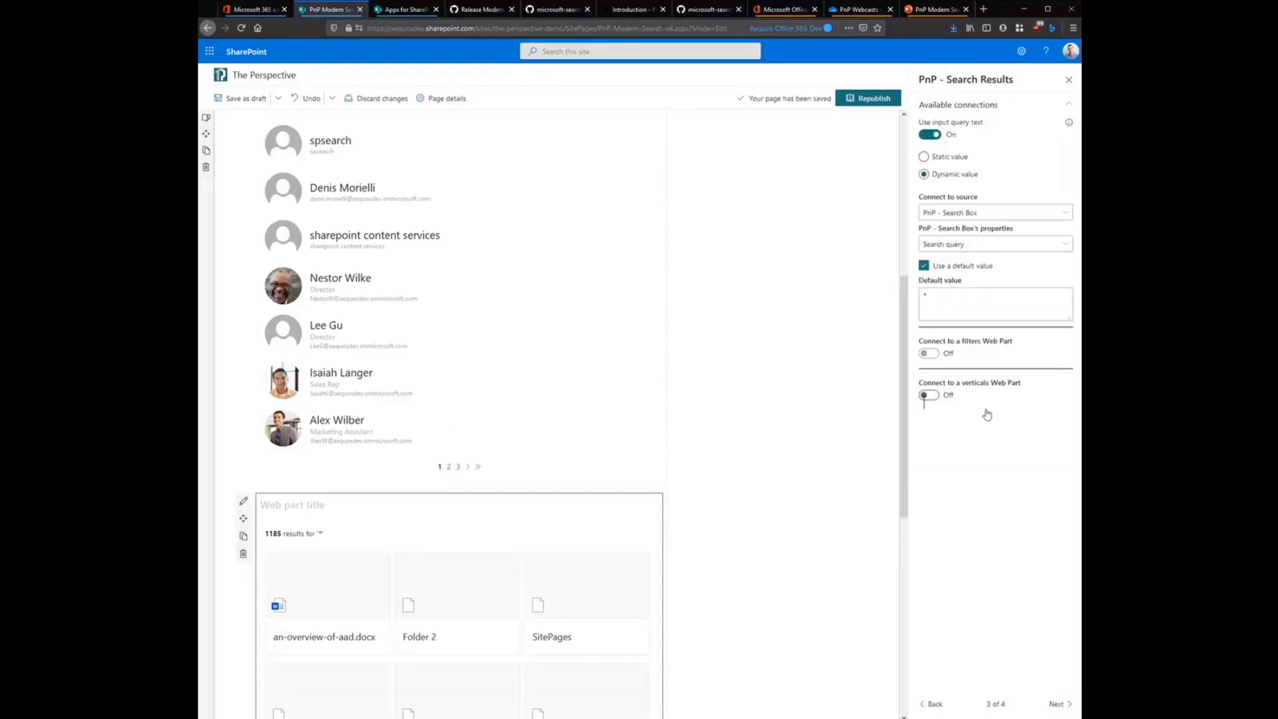
click(980, 430)
click(979, 447)
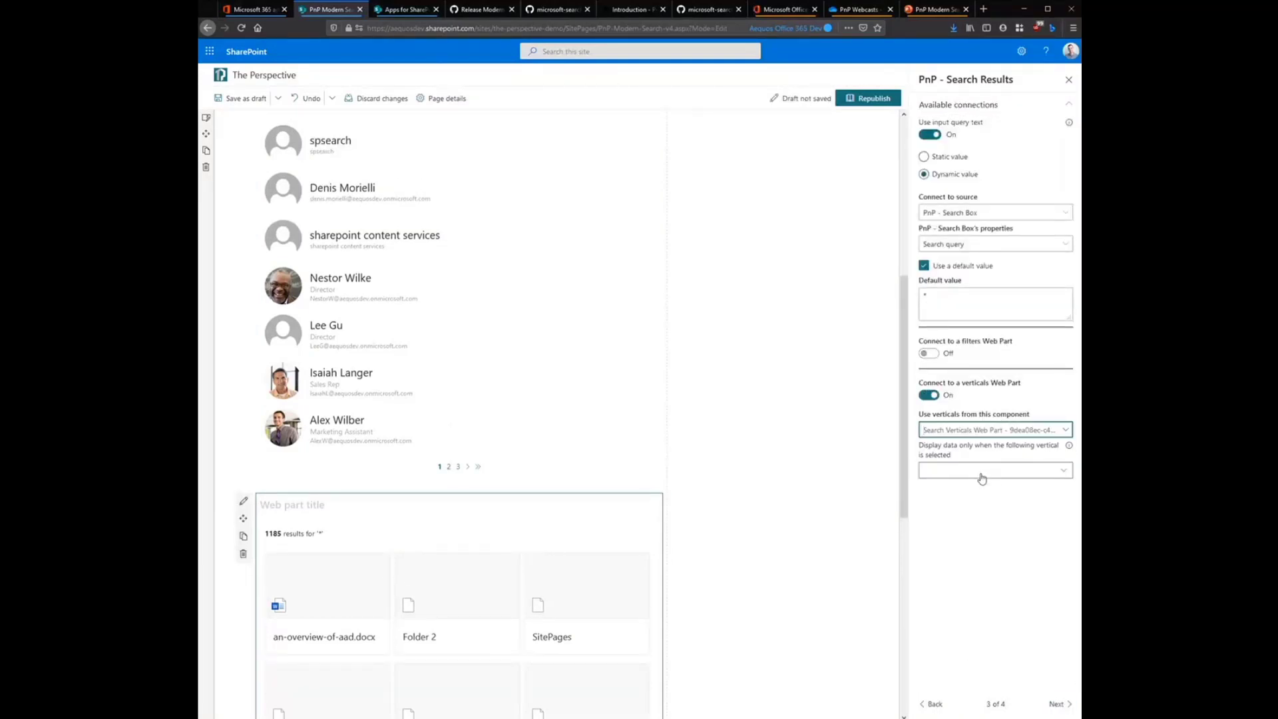
click(981, 470)
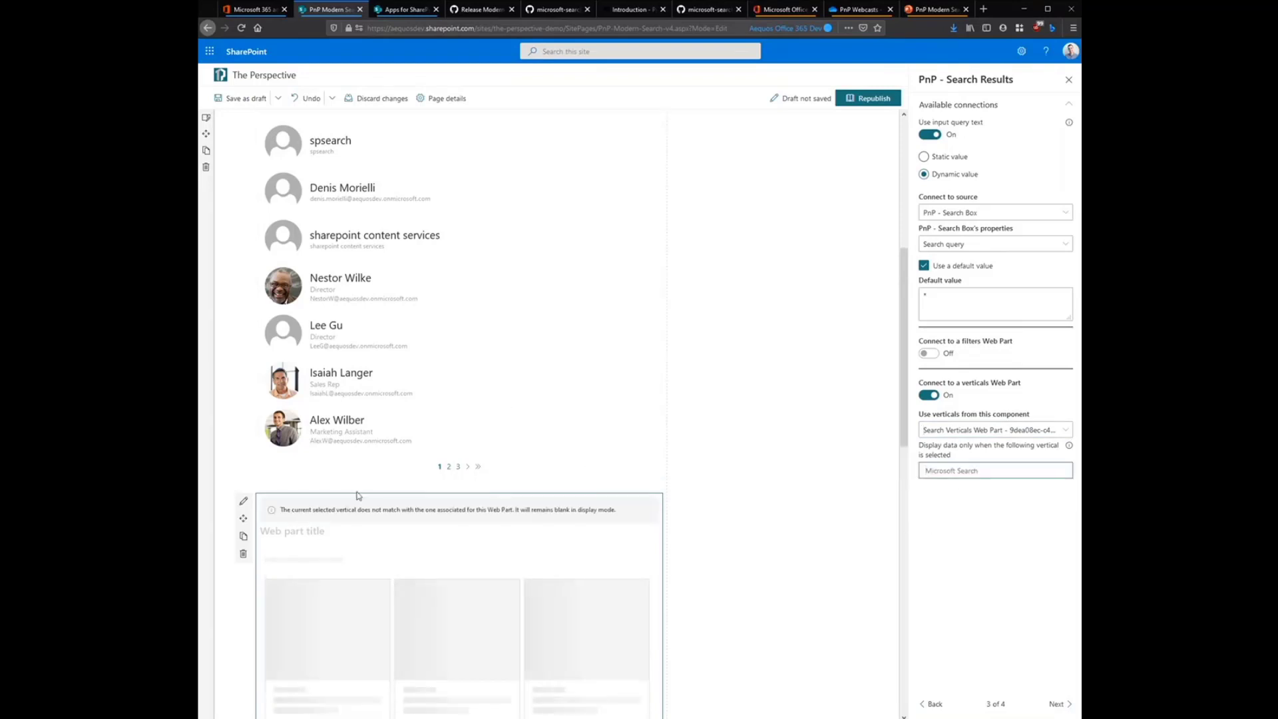
Step: Check the second results web part in edit mode and save the page as a draft
scroll(562, 567, down, 2)
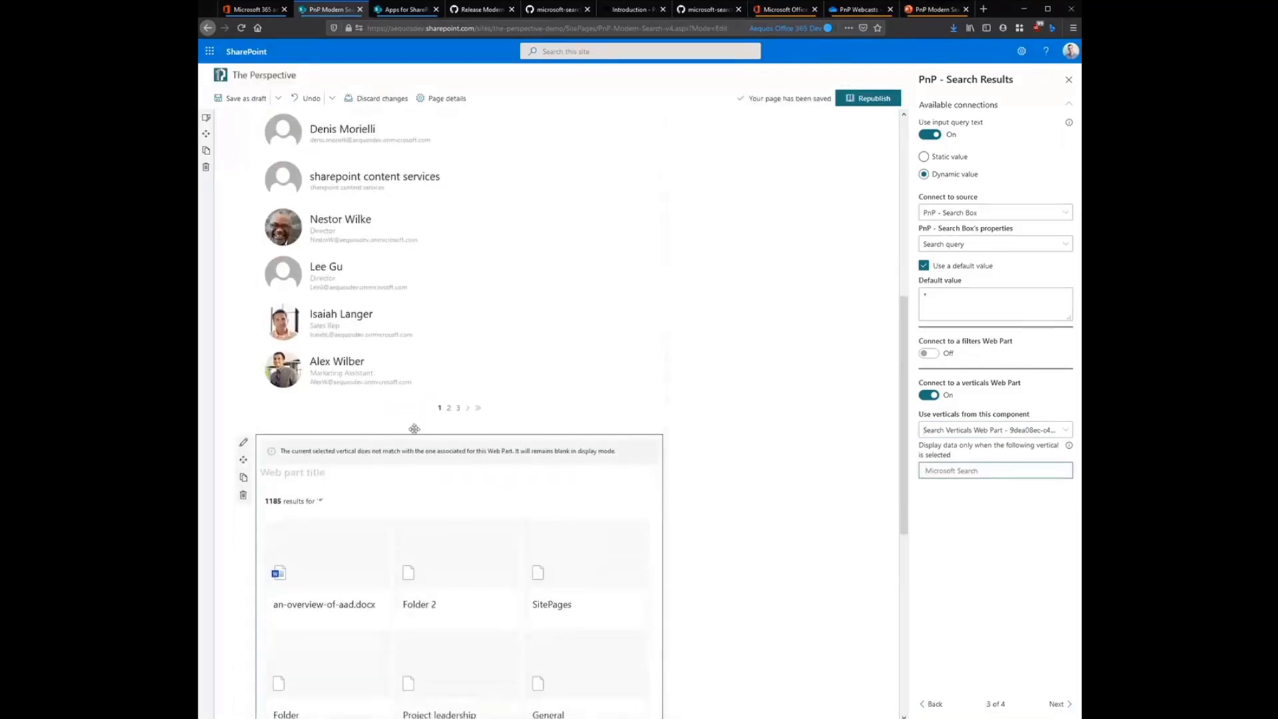
drag(616, 454, 654, 453)
click(716, 463)
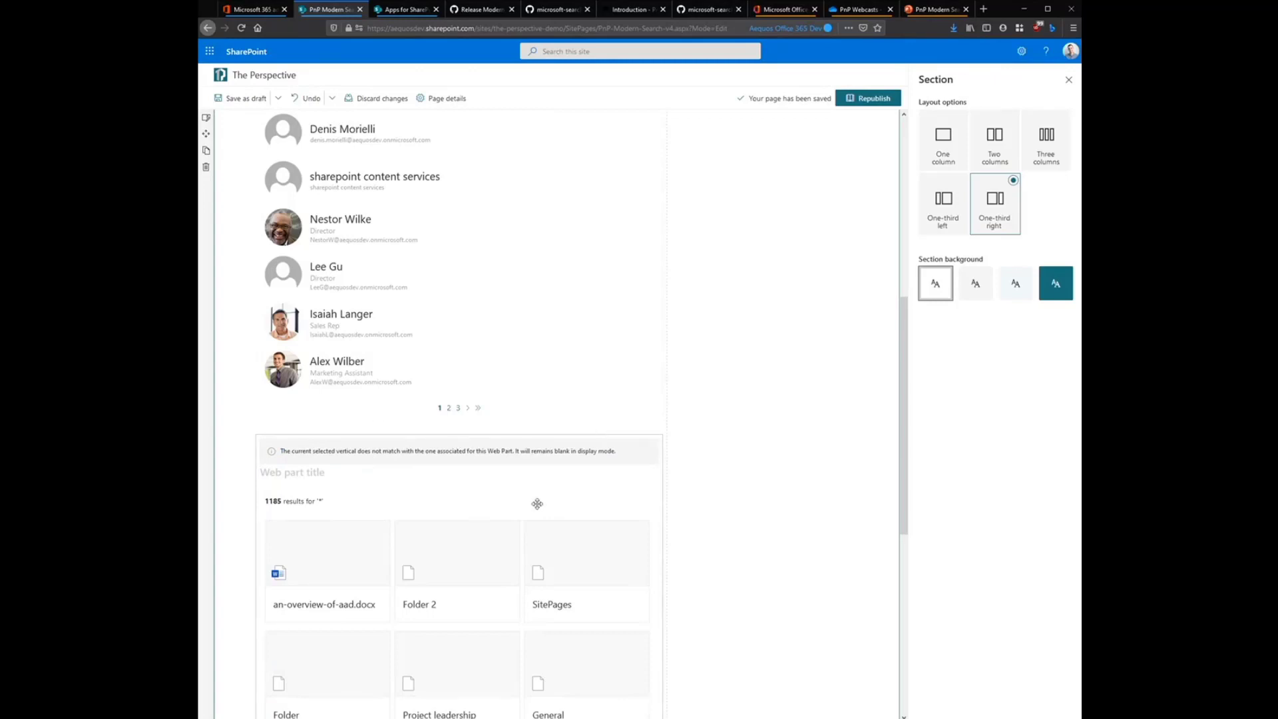
click(280, 496)
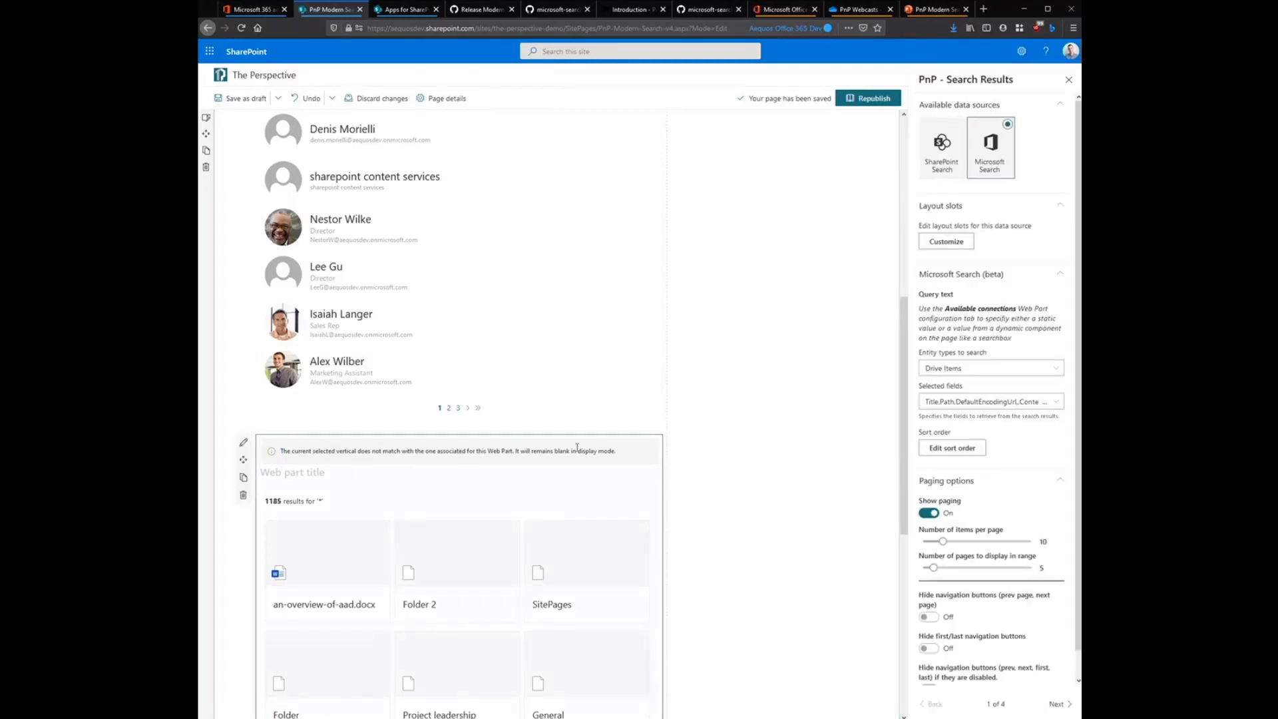
scroll(552, 494, up, 8)
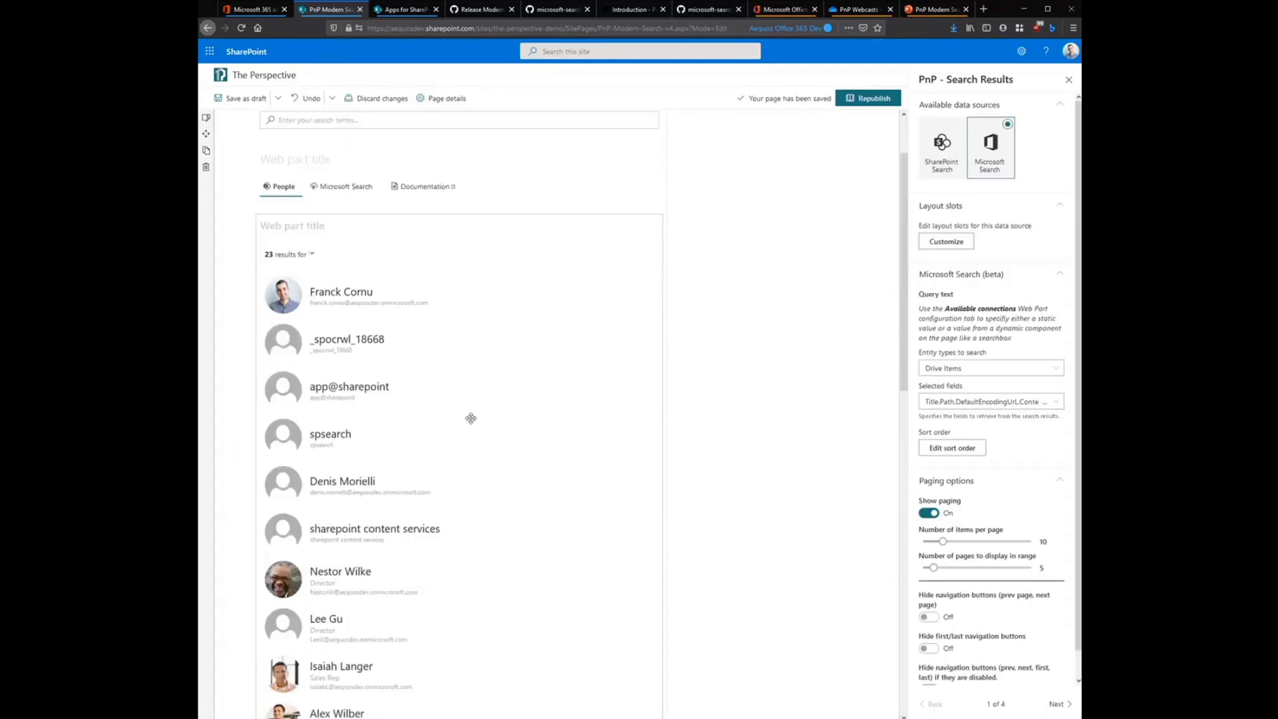
key(ctrl+s)
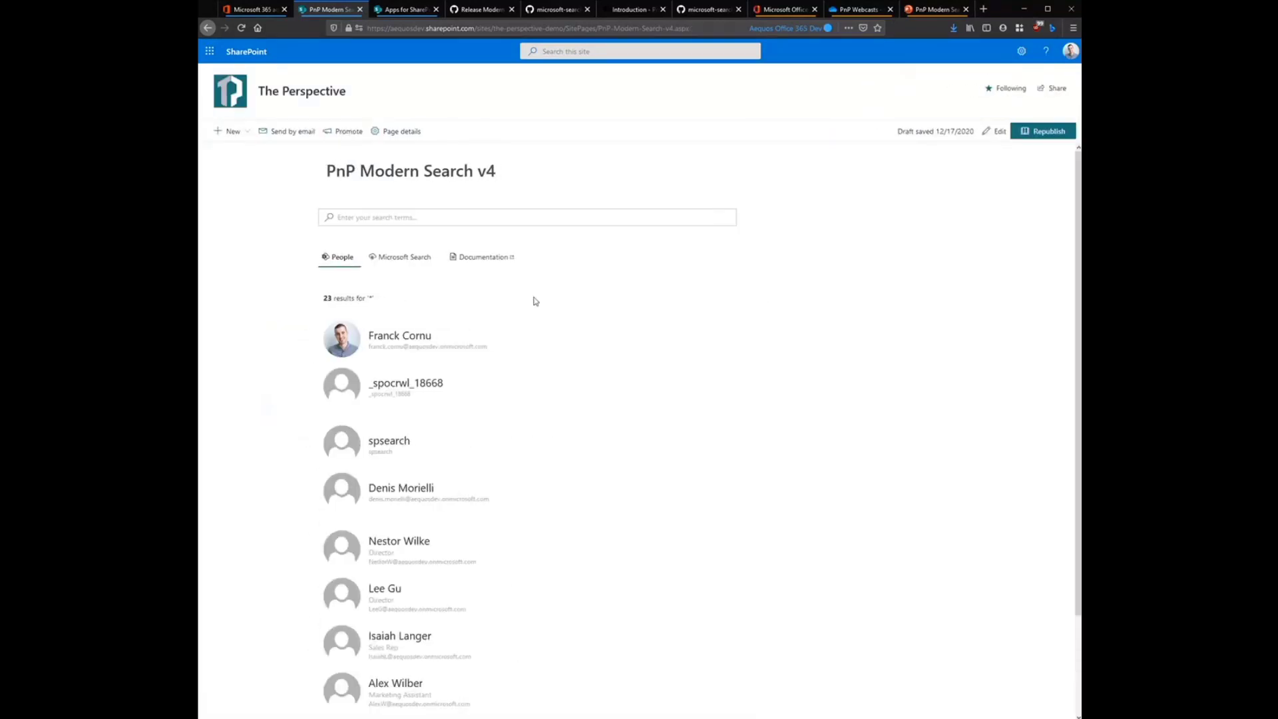
Step: Test the verticals on the saved page by switching to Microsoft Search and back to People, reviewing each set of results
scroll(568, 448, down, 2)
scroll(561, 480, up, 2)
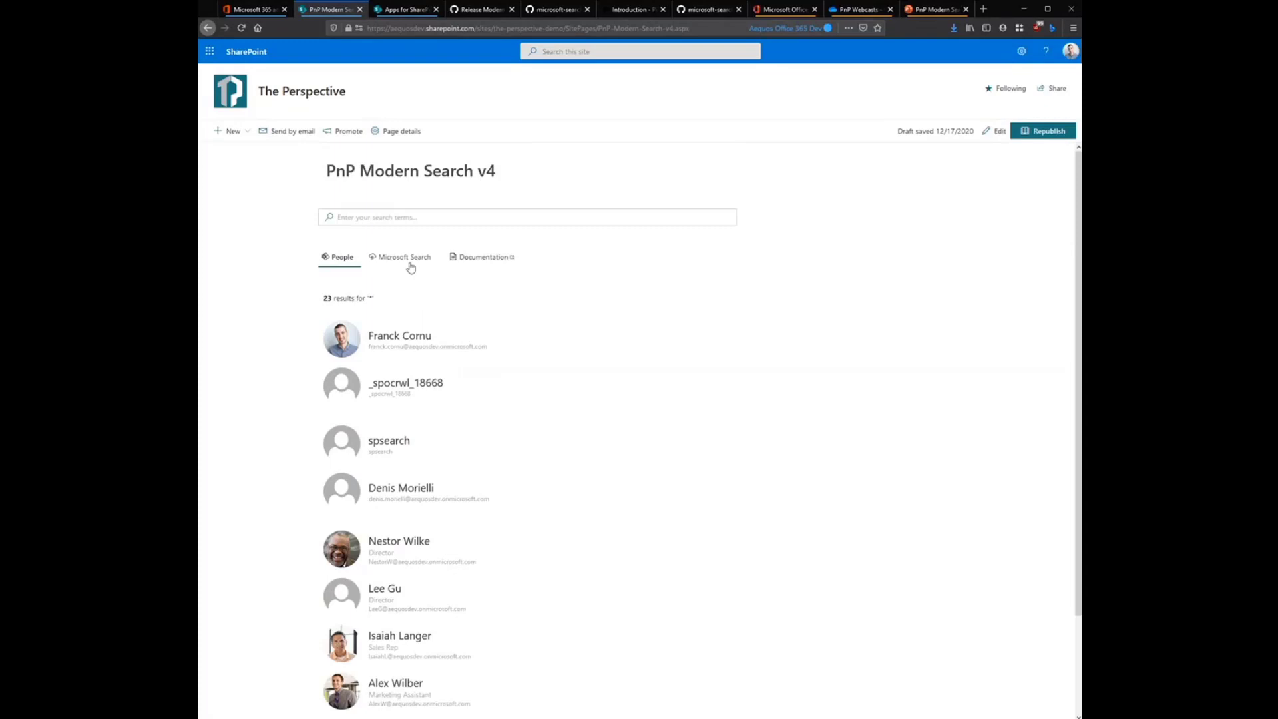
click(411, 267)
scroll(591, 493, down, 3)
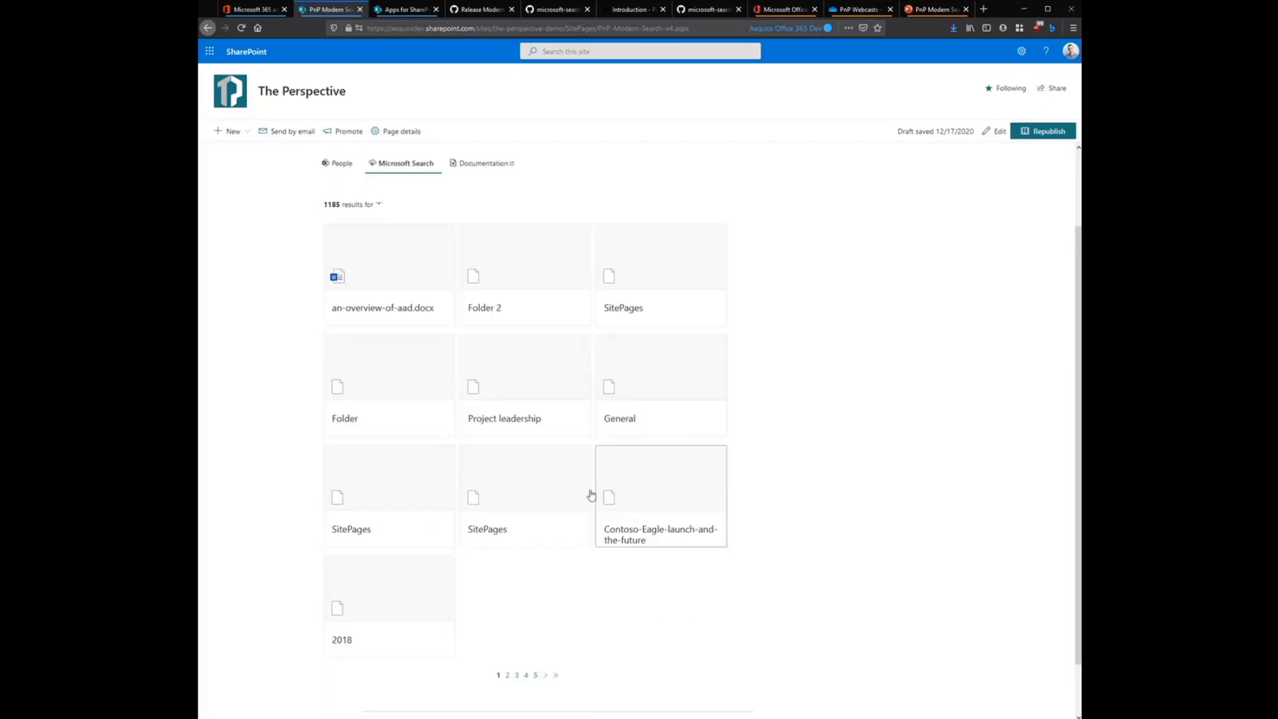
scroll(653, 442, up, 3)
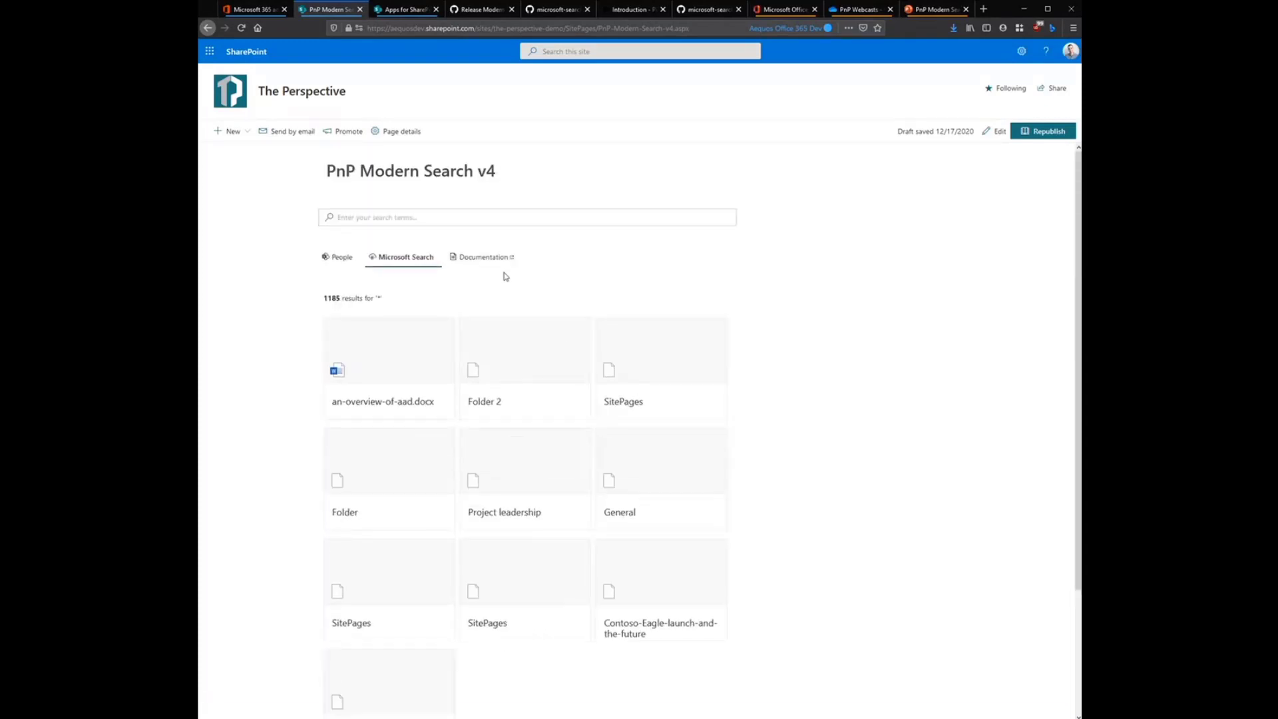
click(337, 260)
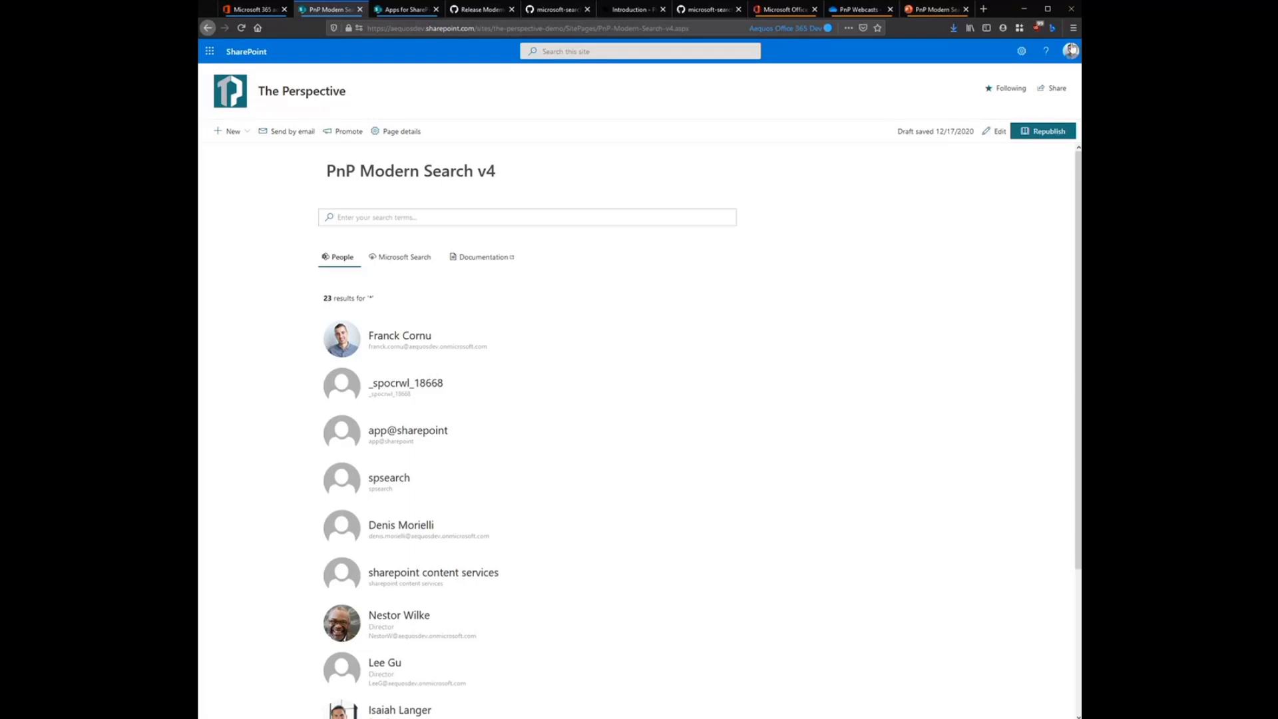
Step: Reopen the page for editing and add a PnP - Search Filters web part to the empty right-hand column
click(997, 131)
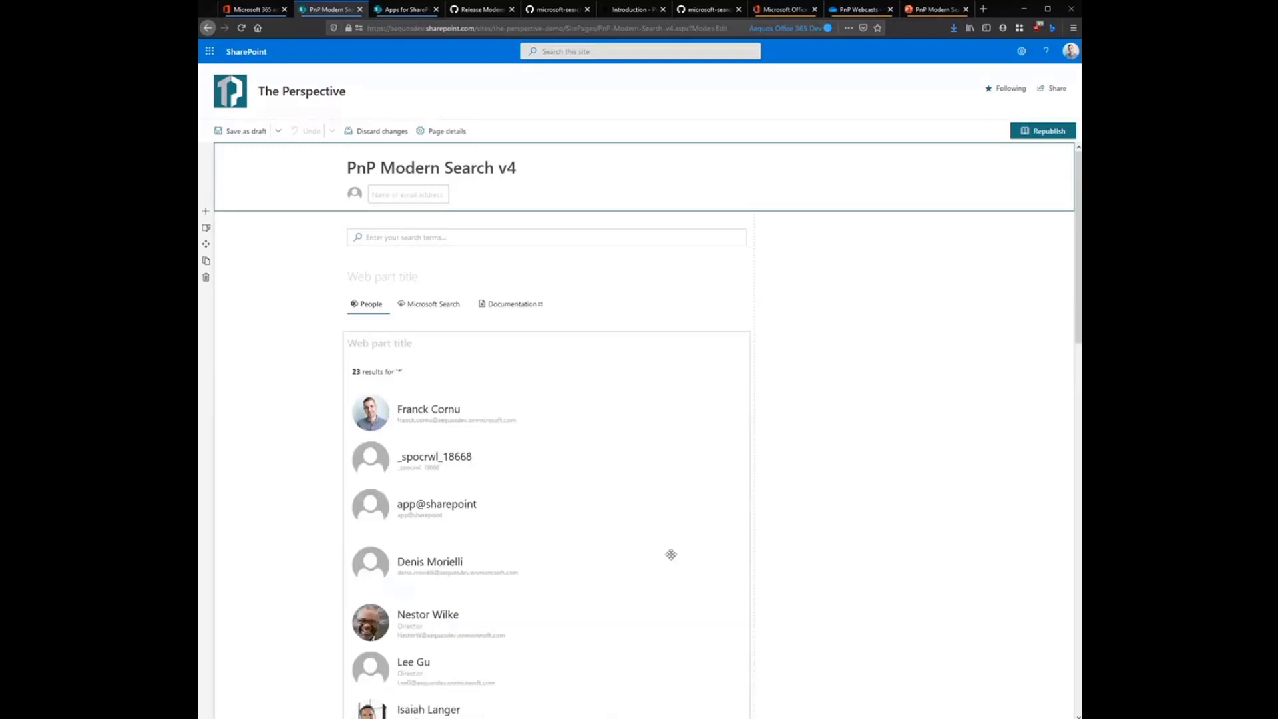
scroll(631, 451, down, 2)
scroll(632, 451, down, 4)
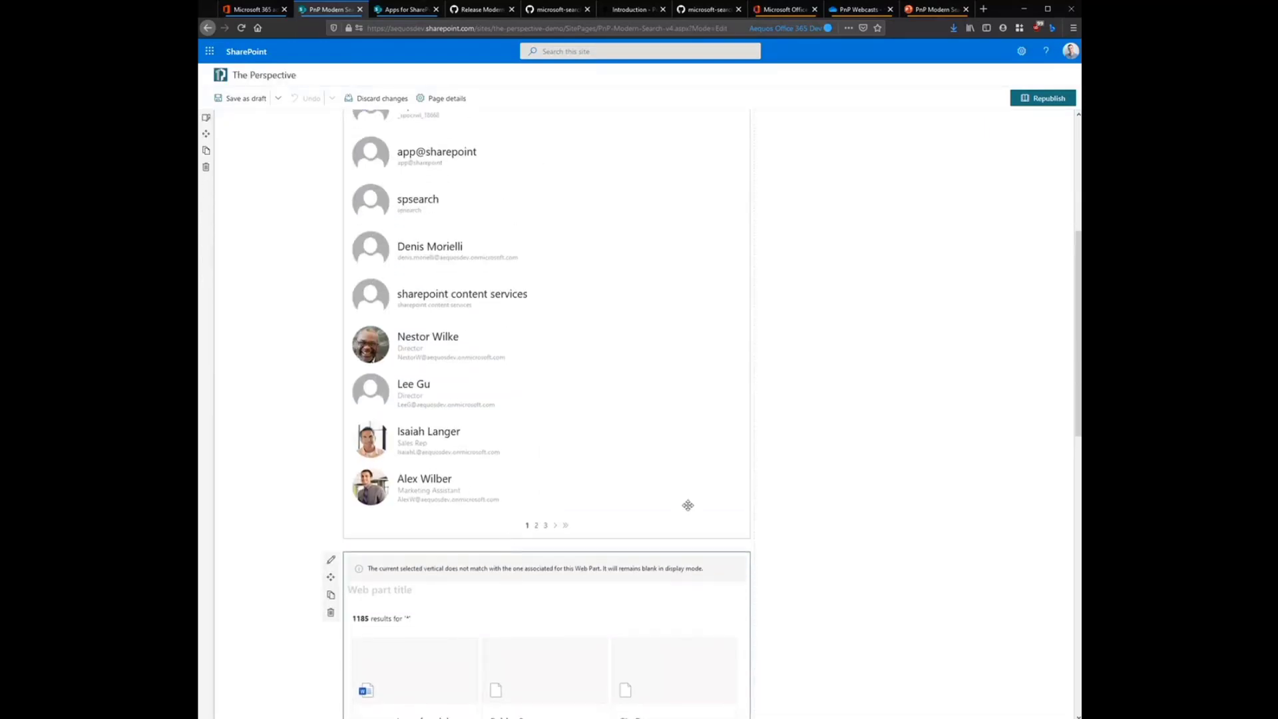
scroll(560, 306, up, 5)
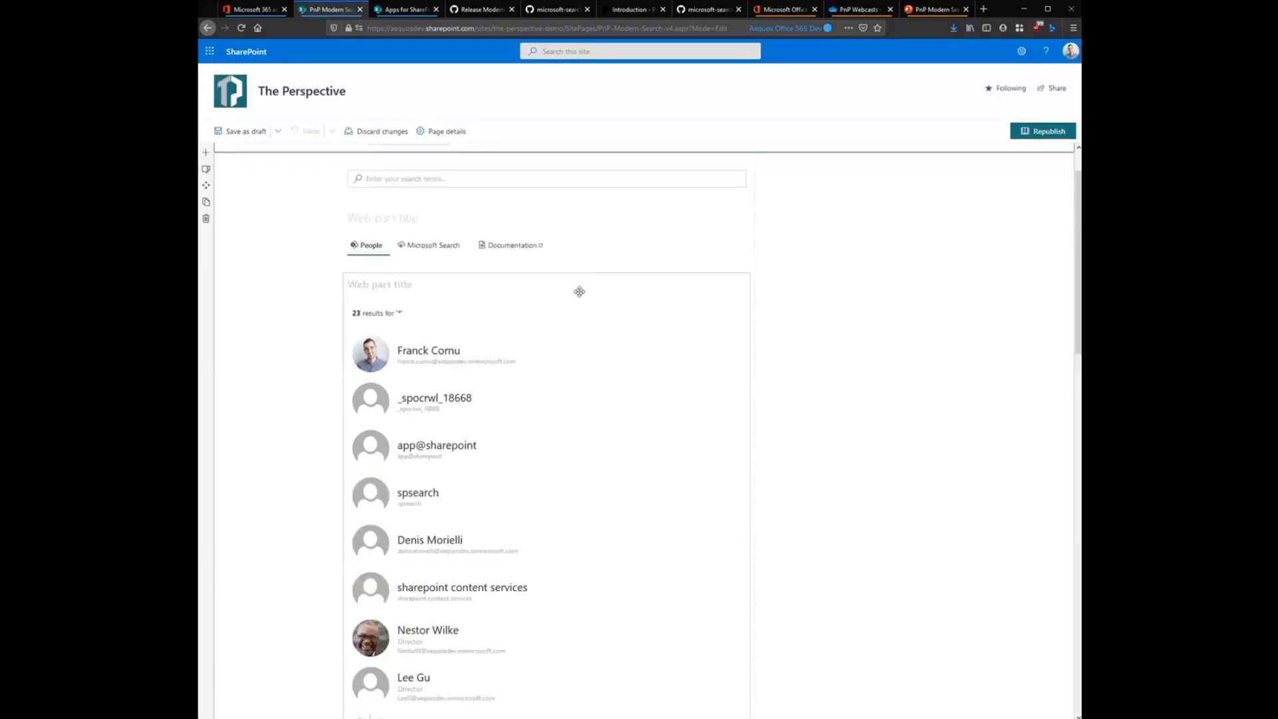
click(580, 292)
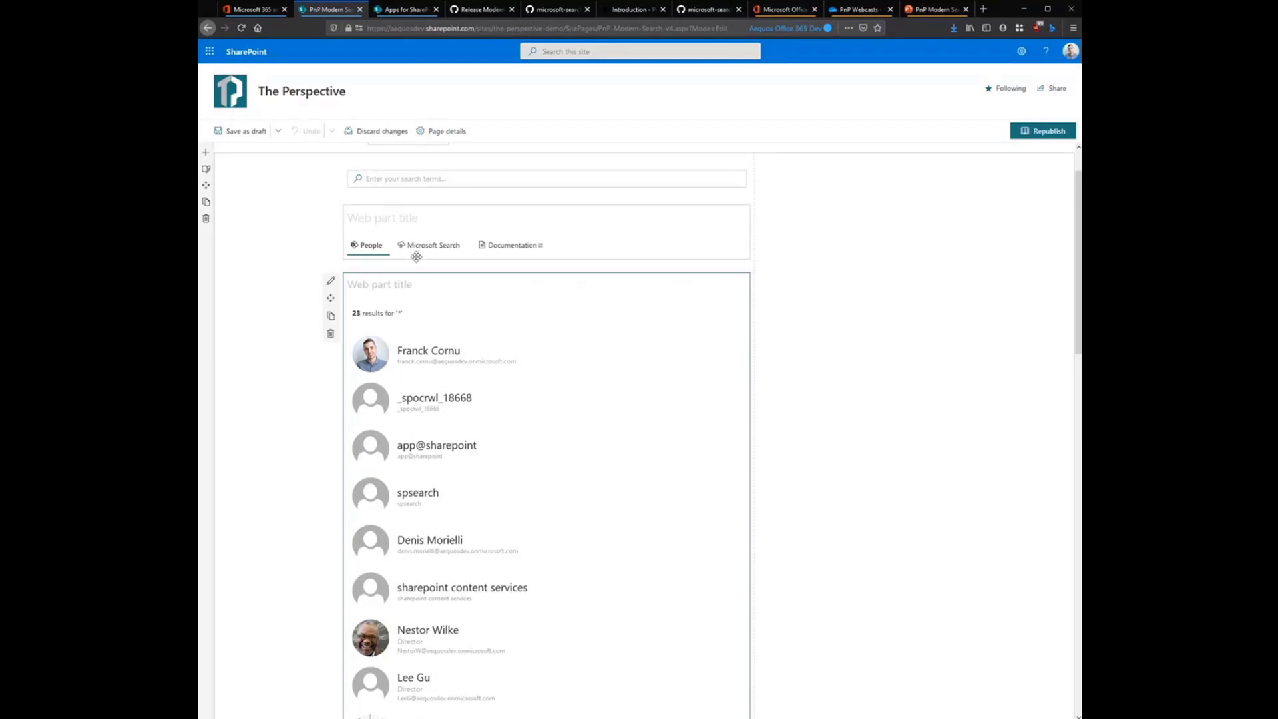
scroll(657, 445, down, 3)
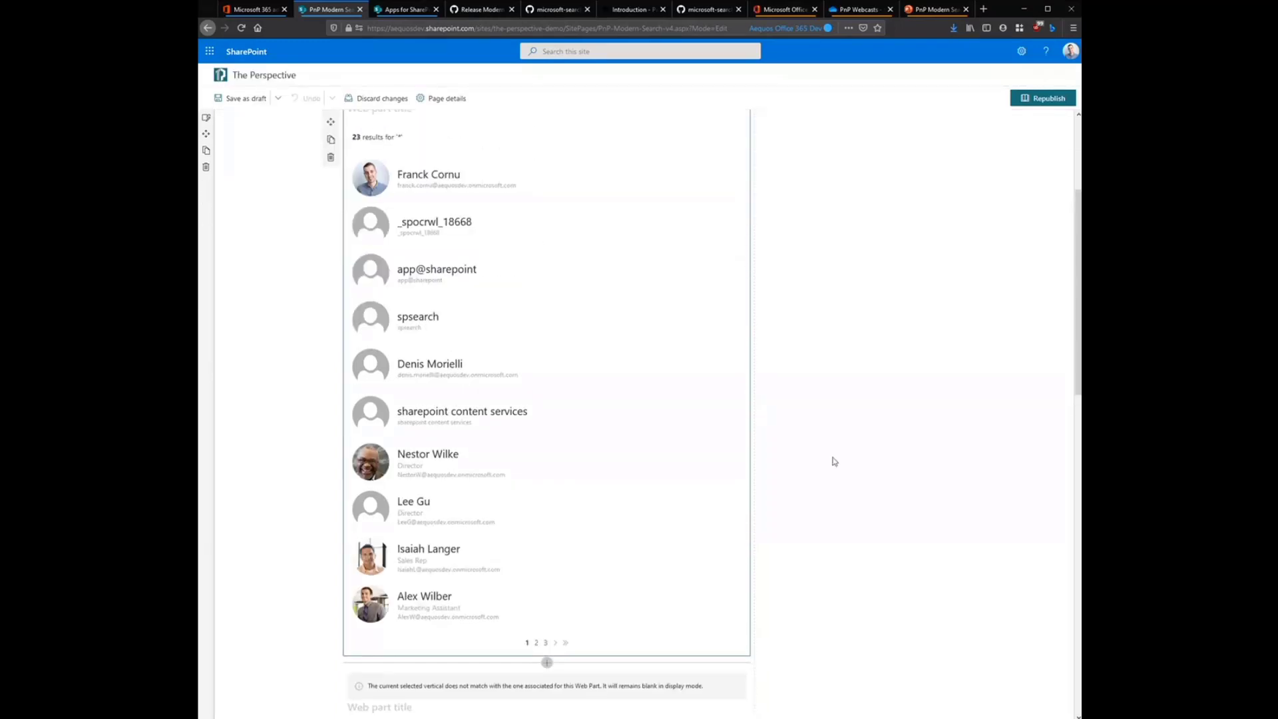
scroll(634, 502, up, 4)
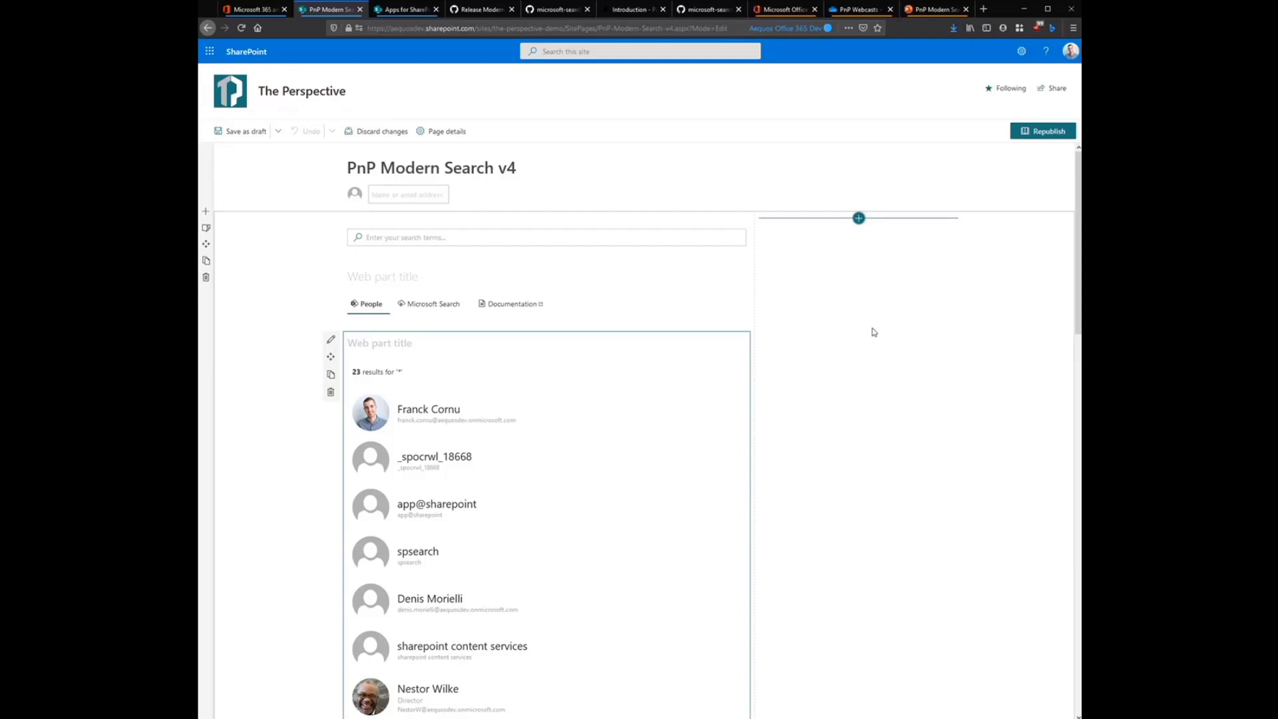
click(859, 218)
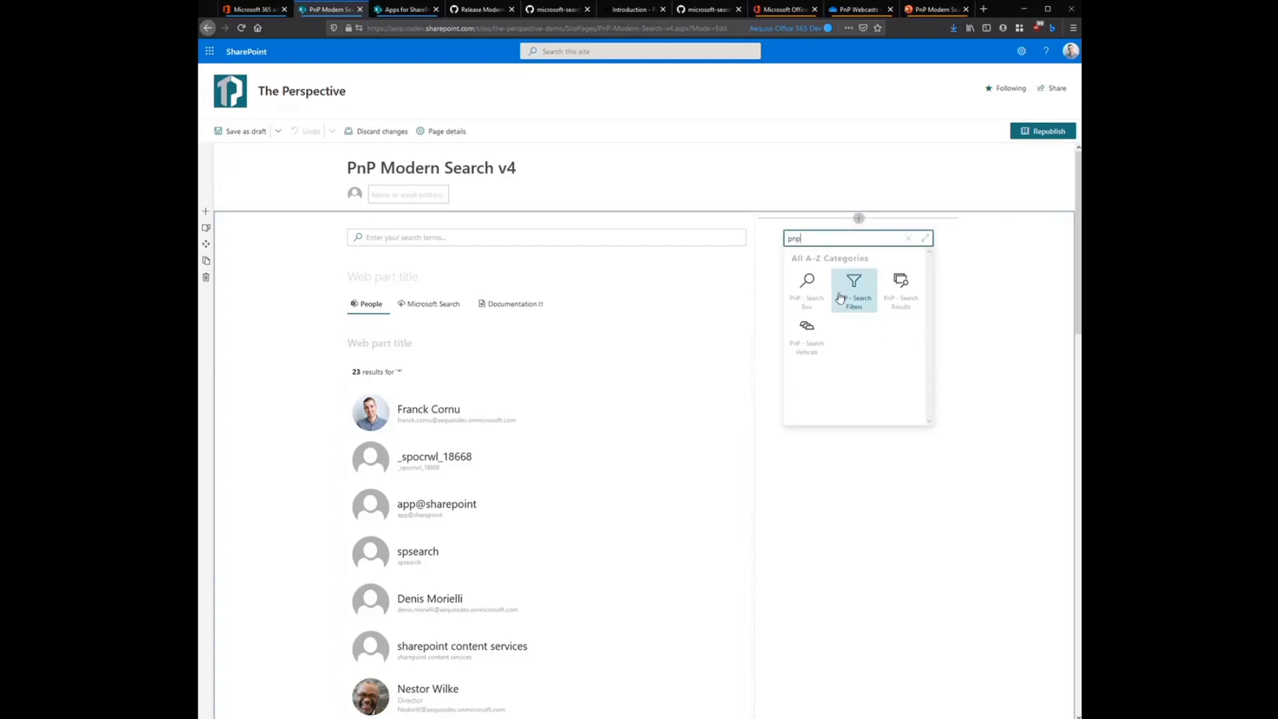
click(854, 288)
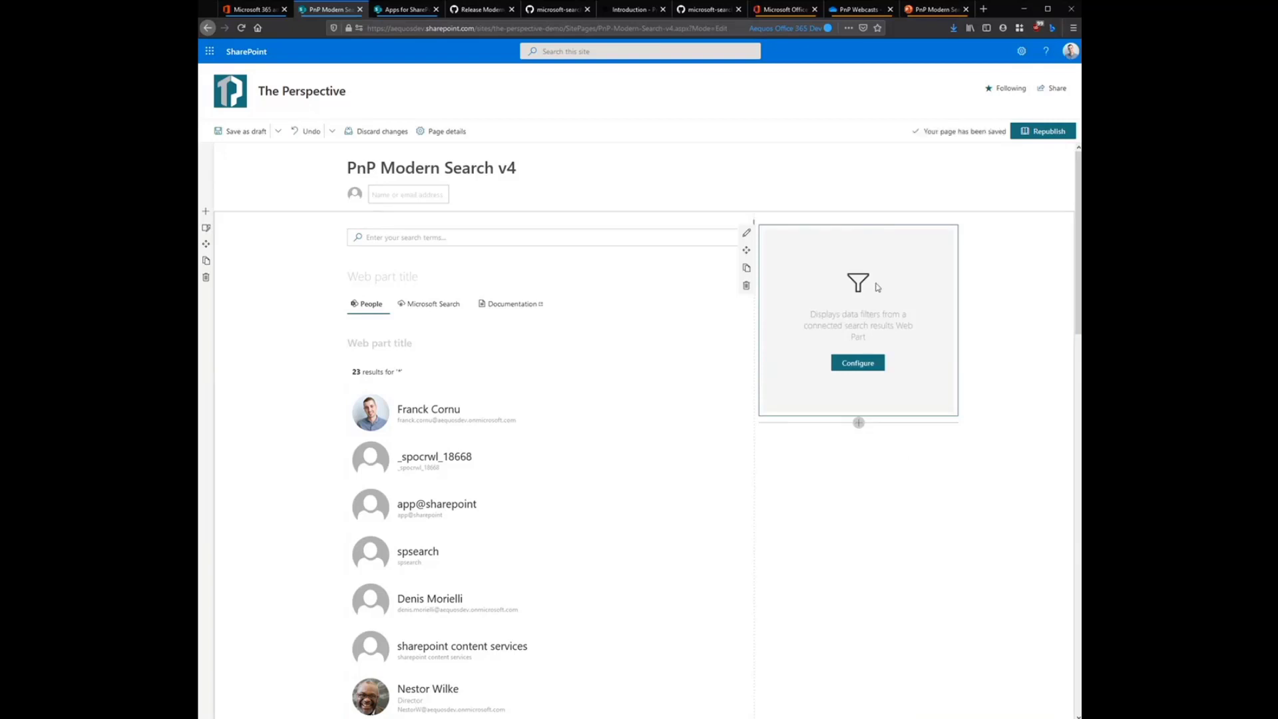
Step: Try to connect the Search Filters web part to both Search Results web parts
click(851, 363)
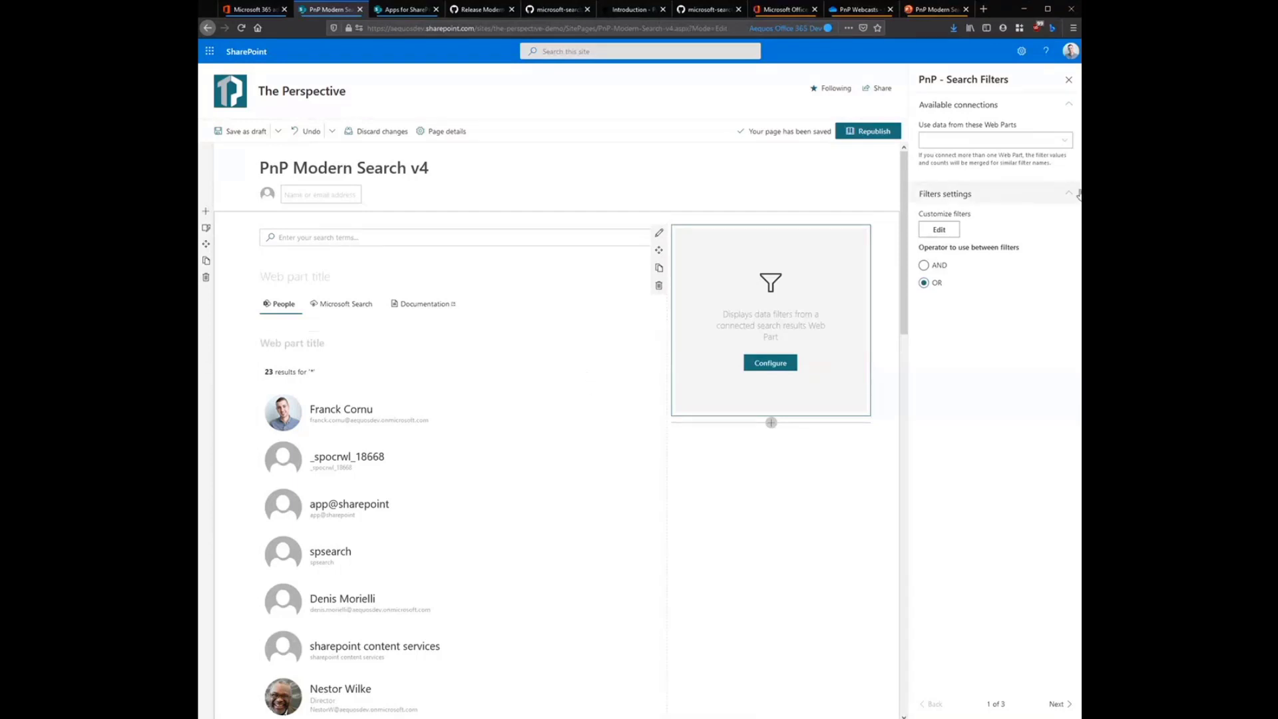
click(1038, 140)
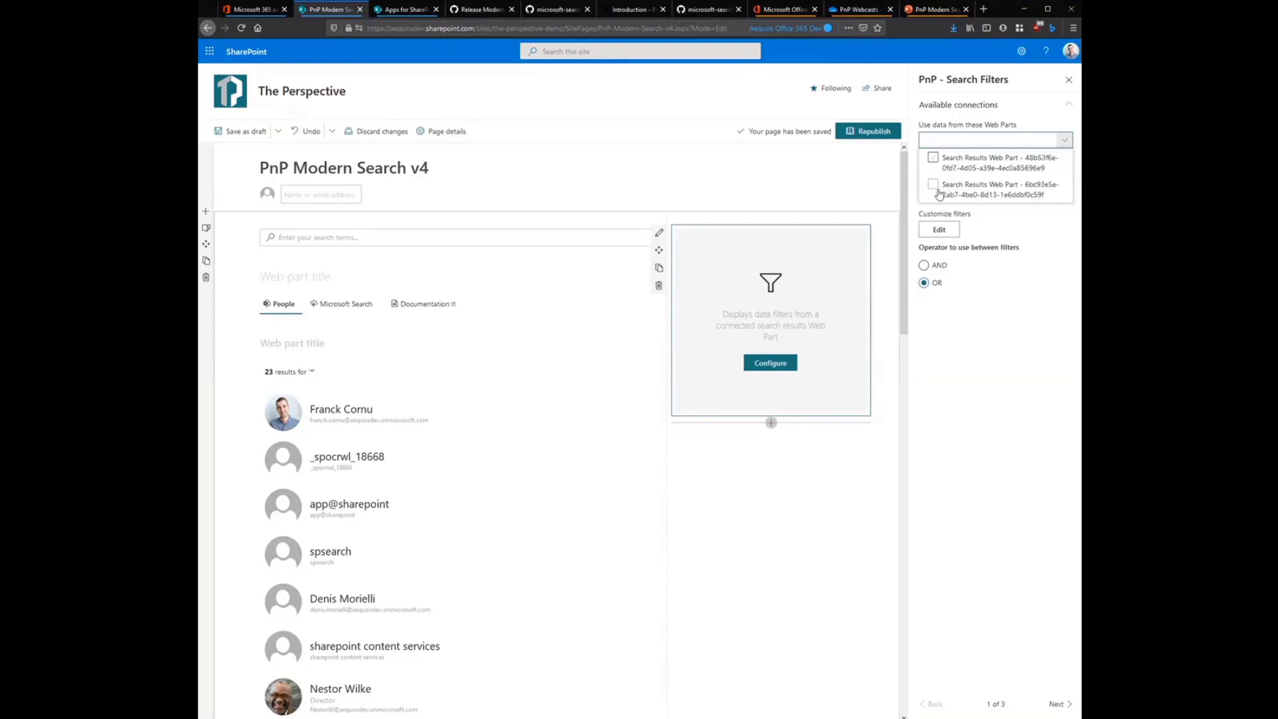
click(943, 167)
click(931, 190)
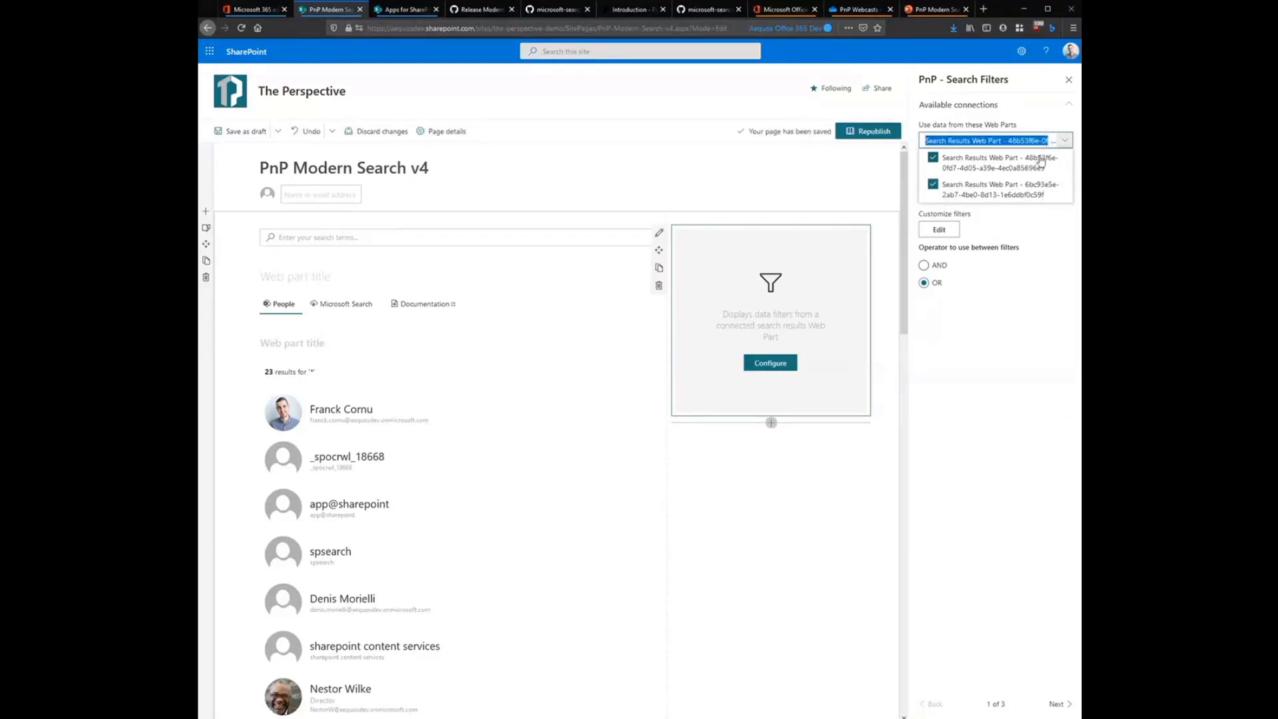
click(1001, 425)
Step: Look up the web part instance ID of the people results web part in its About information
click(490, 350)
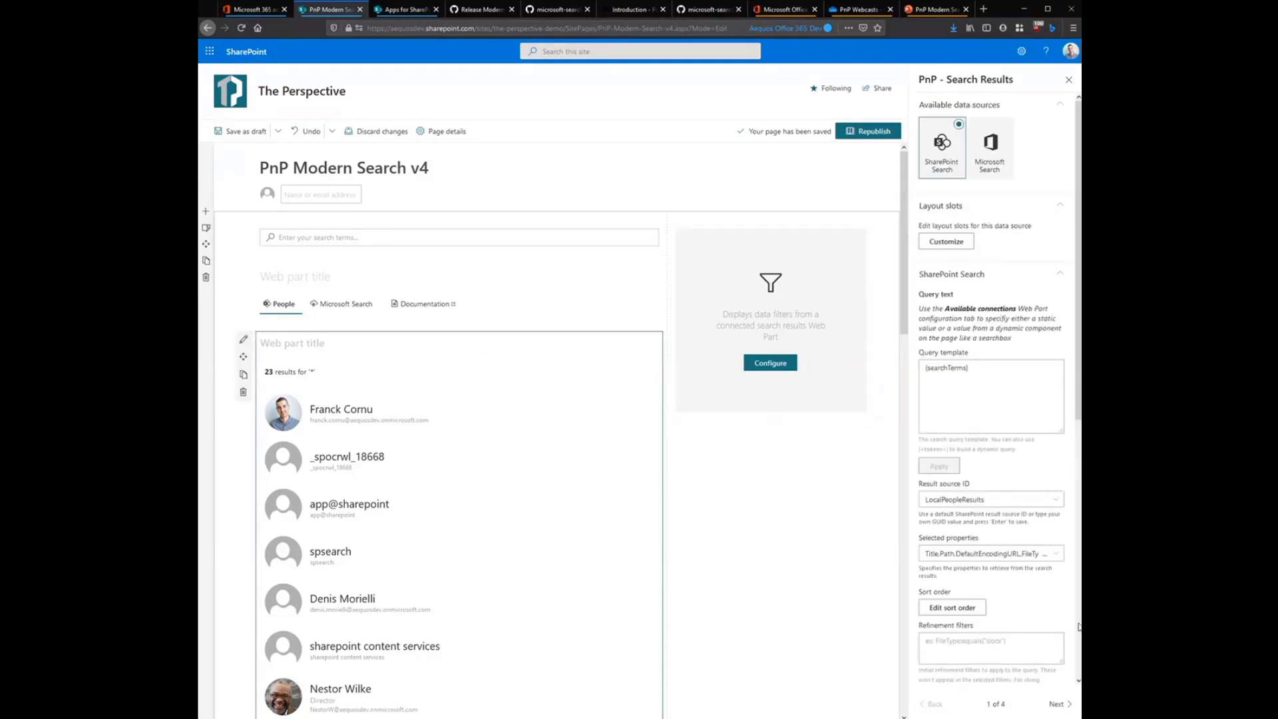
click(1058, 707)
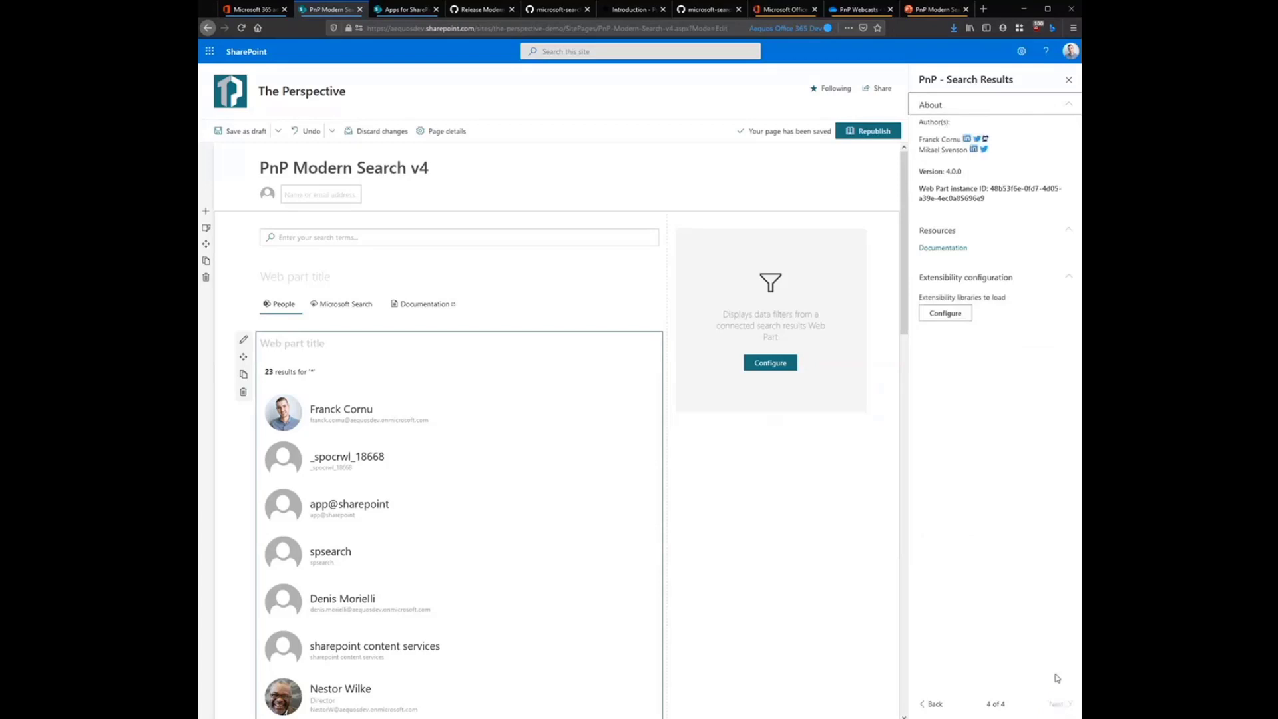
drag(992, 188, 1001, 206)
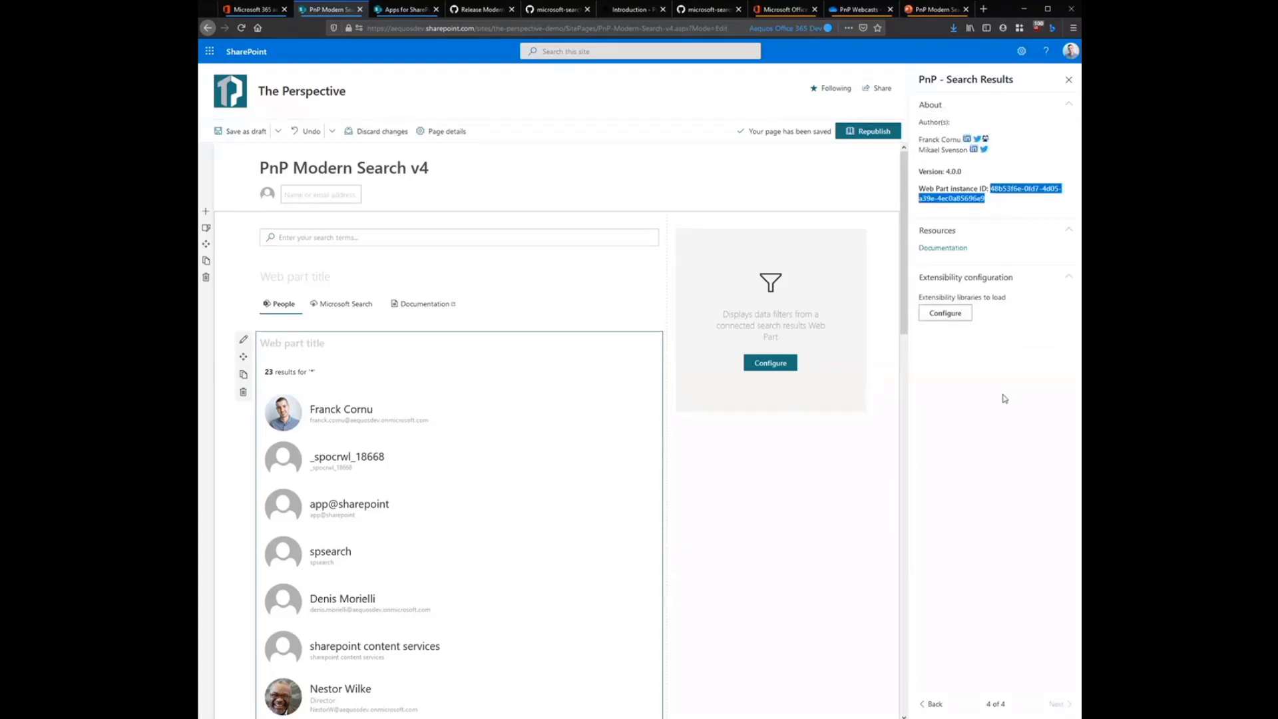
Step: Set the Search Filters web part to use data from both Search Results web parts
click(808, 280)
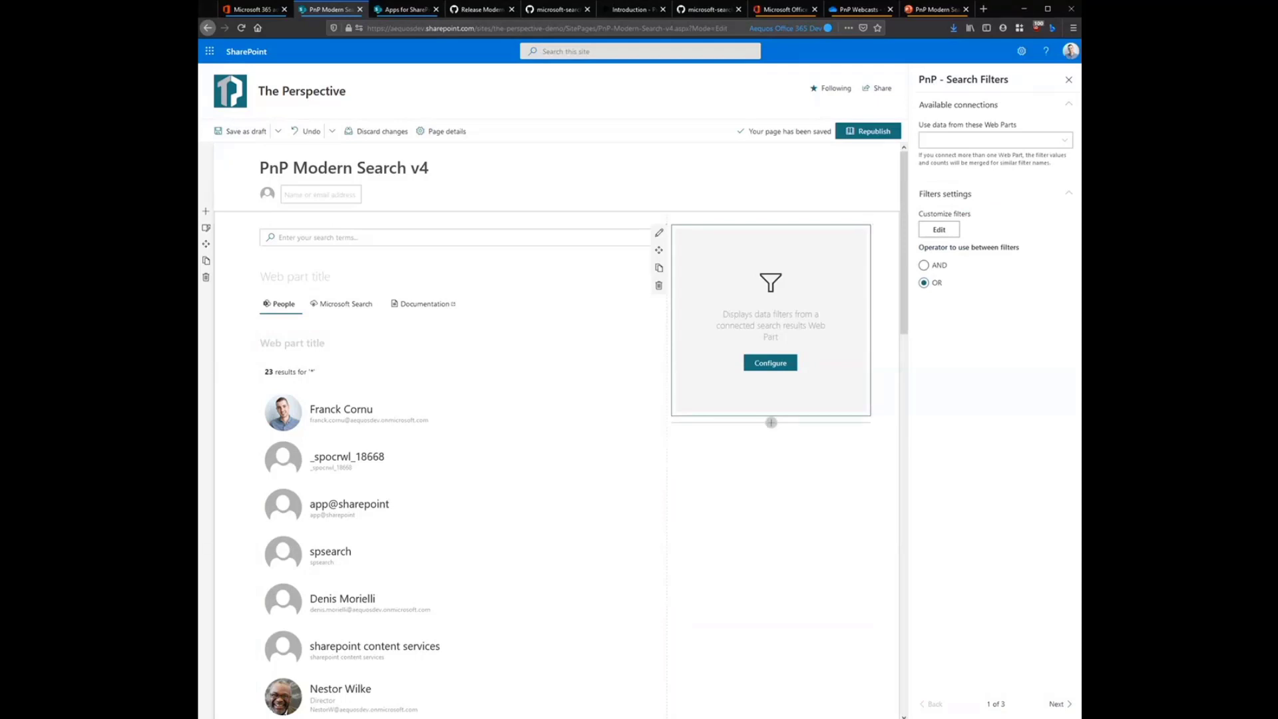
click(1064, 139)
click(933, 157)
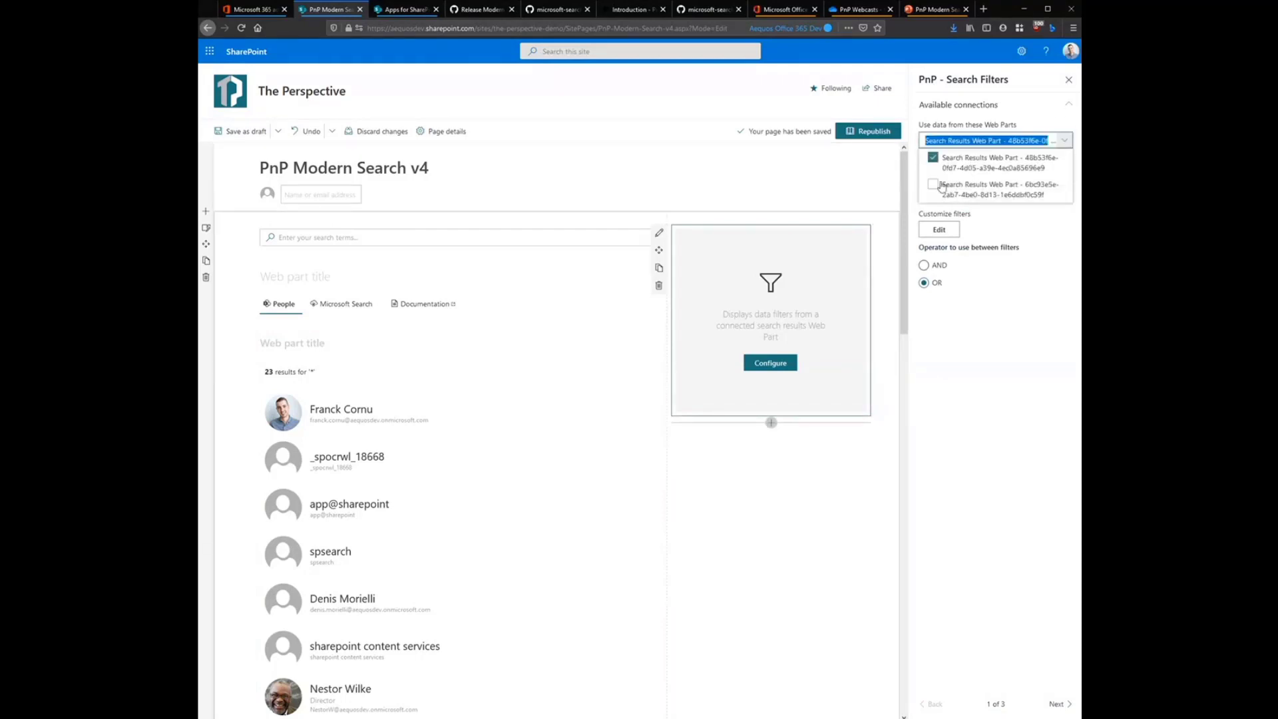
click(933, 184)
click(993, 371)
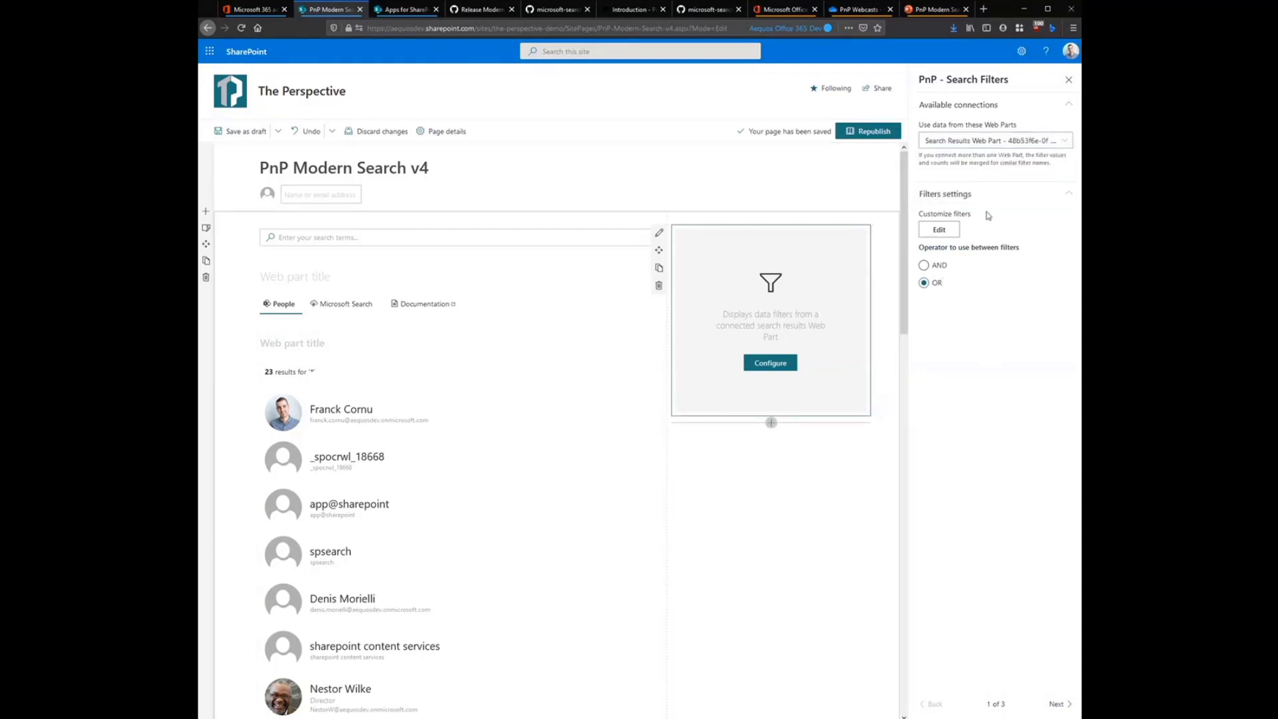
Step: Add a FileType filter with the Check box template, expanded by default, to the Search Filters web part and save it
click(940, 229)
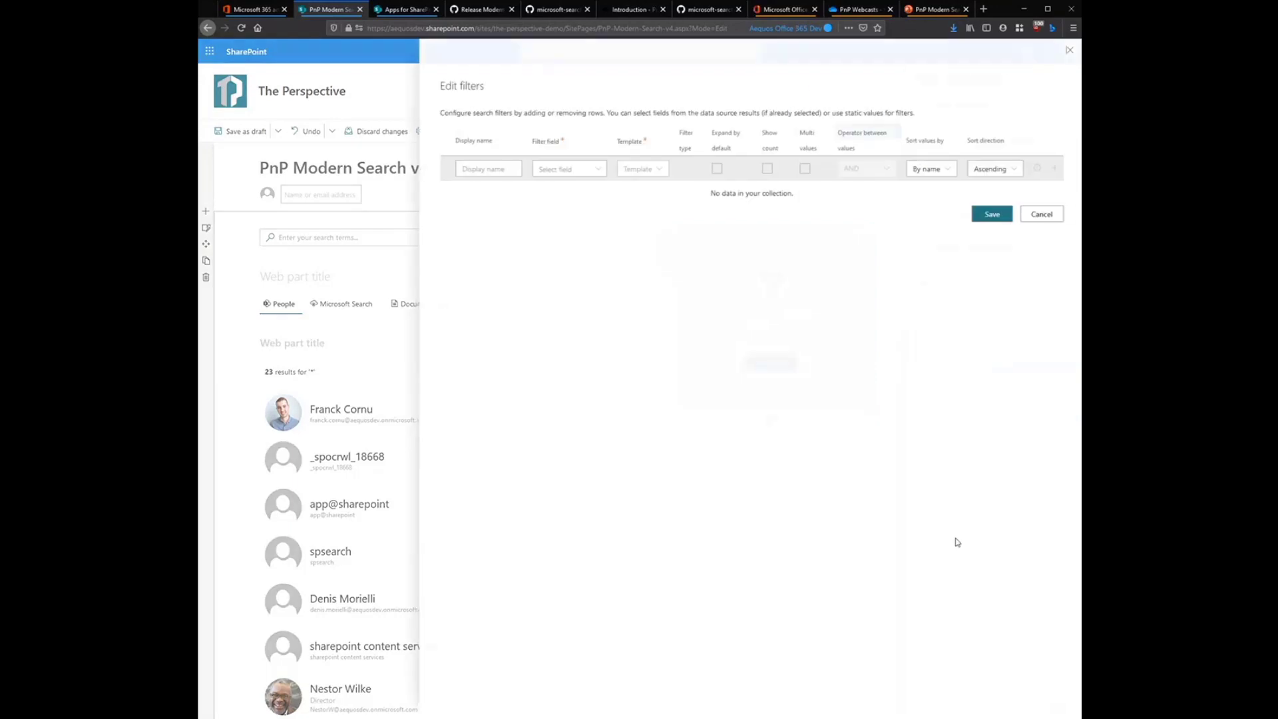
click(593, 170)
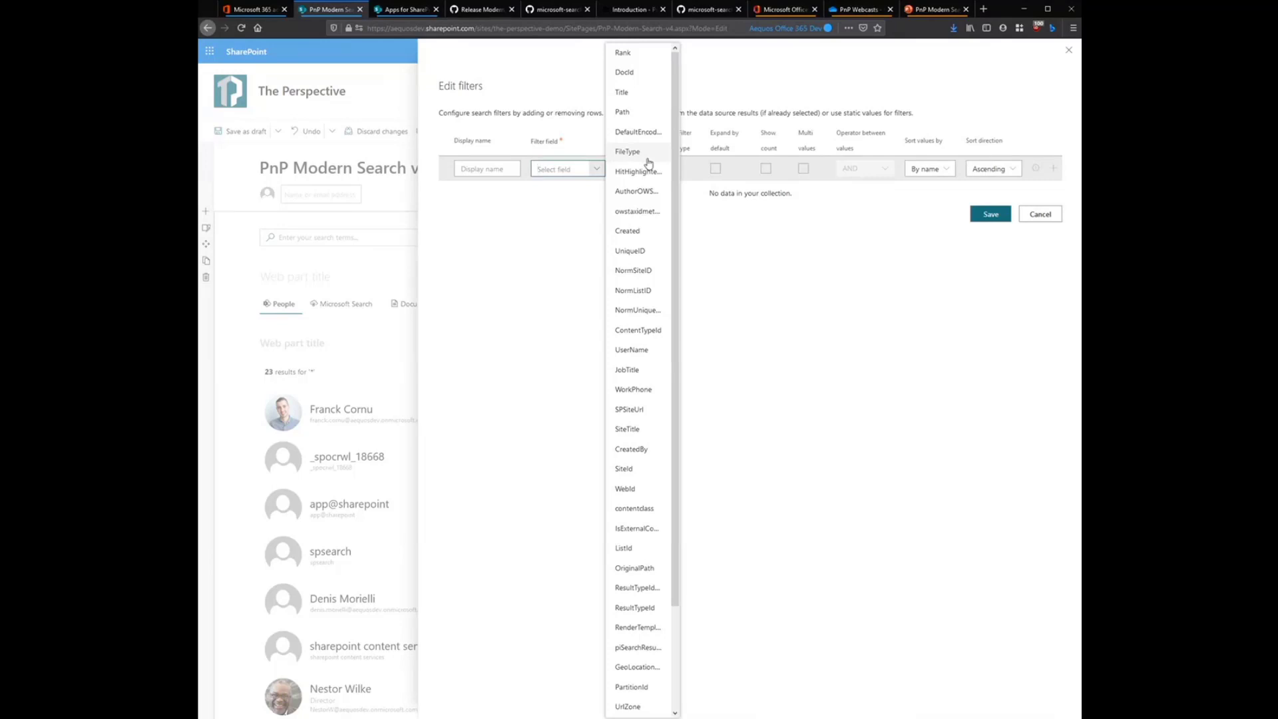
scroll(656, 172, down, 1)
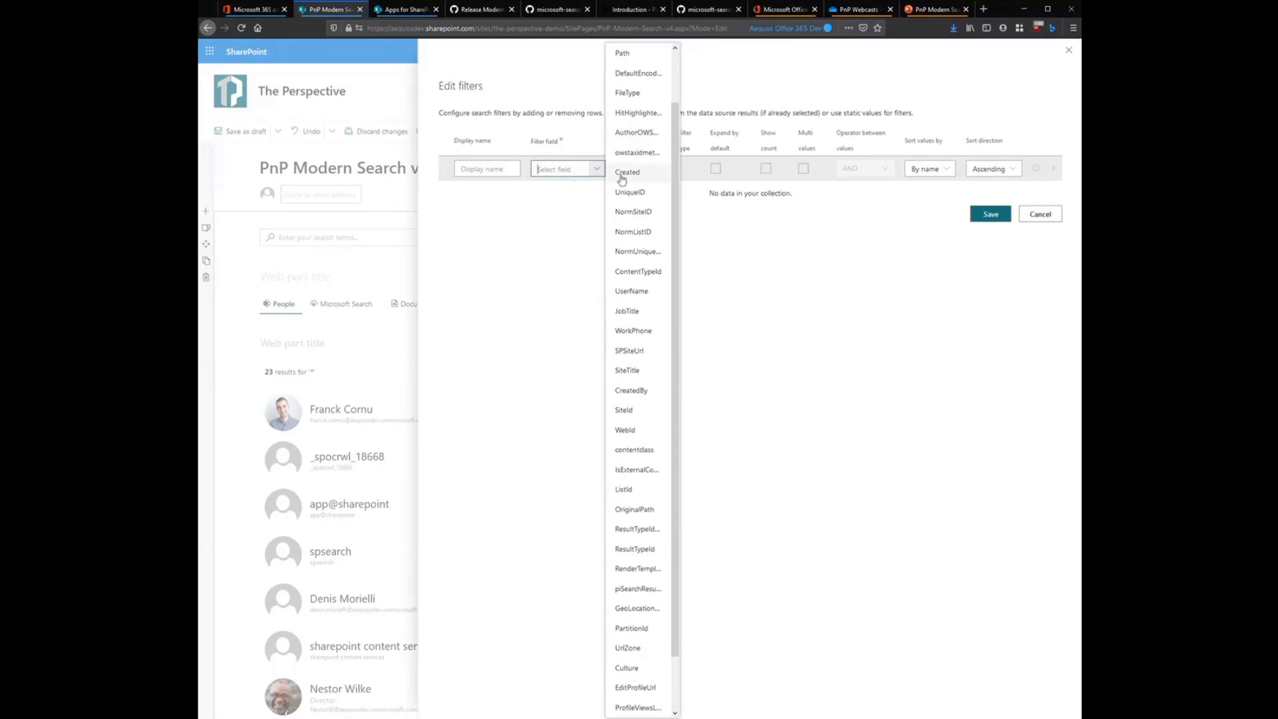
scroll(663, 505, down, 1)
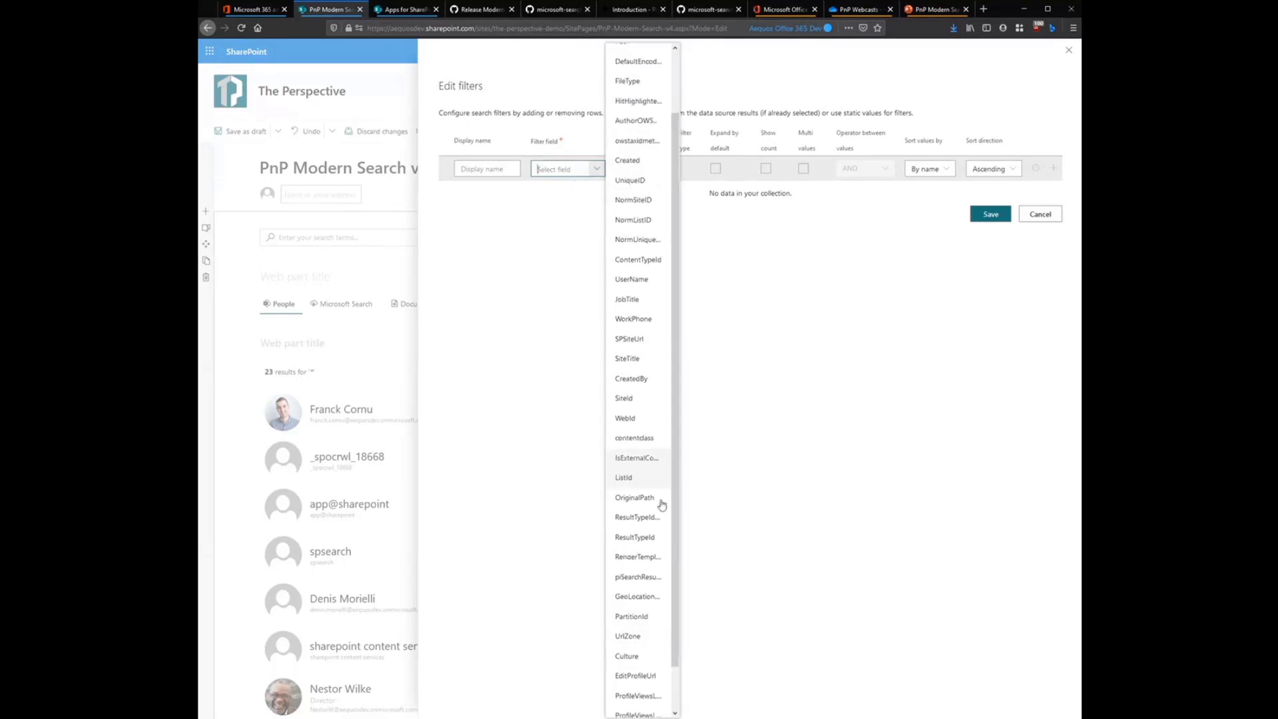
scroll(652, 266, up, 2)
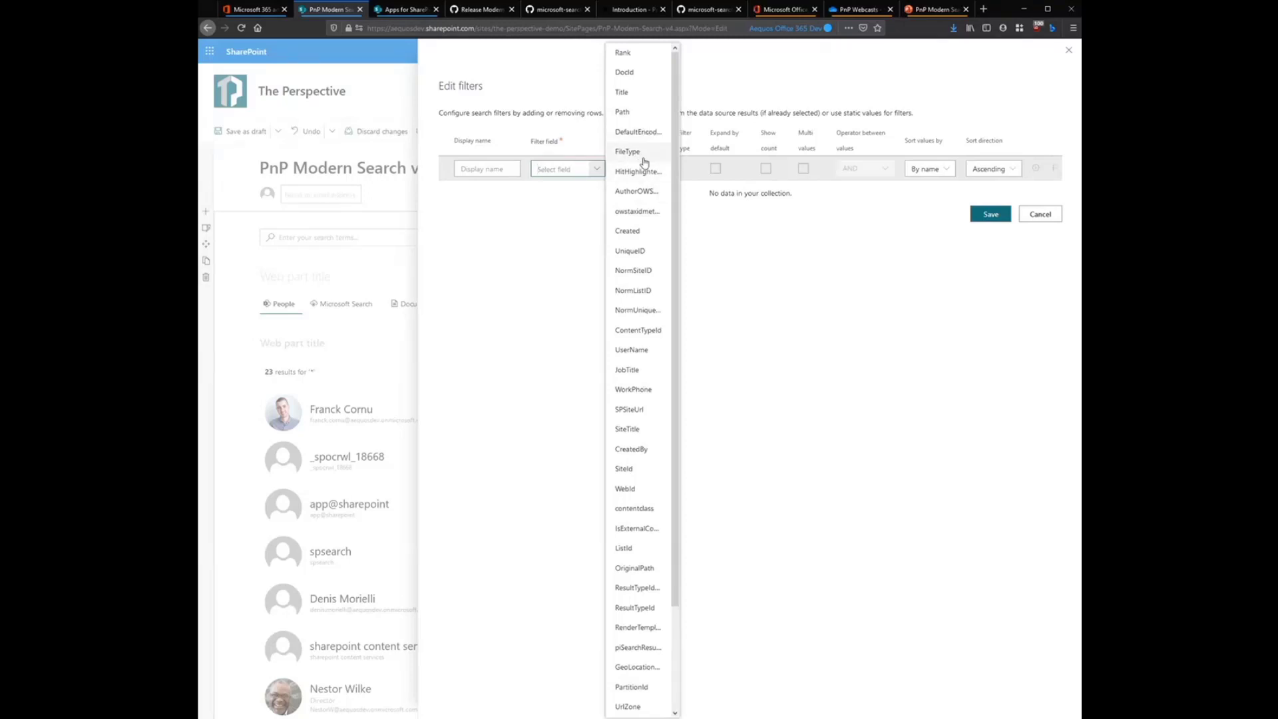
click(645, 152)
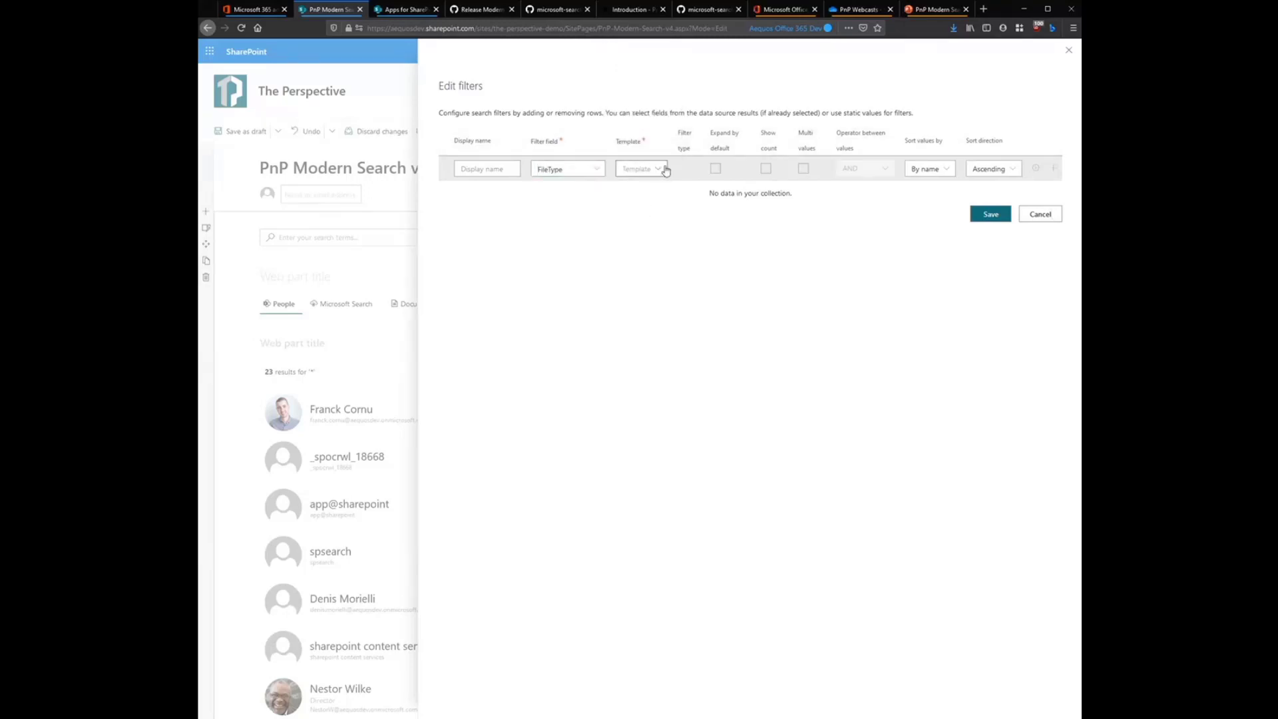
click(665, 171)
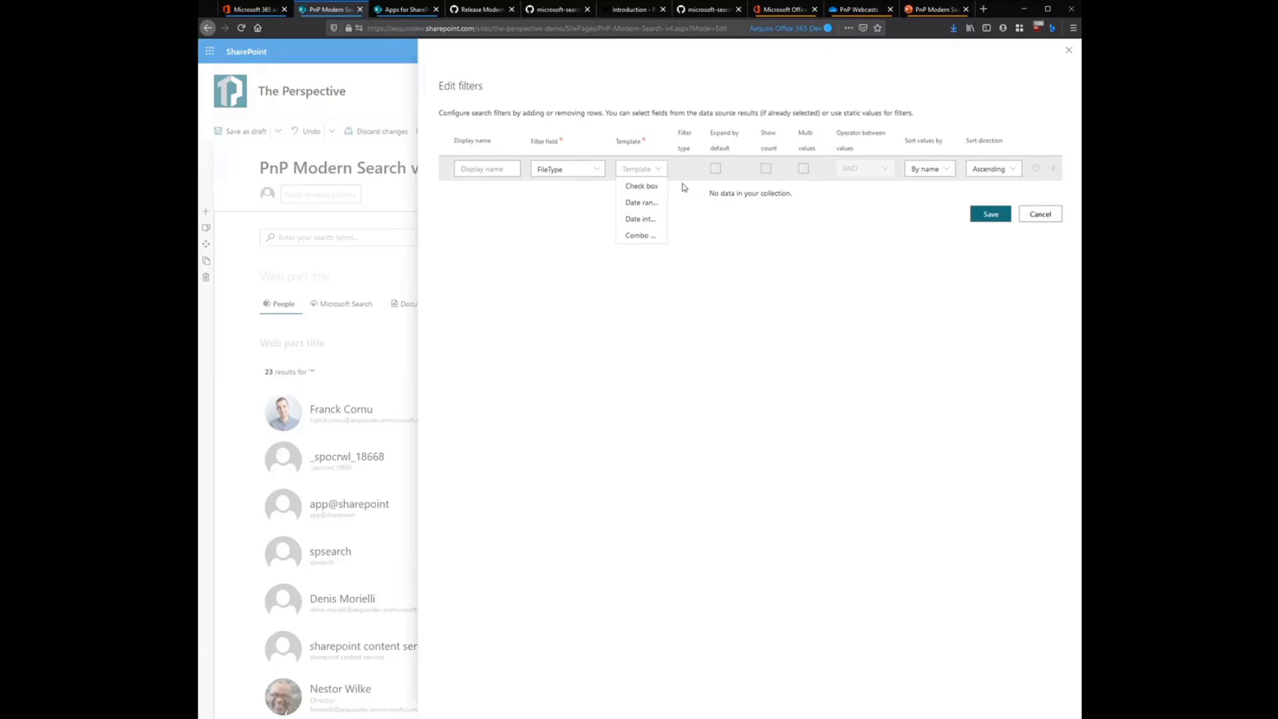
click(643, 186)
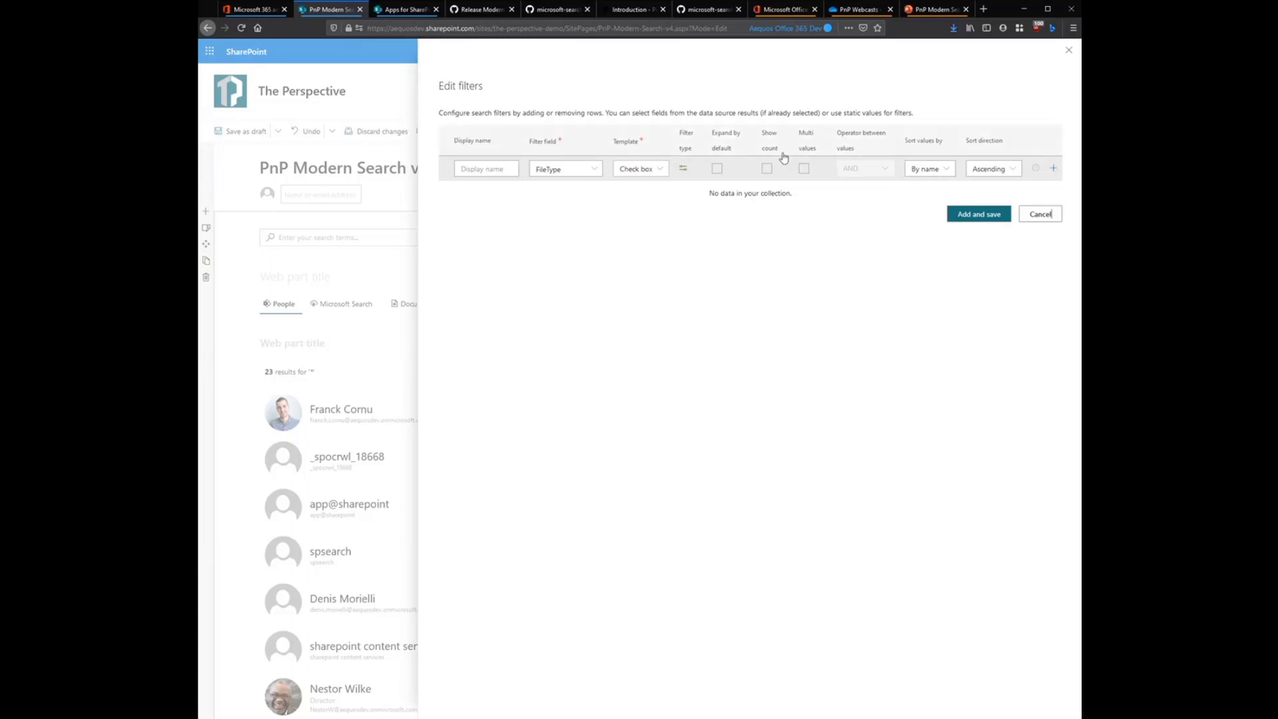
click(717, 169)
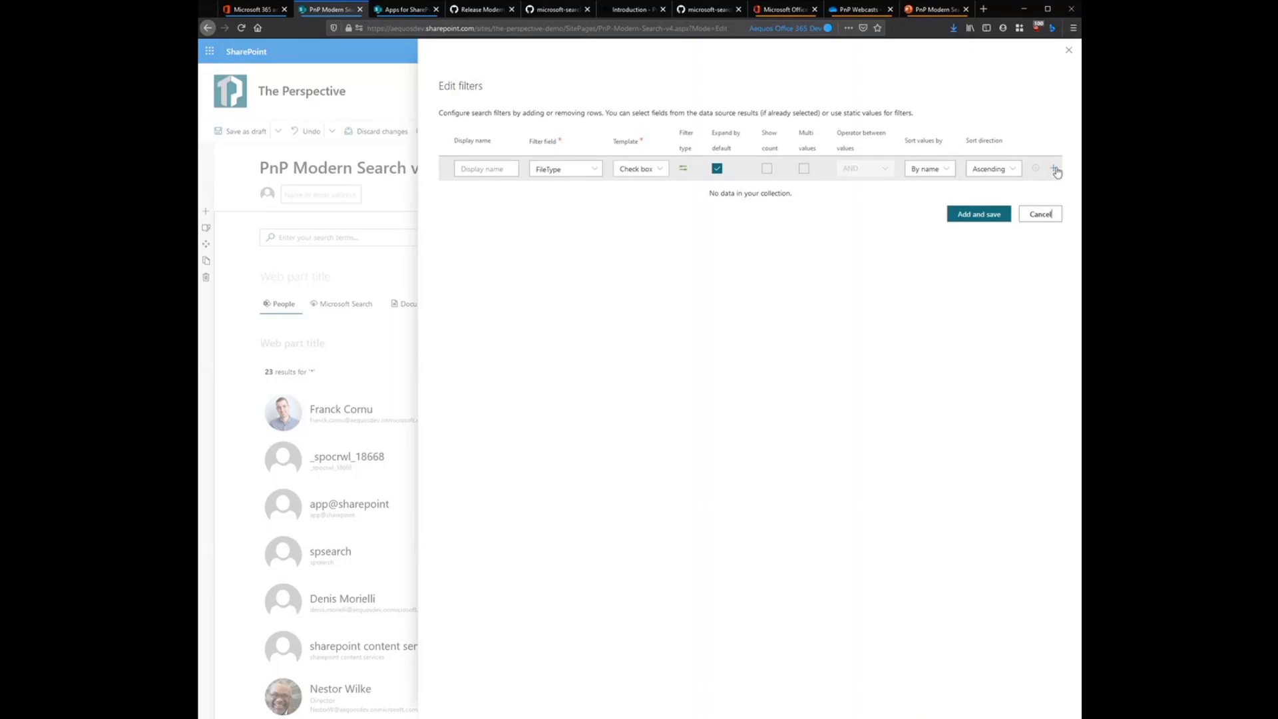
click(956, 215)
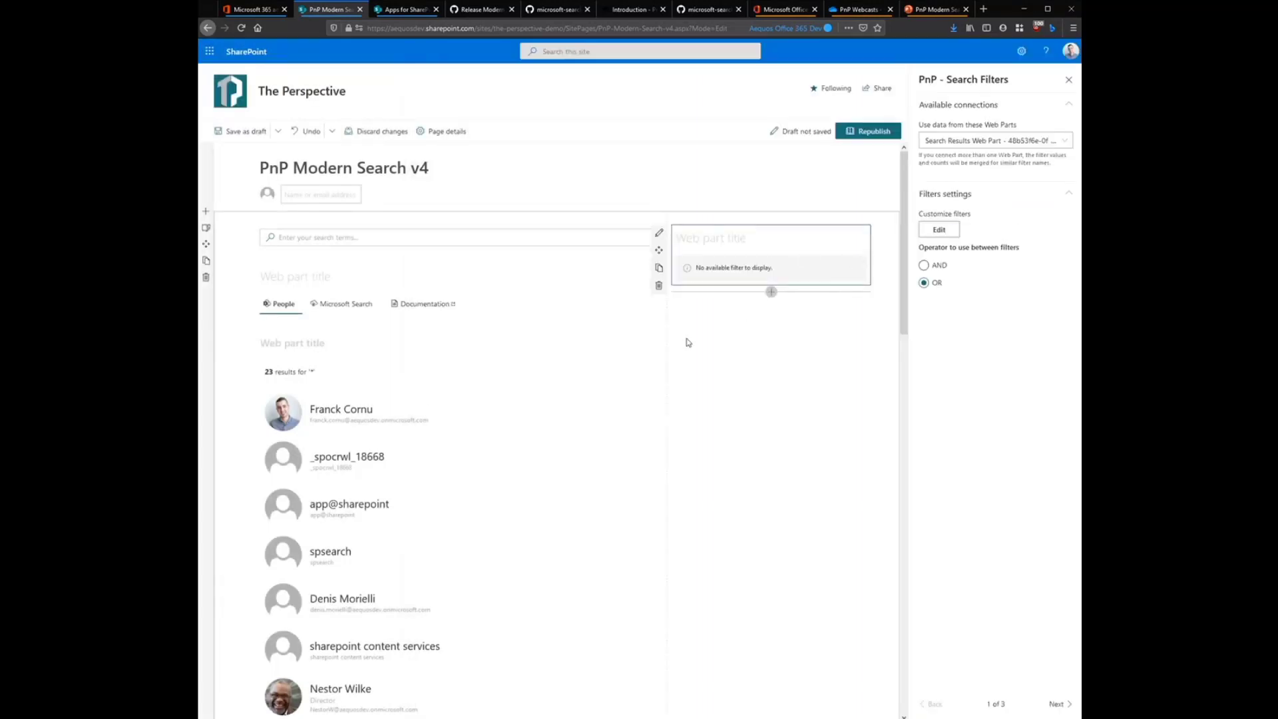
Step: Connect the people Search Results web part to the Search Filters web part
click(504, 369)
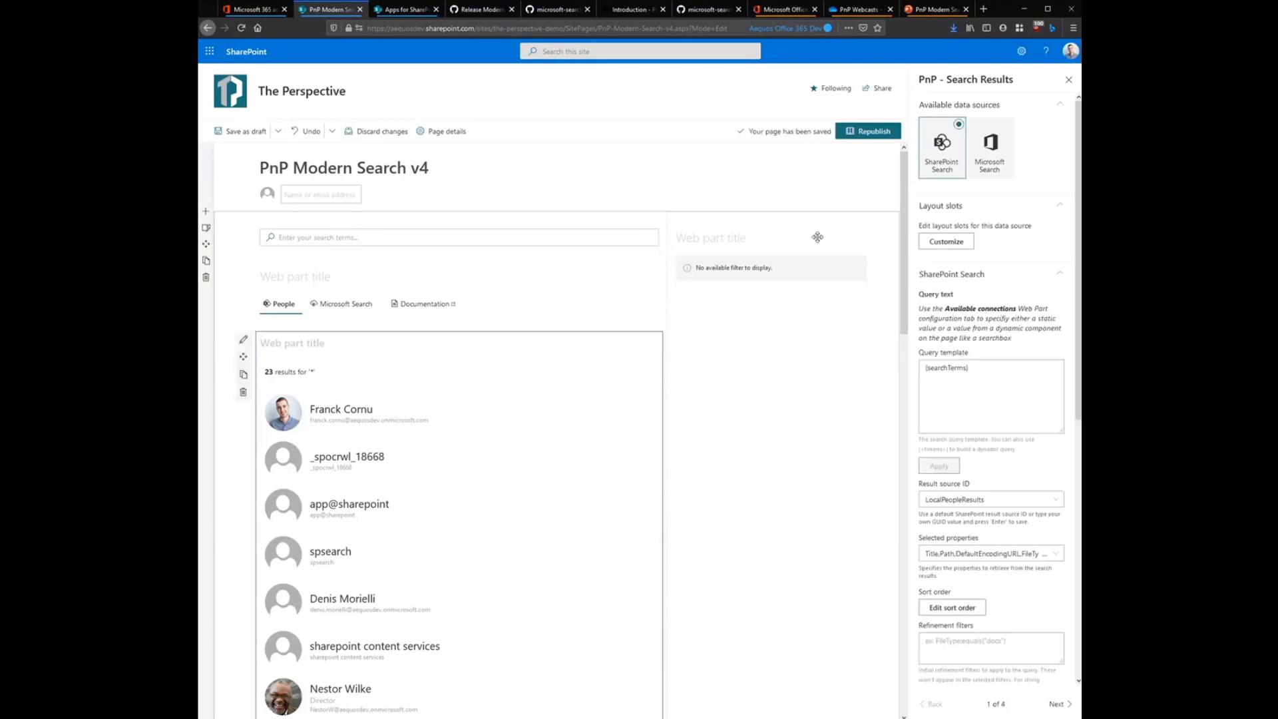
click(767, 258)
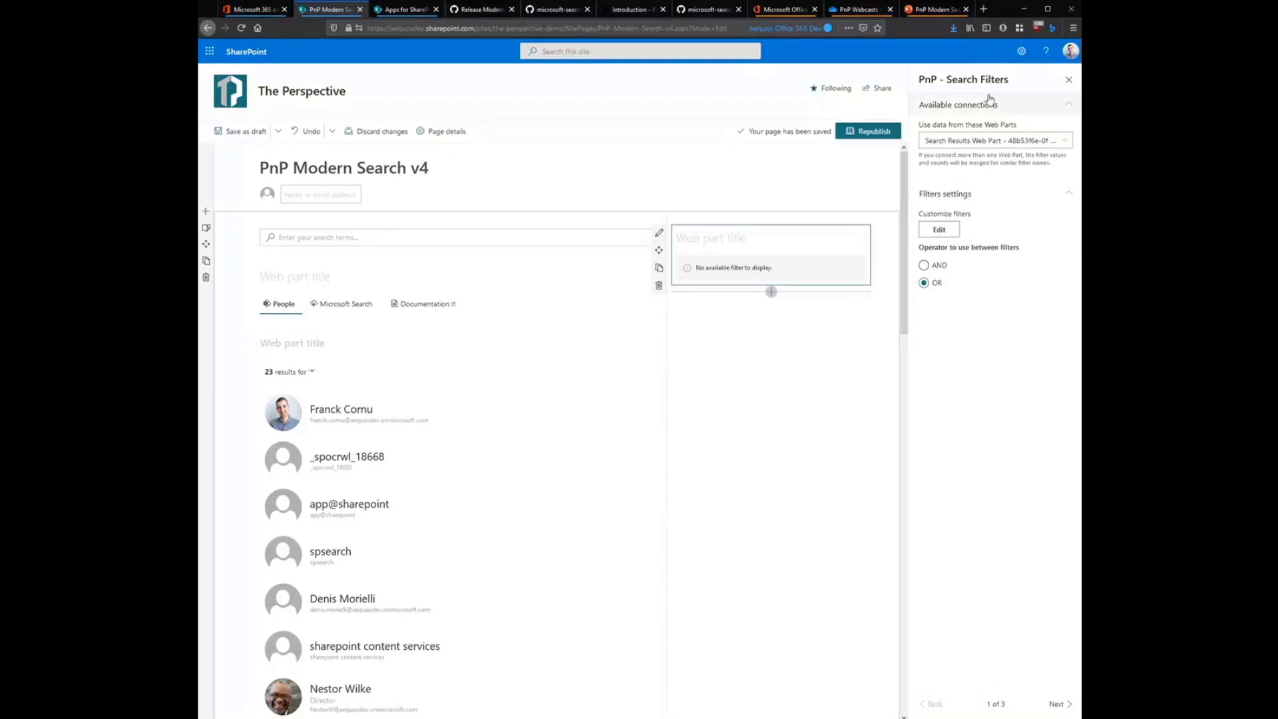
click(574, 422)
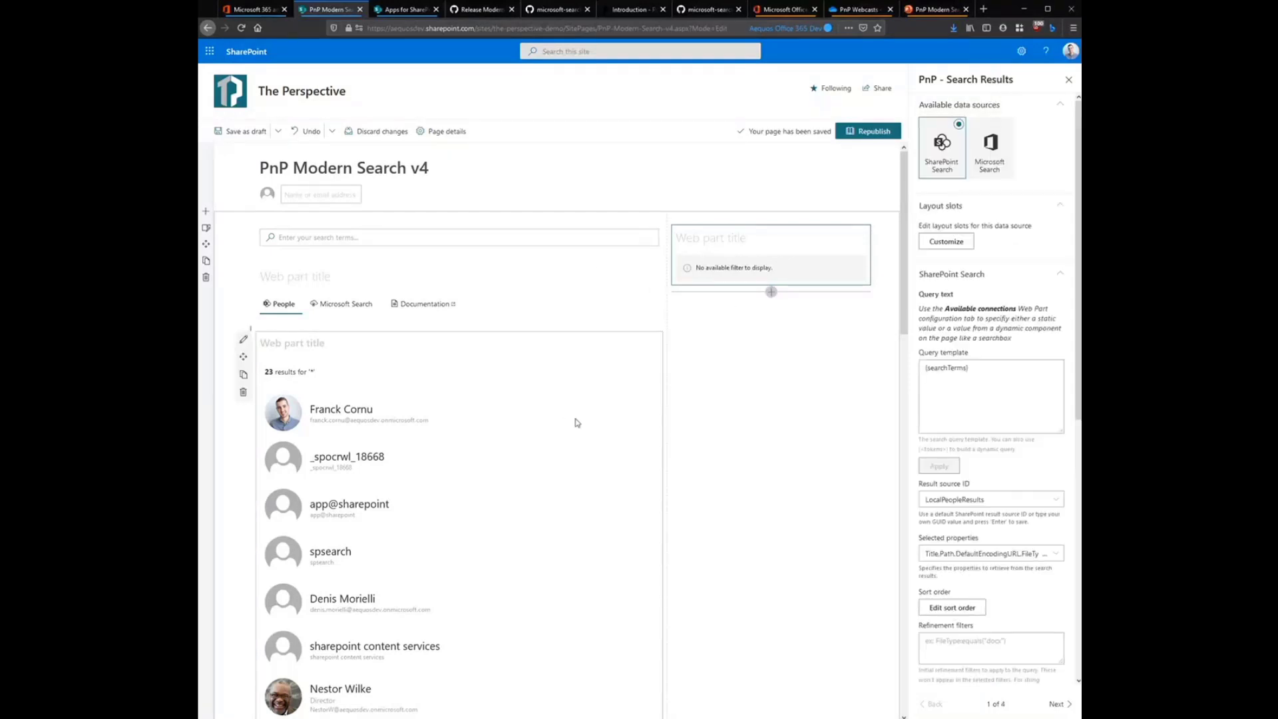
click(1059, 704)
click(1060, 705)
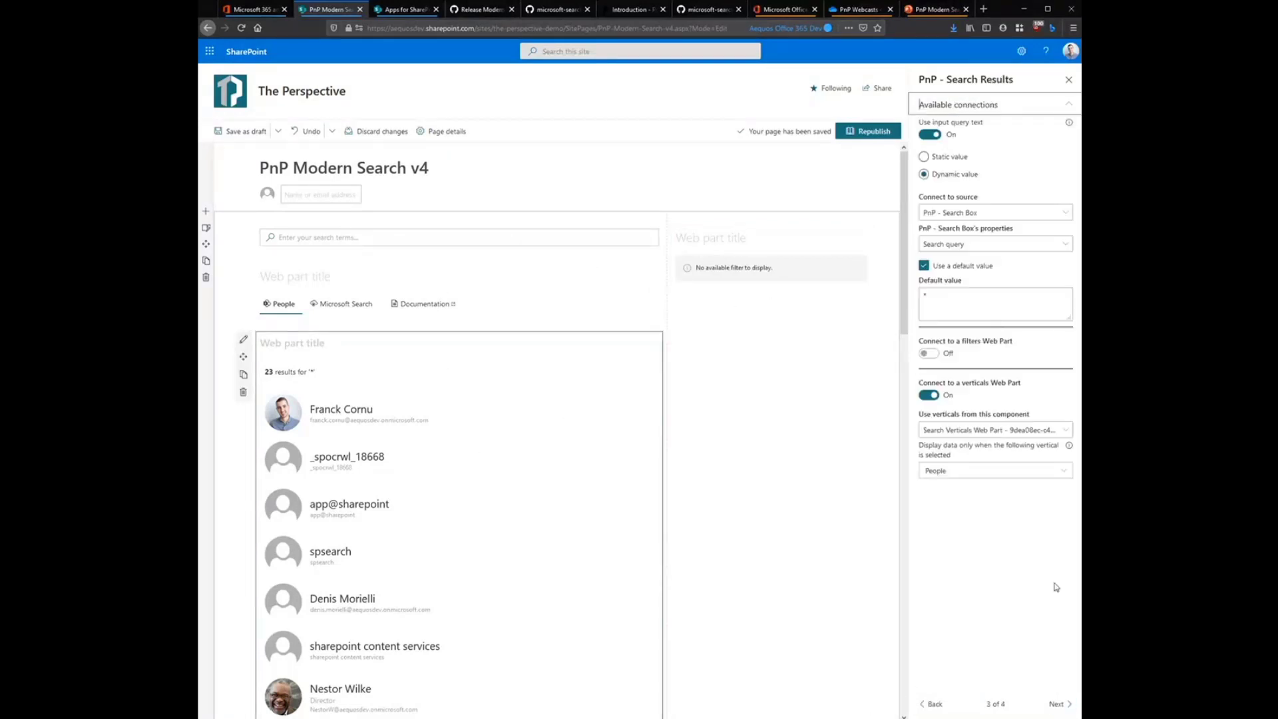
click(929, 353)
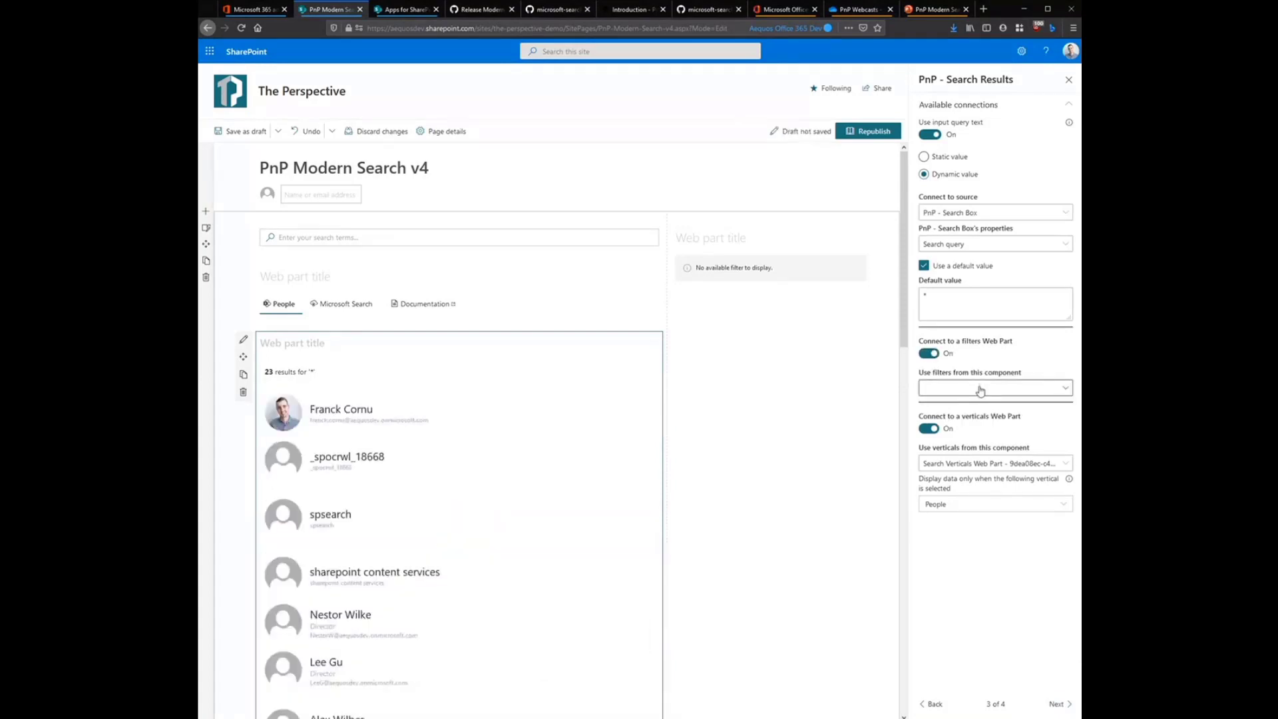
click(980, 391)
click(996, 405)
Step: Connect the Search Results web part assigned to the Microsoft Search vertical to the Search Filters web part
scroll(510, 485, down, 1)
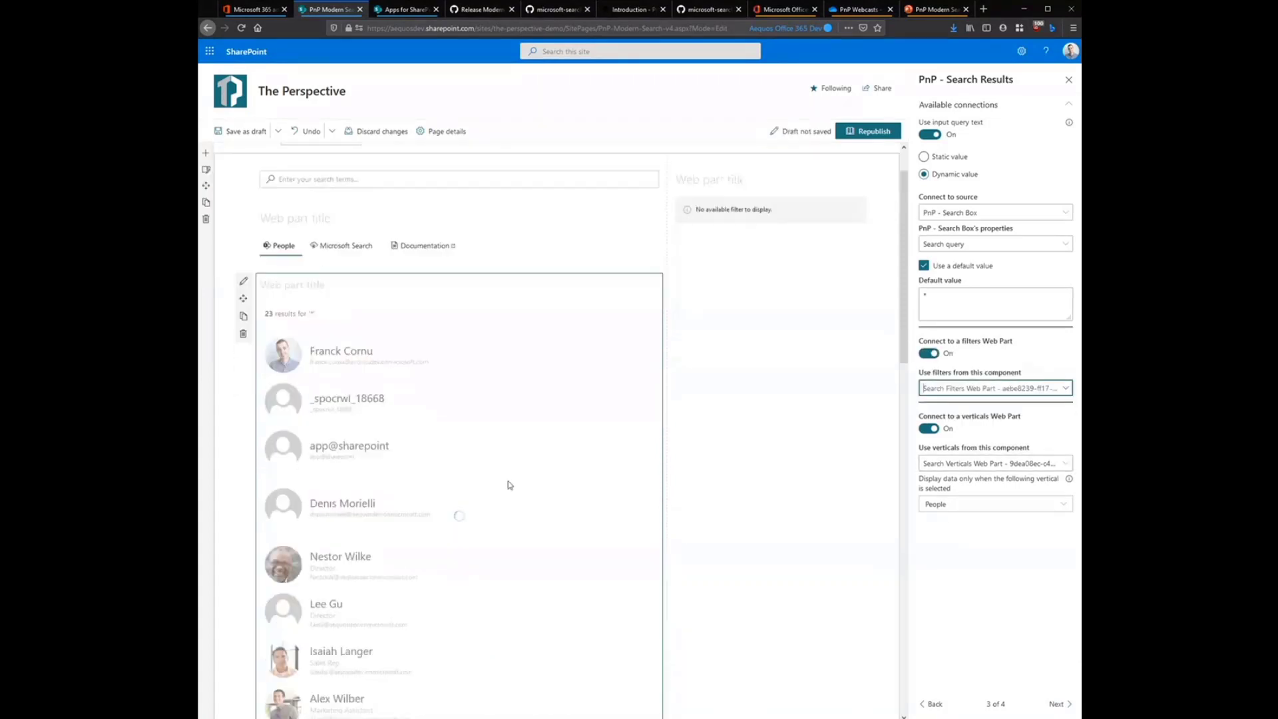
scroll(510, 485, down, 5)
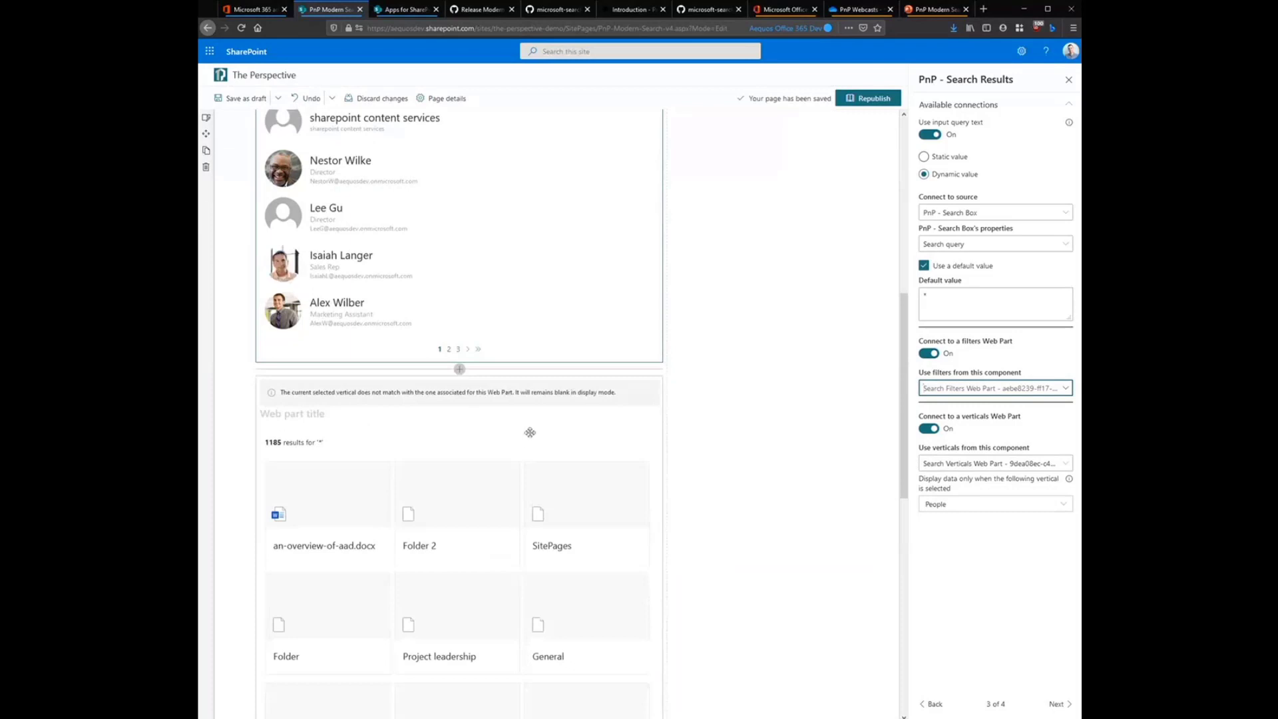
click(530, 432)
click(1057, 704)
click(1058, 704)
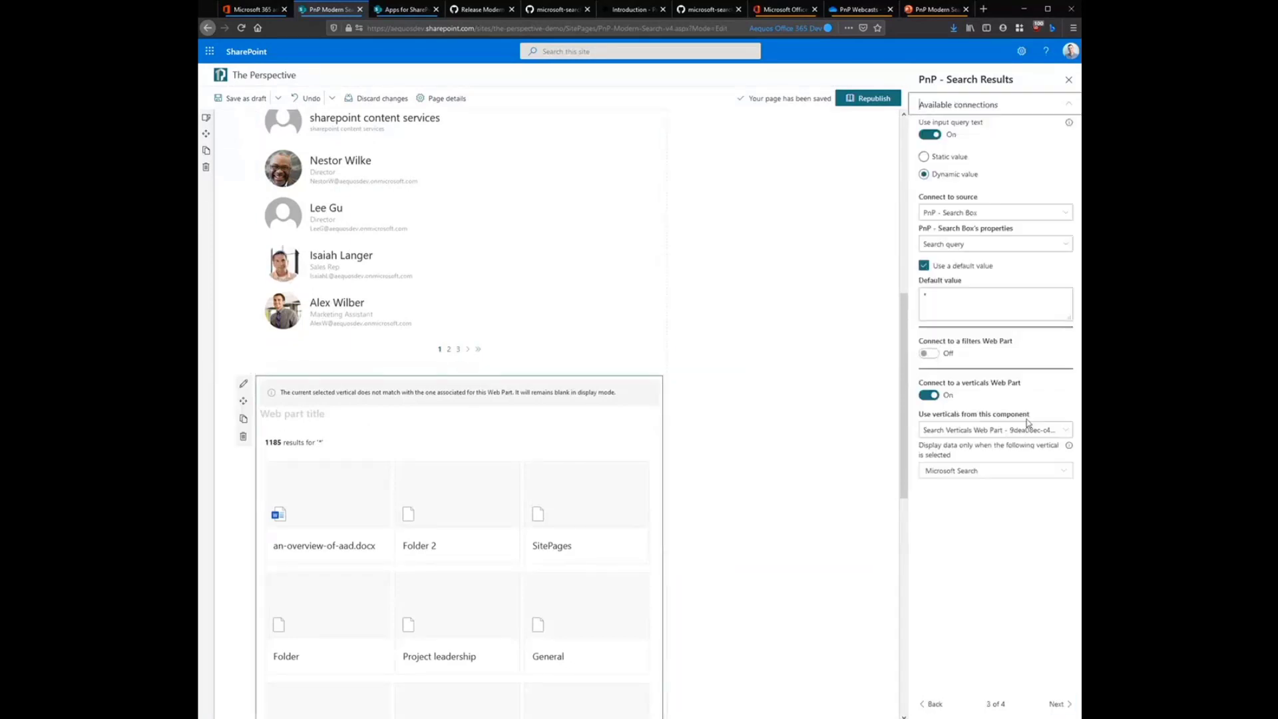
click(929, 354)
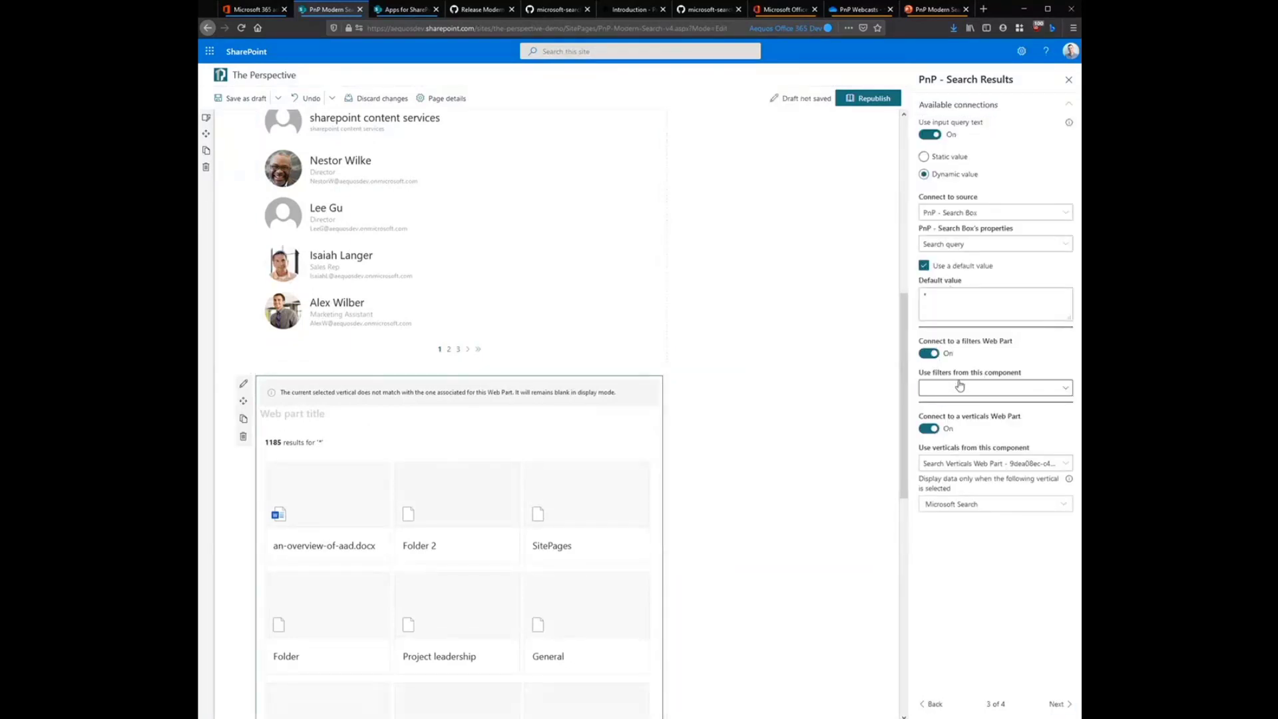
click(959, 387)
click(961, 407)
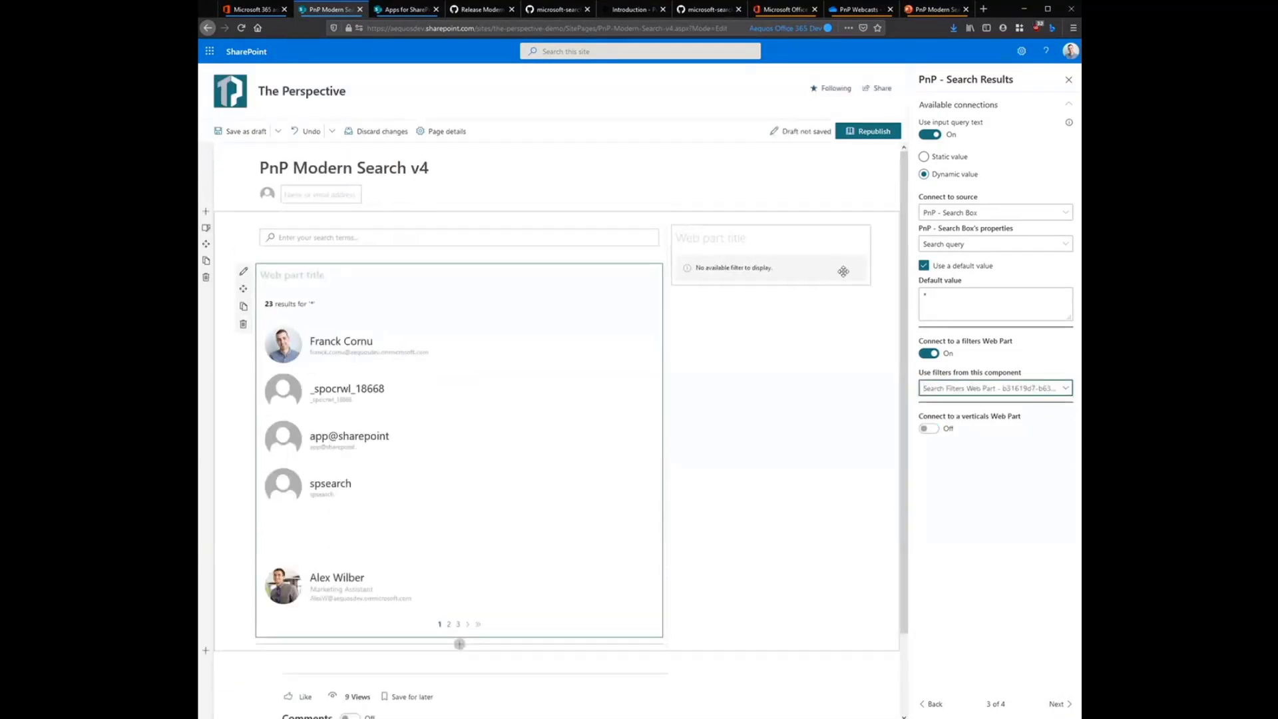
Step: Review the filter configuration of the Search Filters web part and leave it without saving
click(820, 268)
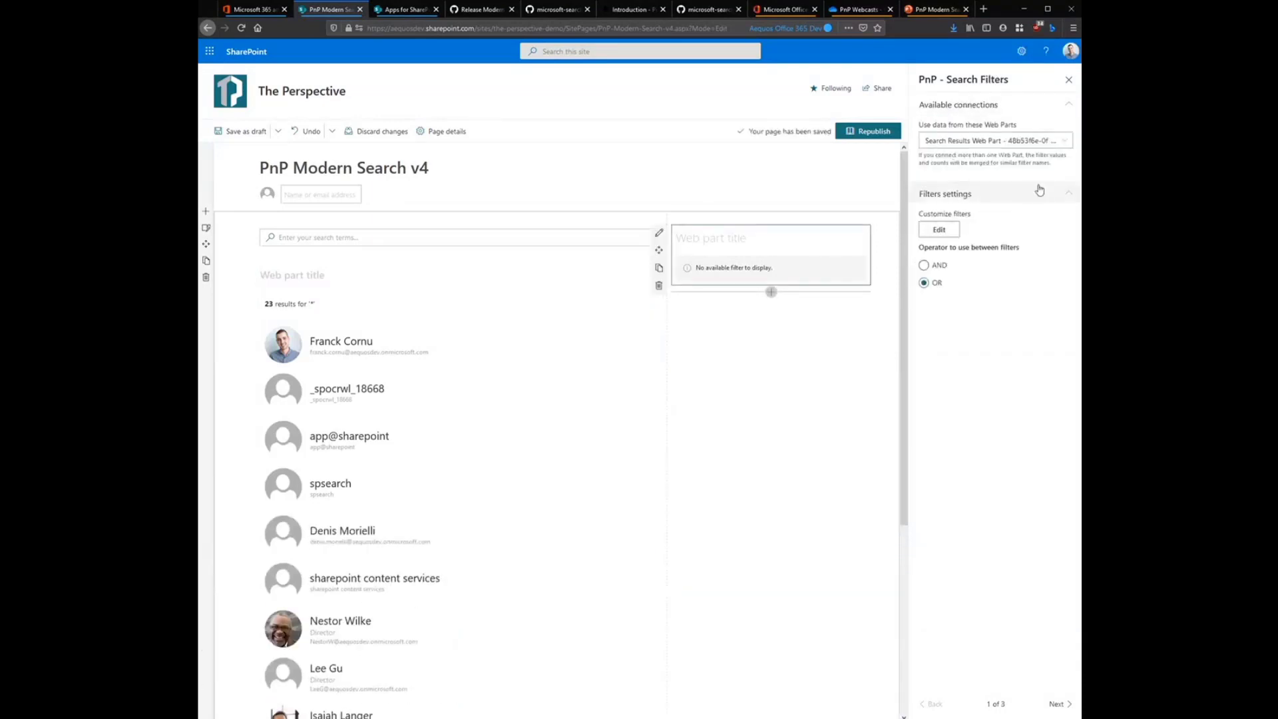
click(951, 233)
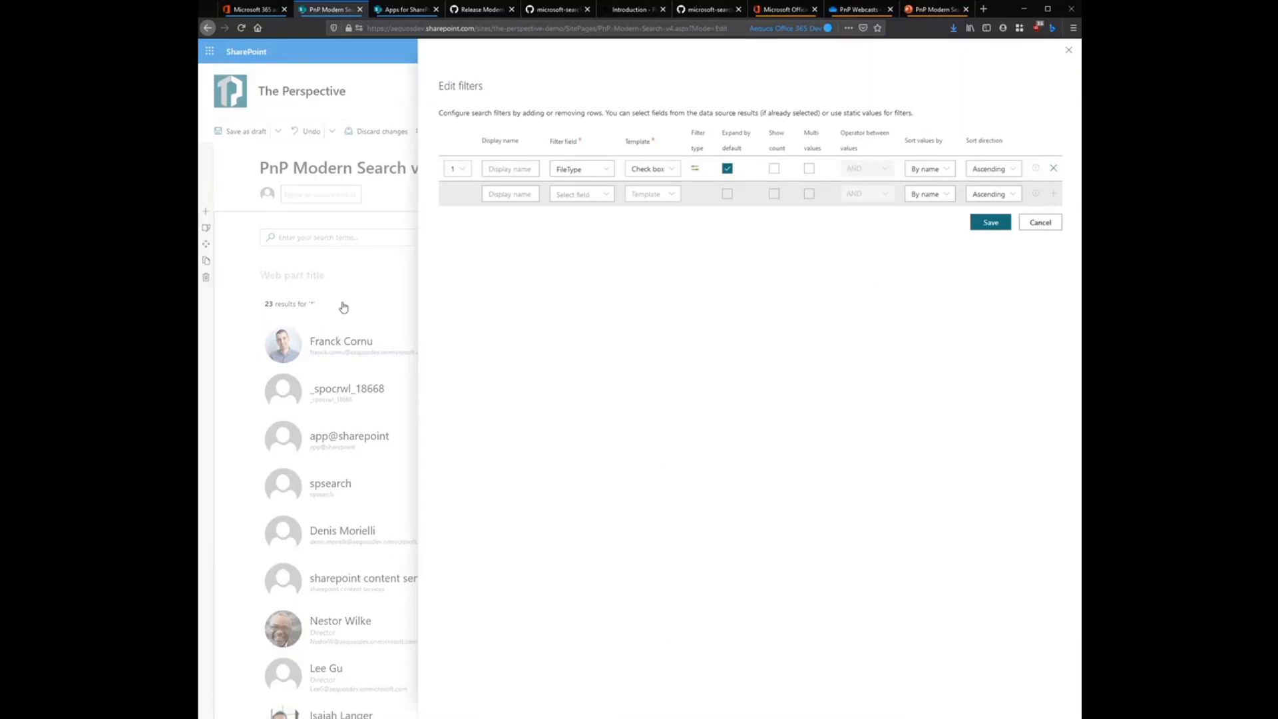
click(1053, 222)
Step: Set the result source ID of the people Search Results web part to LocalSharePointResults
click(243, 271)
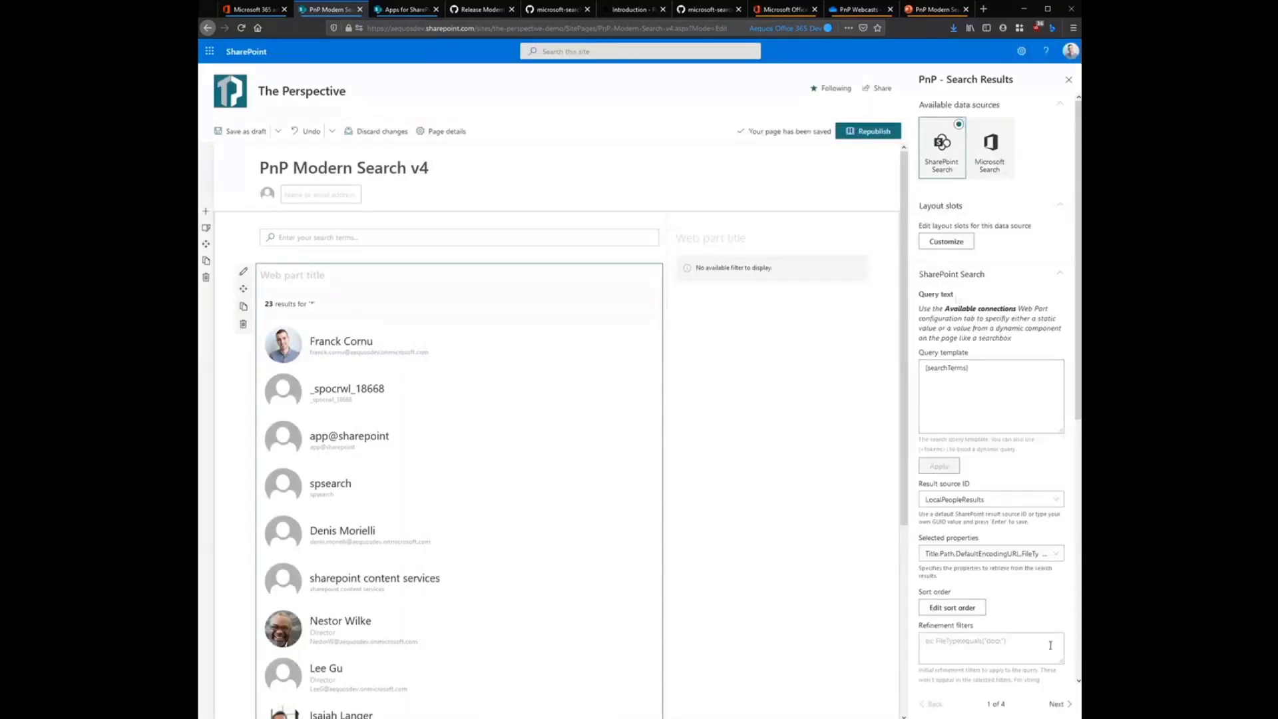
click(1058, 704)
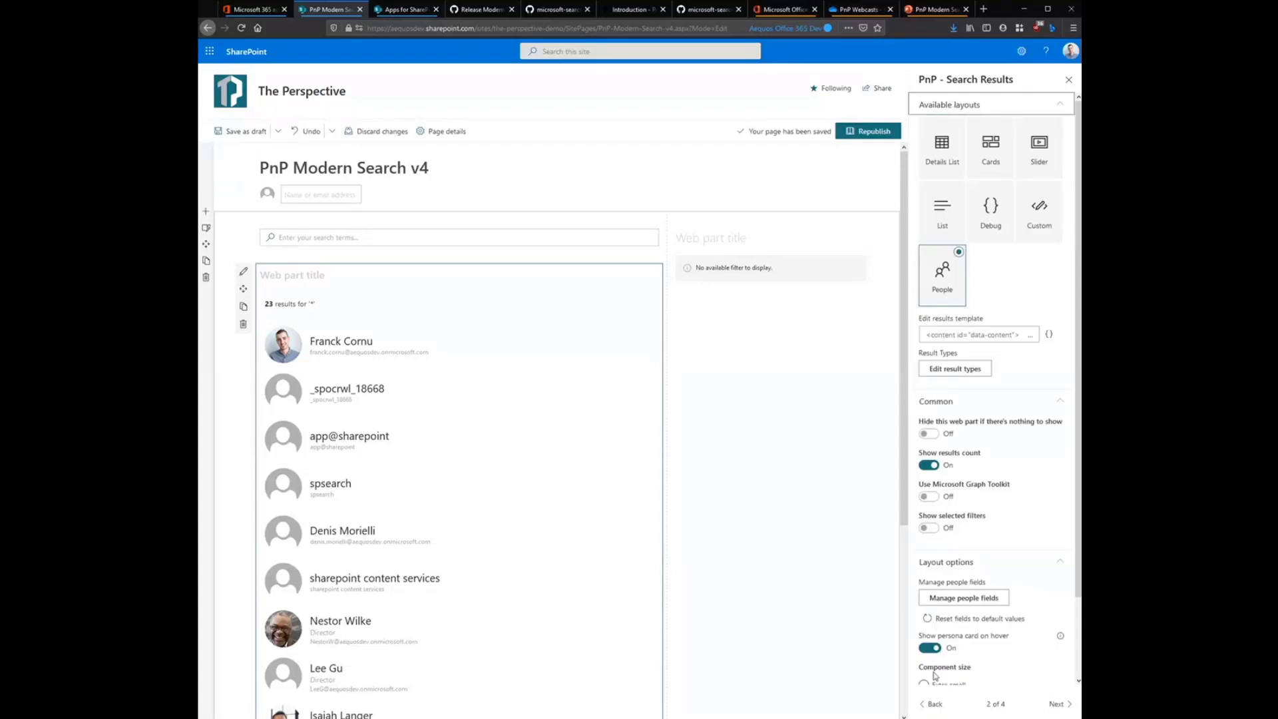
click(933, 704)
click(1056, 500)
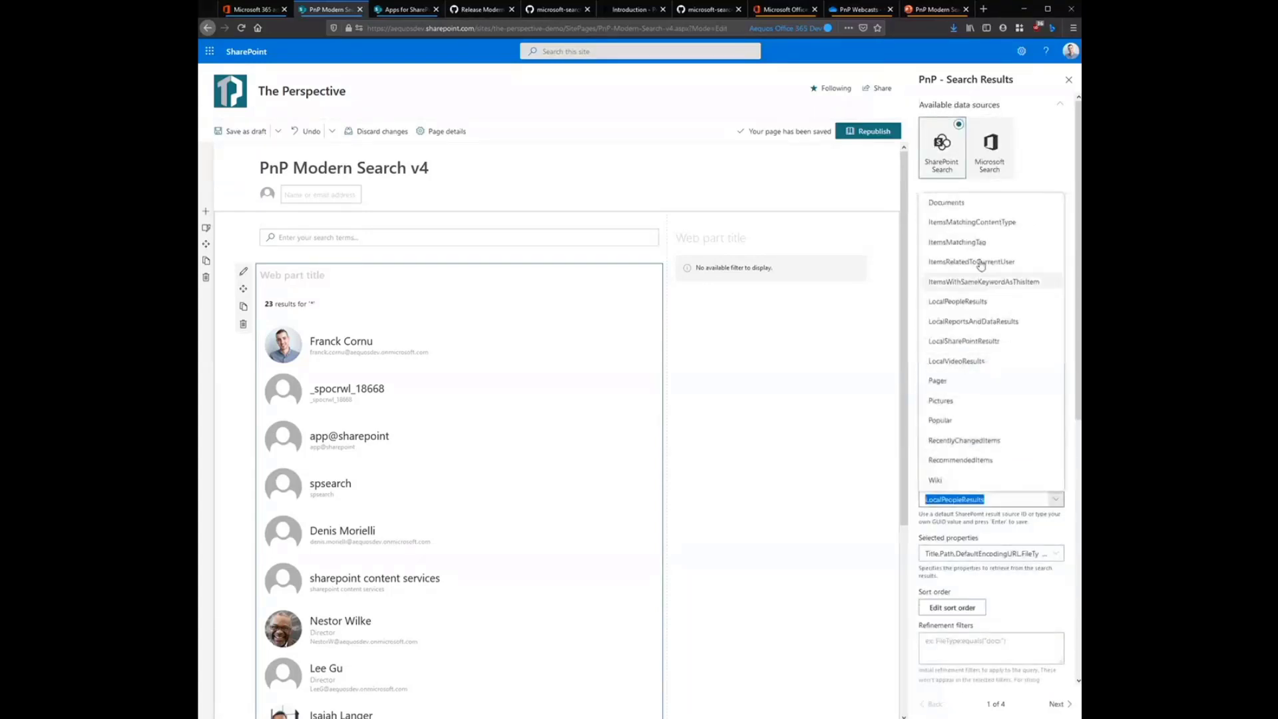
click(977, 342)
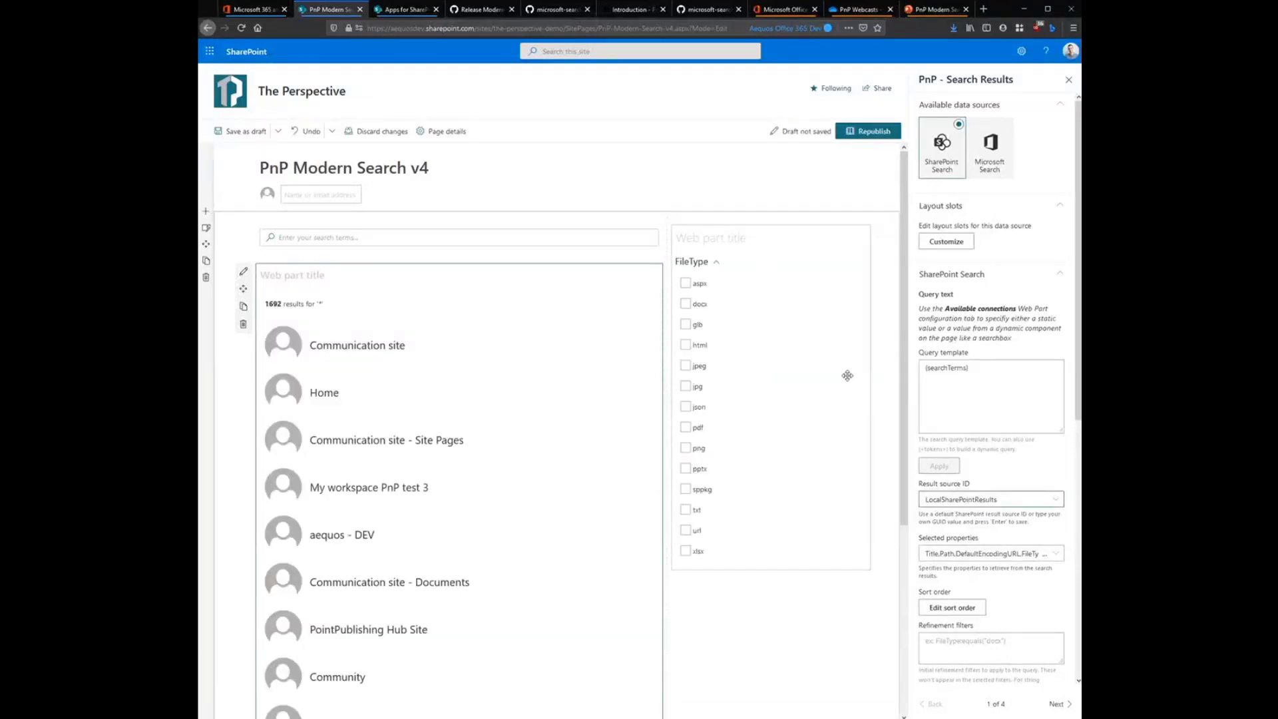
Step: Change the layout of the Search Results web part from People to Details List
click(740, 409)
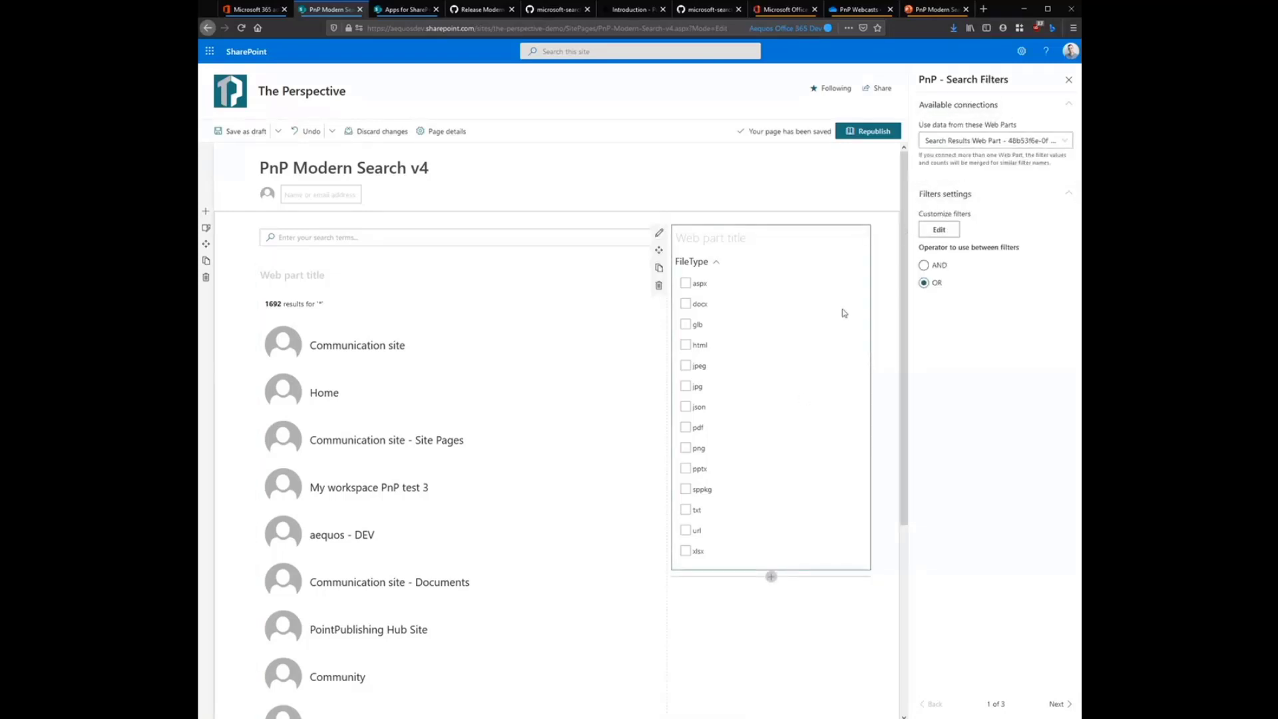
click(636, 360)
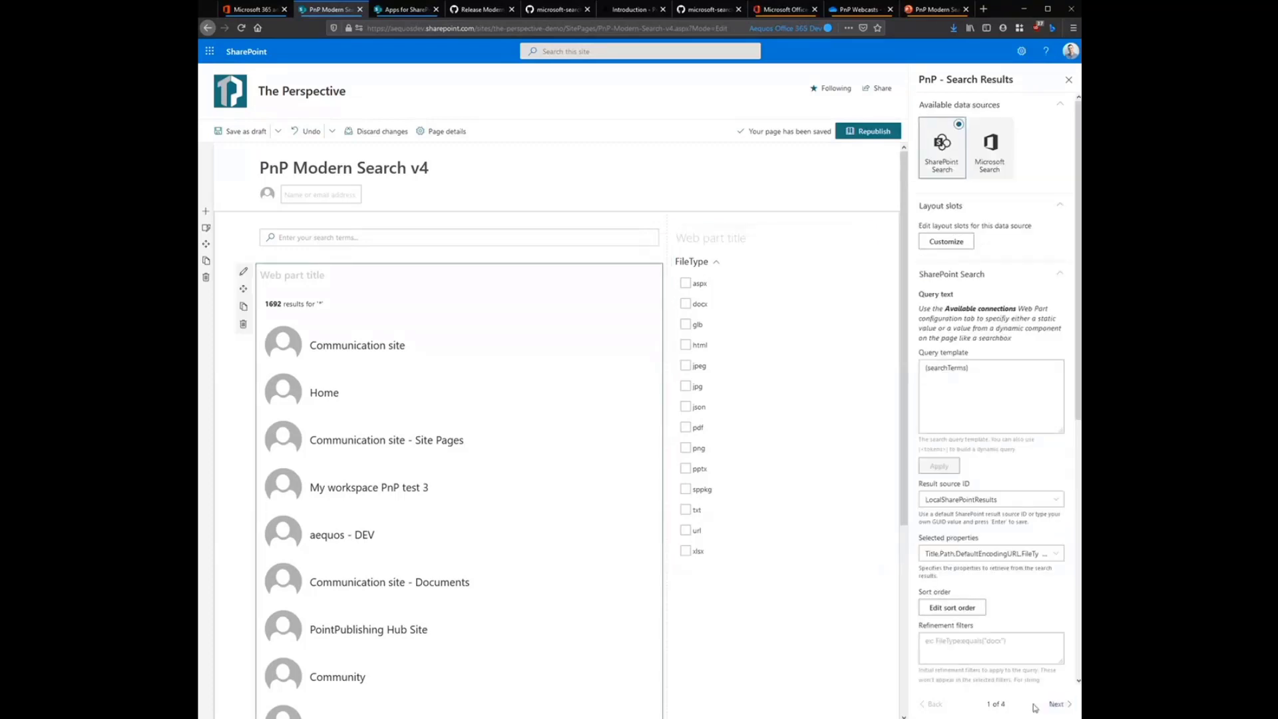
click(1059, 705)
click(1059, 706)
click(932, 704)
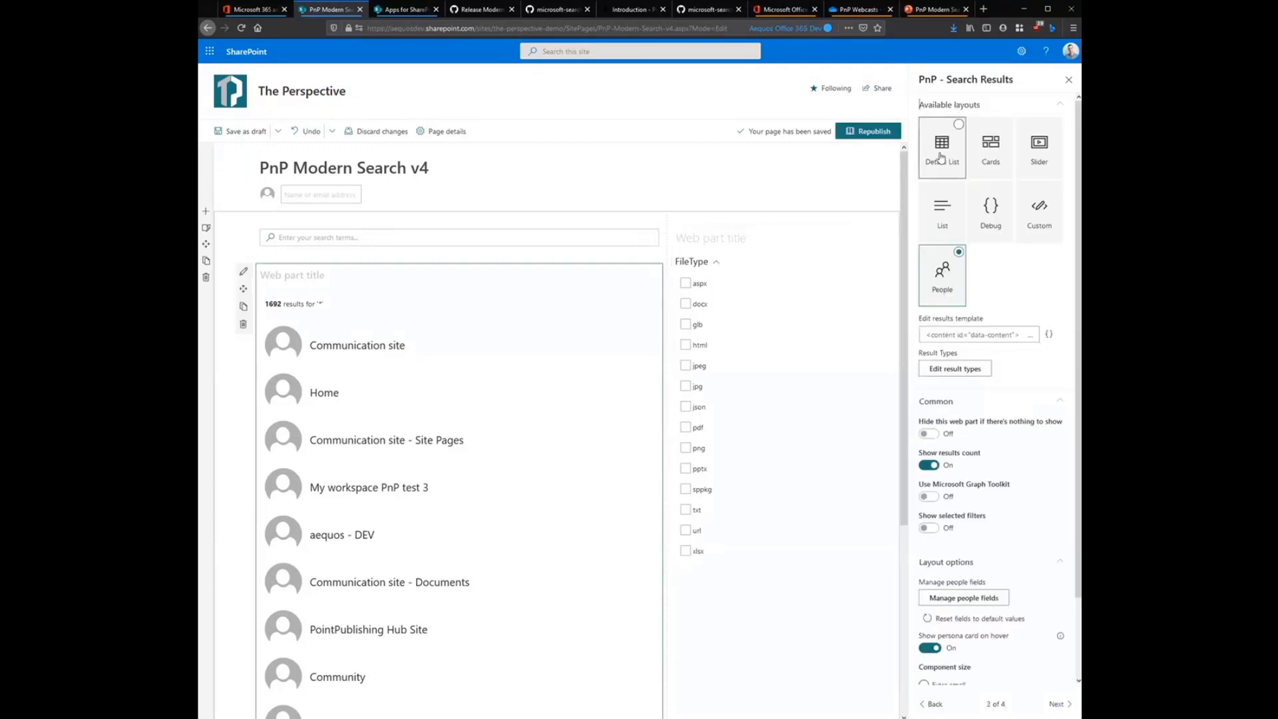
click(942, 147)
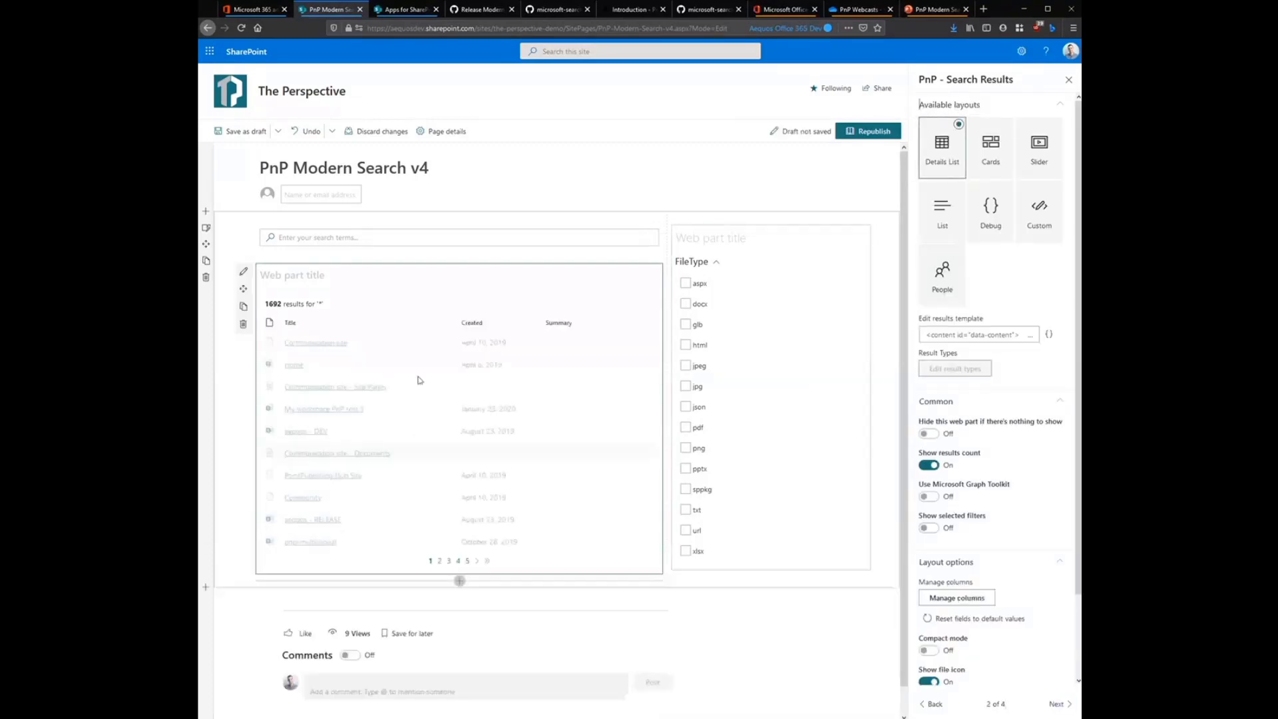
Step: Examine the template options available for the FileType filter and leave the filter configuration without saving
click(833, 380)
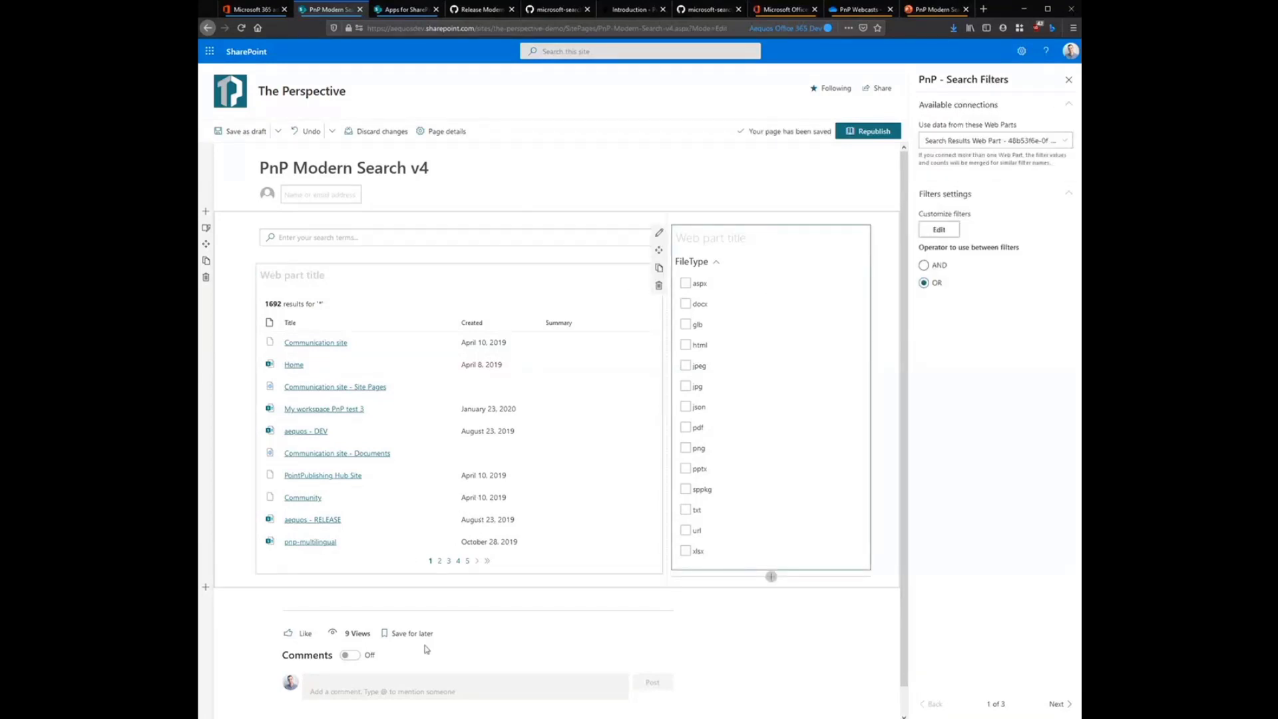
click(940, 230)
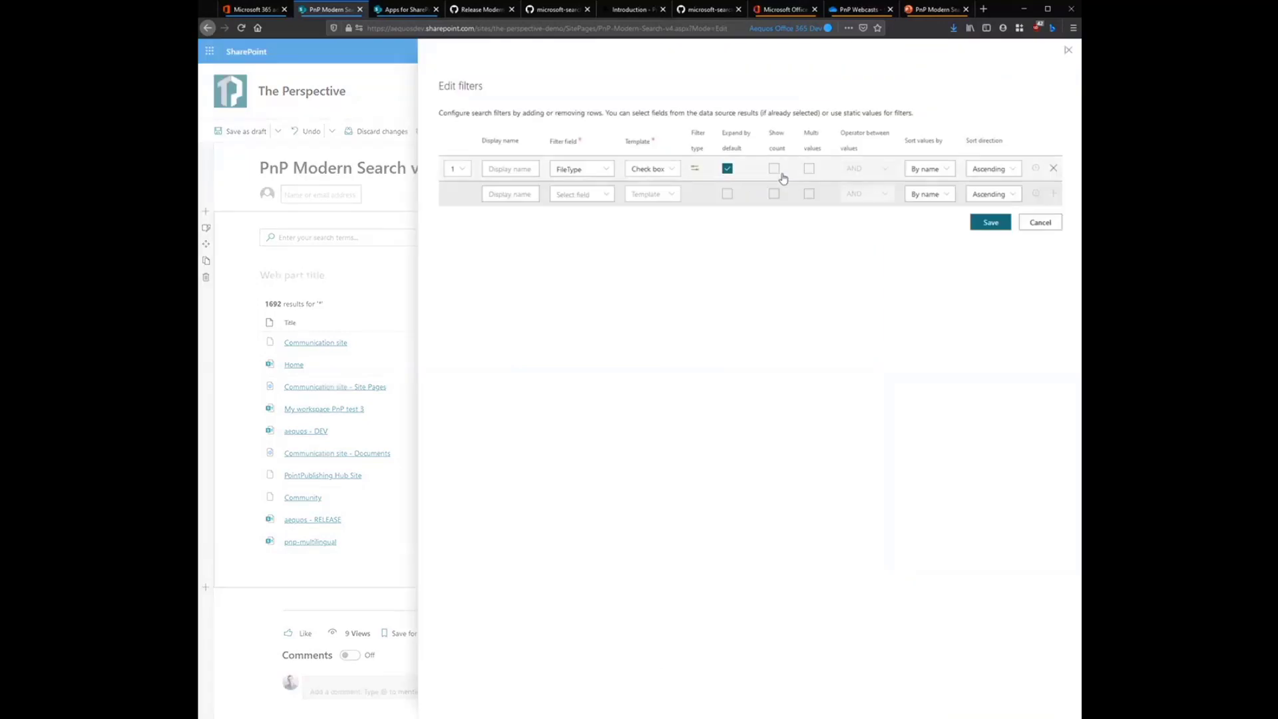
click(676, 171)
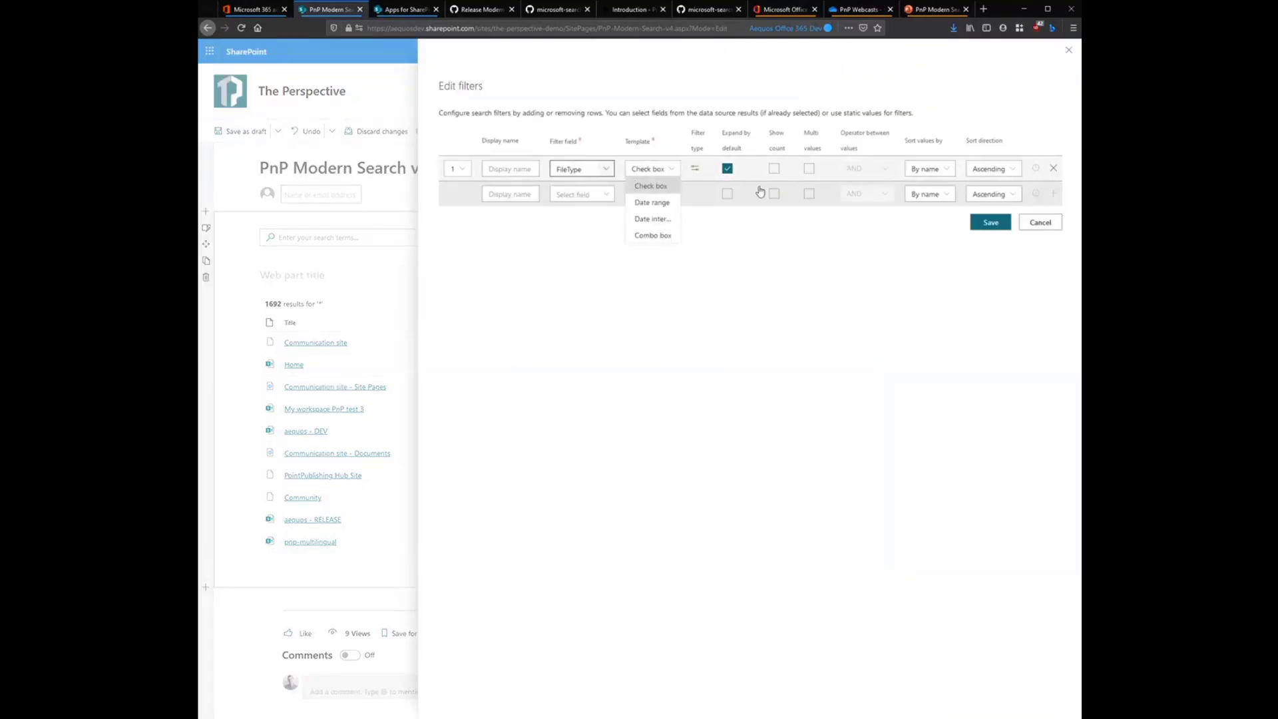
click(1040, 221)
Step: Add a second Search Results web part below the existing one and choose Microsoft Search as its data source
click(470, 583)
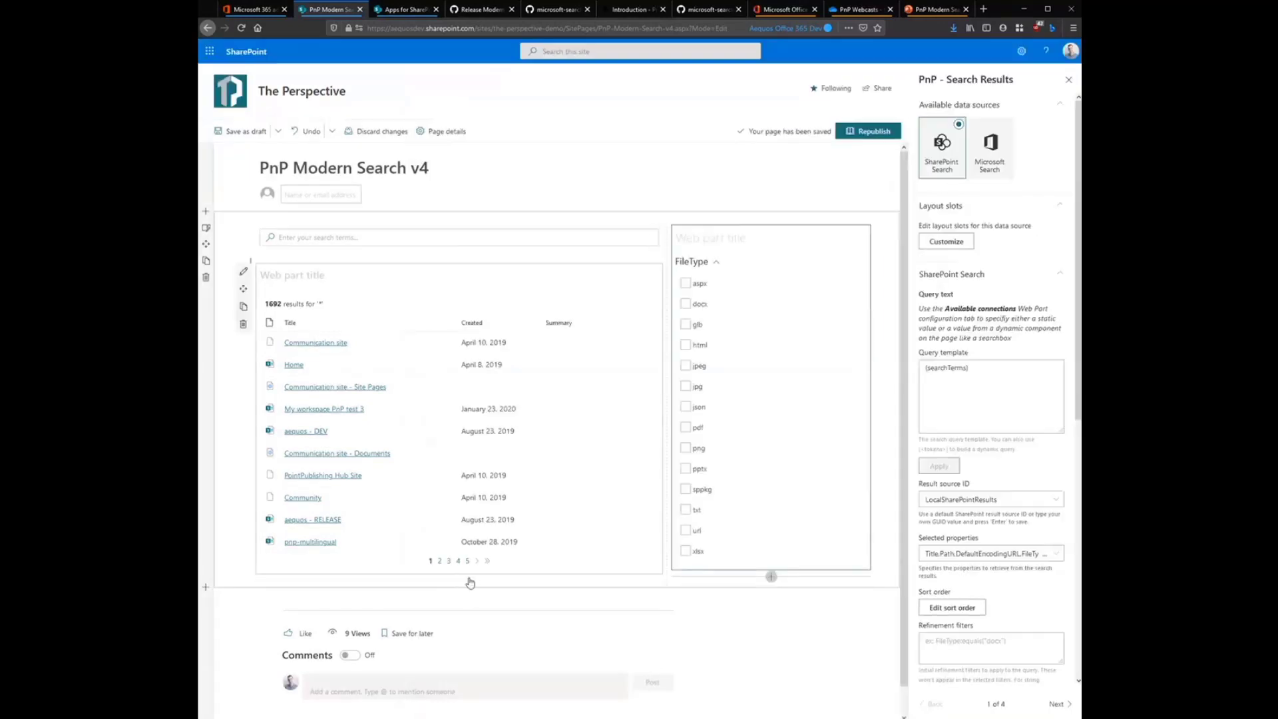
click(460, 580)
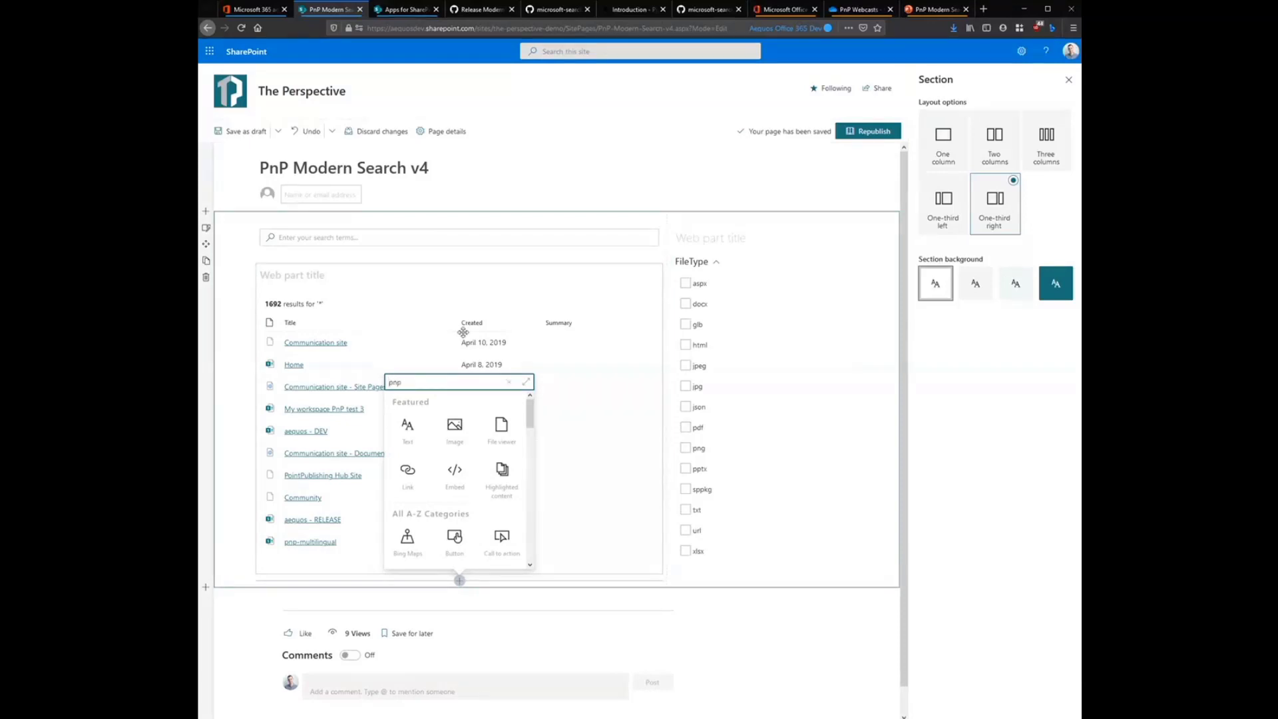
click(501, 437)
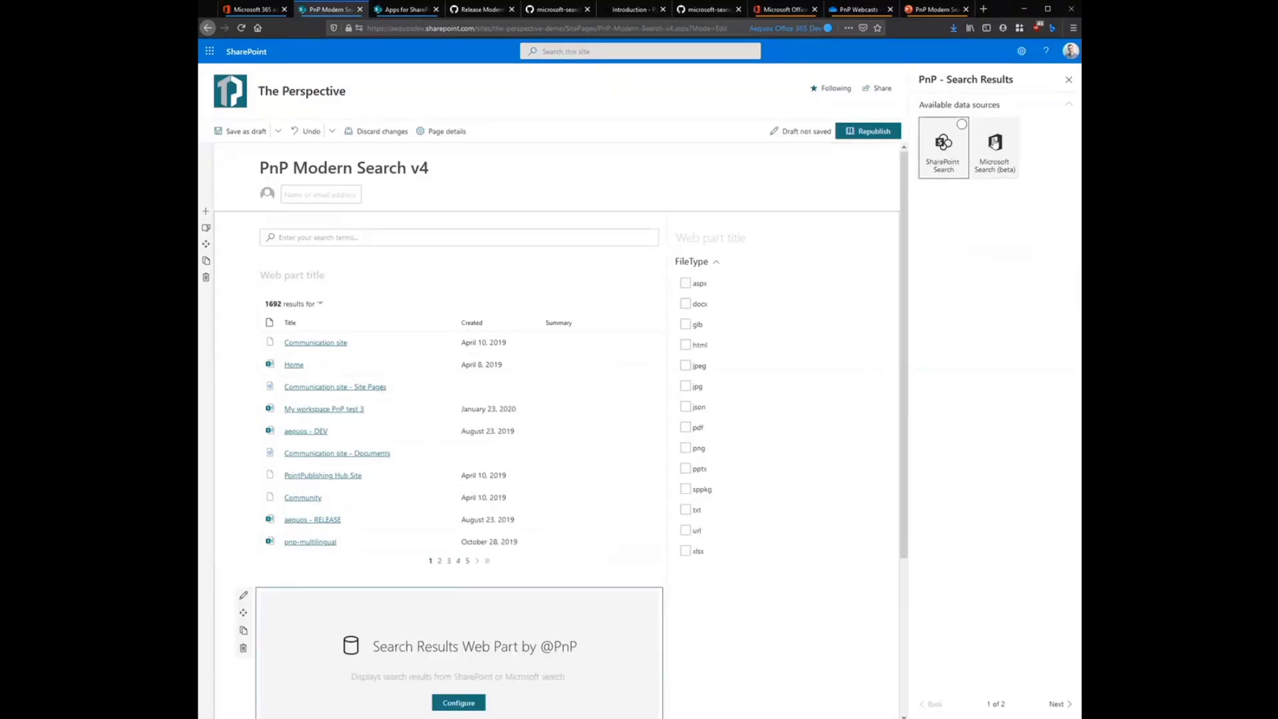
click(944, 143)
Step: Enable the input query text with a static value for the new Search Results web part and save the page as a draft
click(1059, 704)
click(1058, 704)
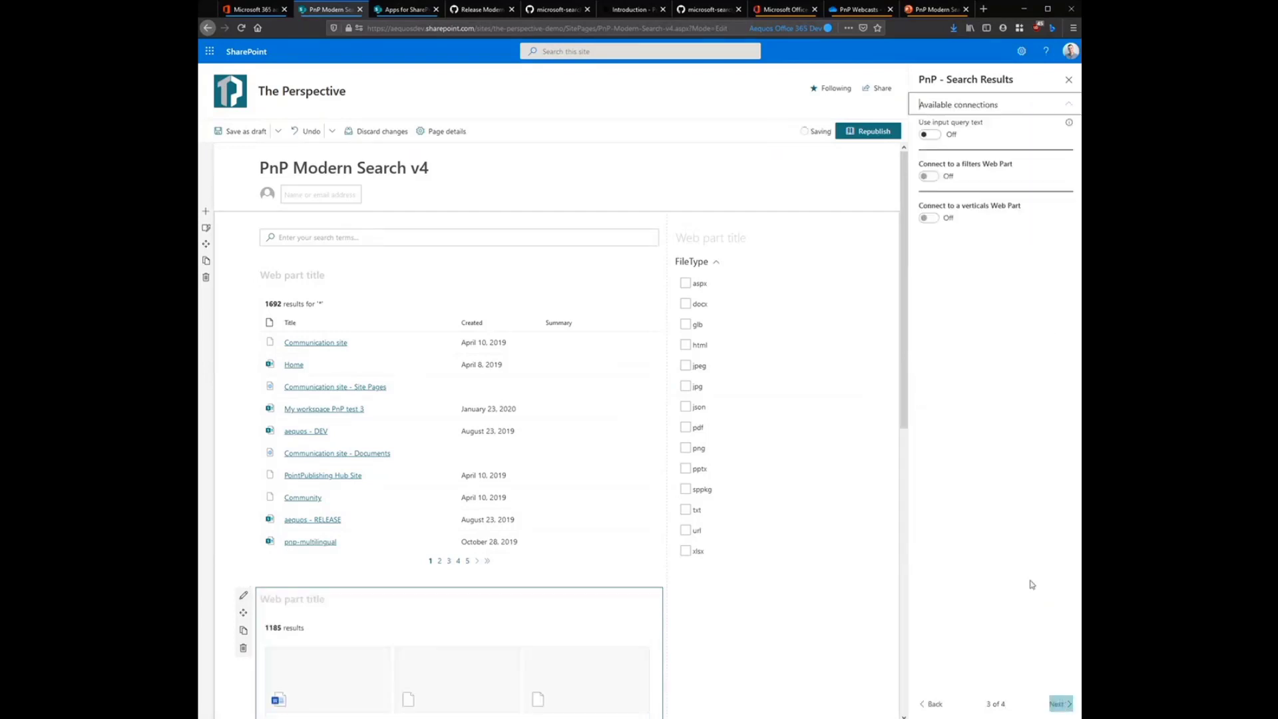
click(930, 135)
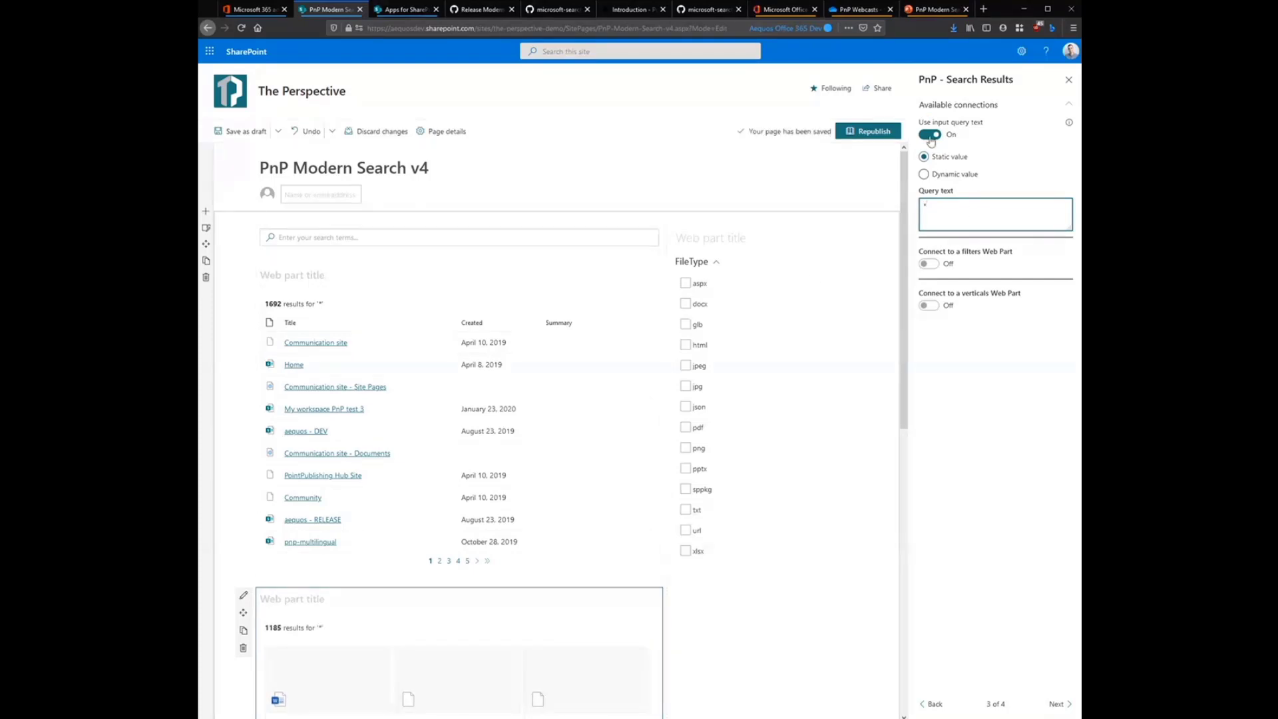
click(233, 129)
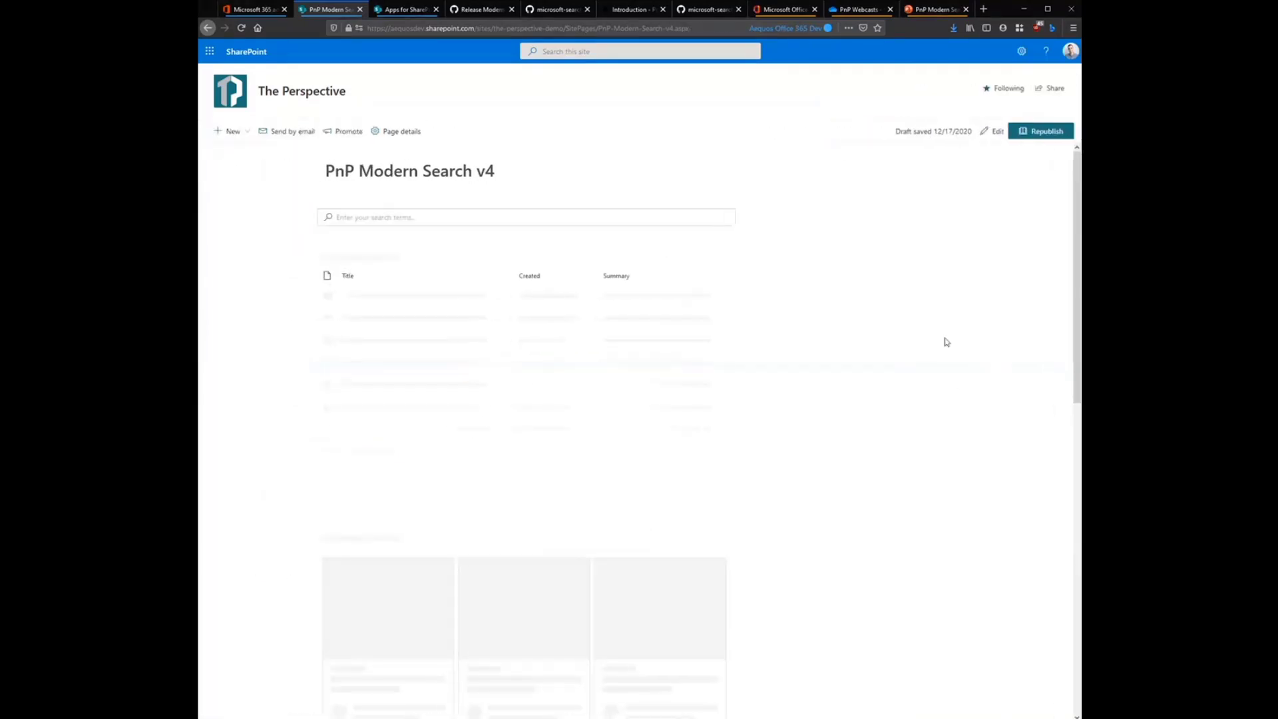
Step: Reopen the page for editing and add the second Search Results web part as a data connection of the Search Filters web part
click(995, 131)
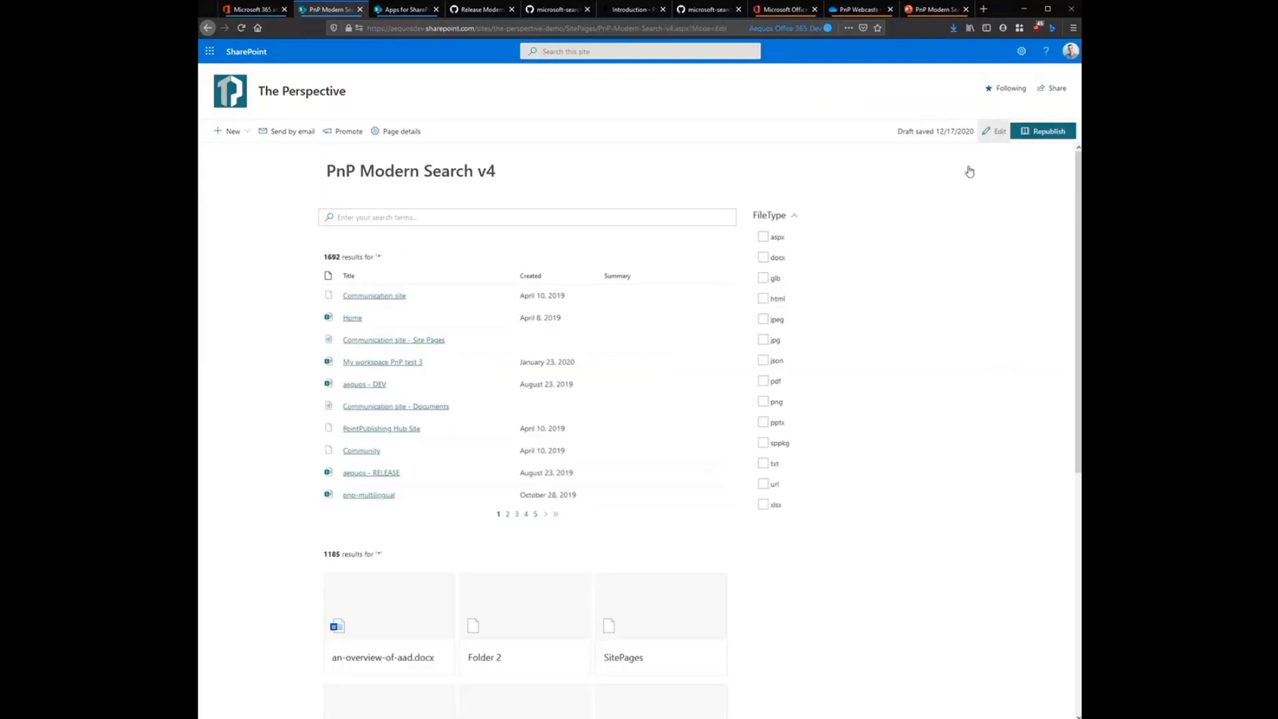
click(330, 271)
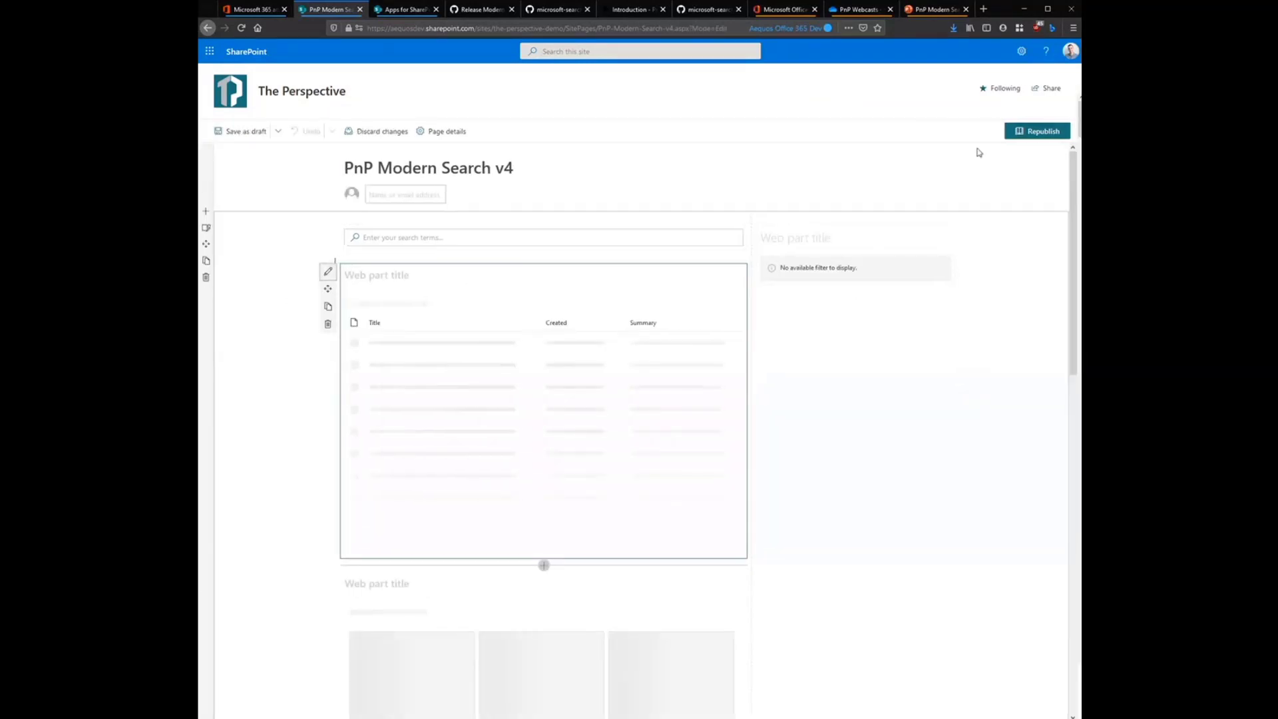
click(722, 314)
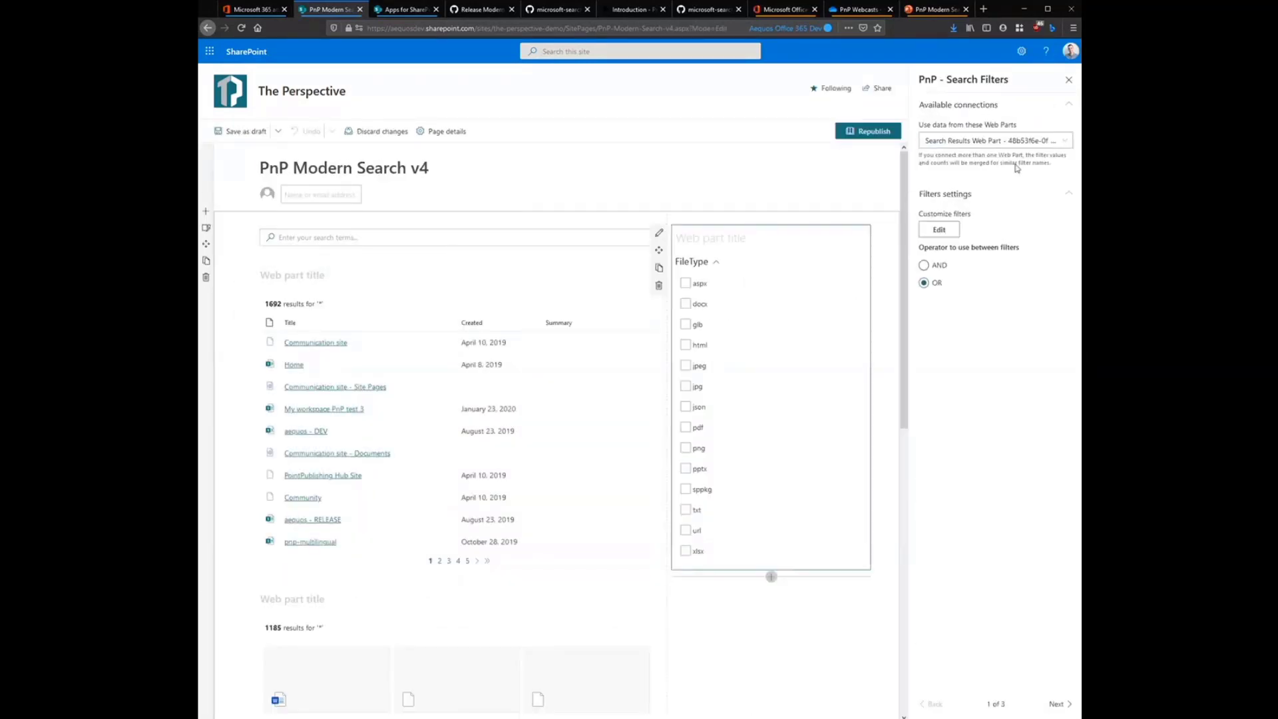
click(979, 141)
click(955, 183)
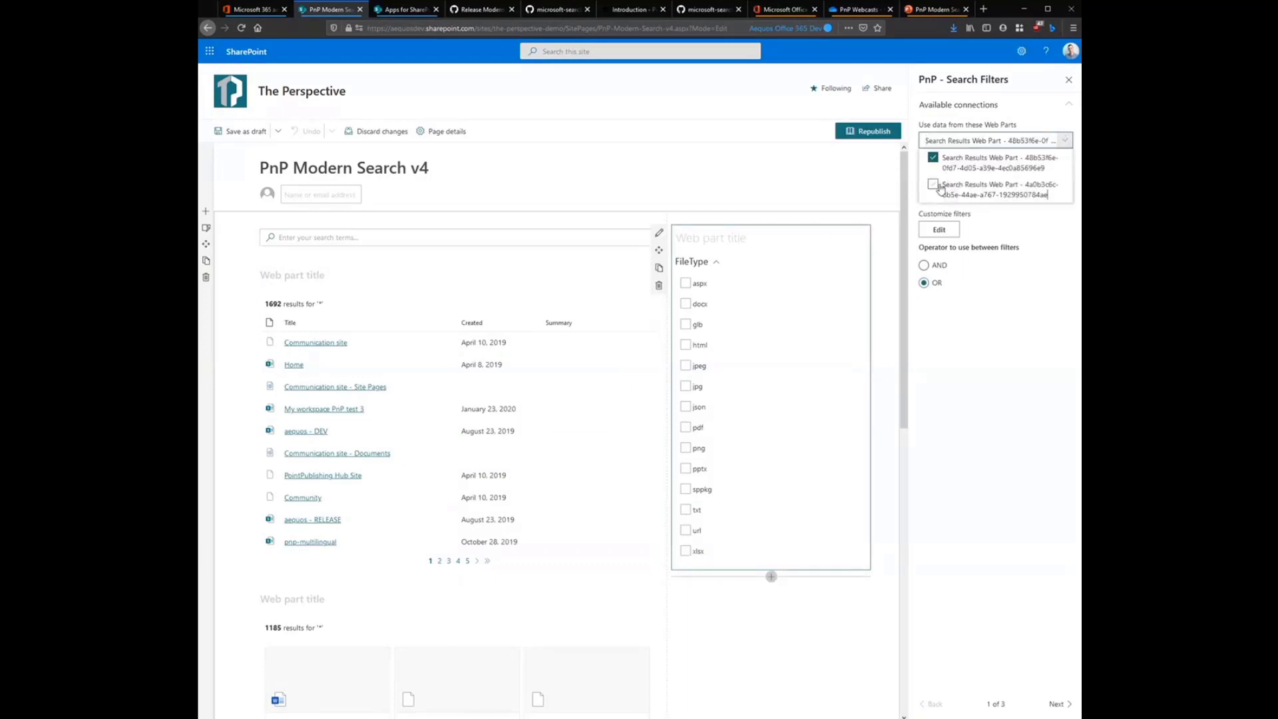
Step: Connect the second Search Results web part to the Search Filters web part, leave verticals off, and save the page as a draft
click(633, 627)
click(1063, 703)
click(1063, 702)
click(930, 263)
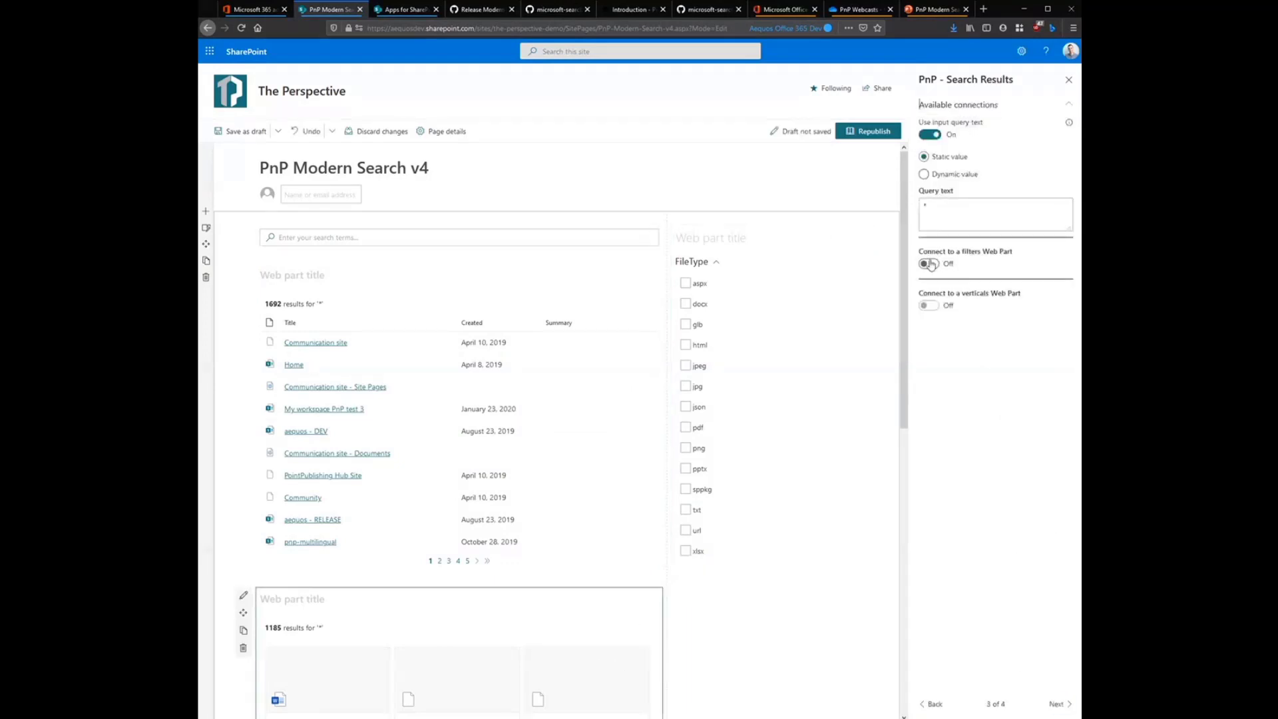
click(944, 299)
click(939, 323)
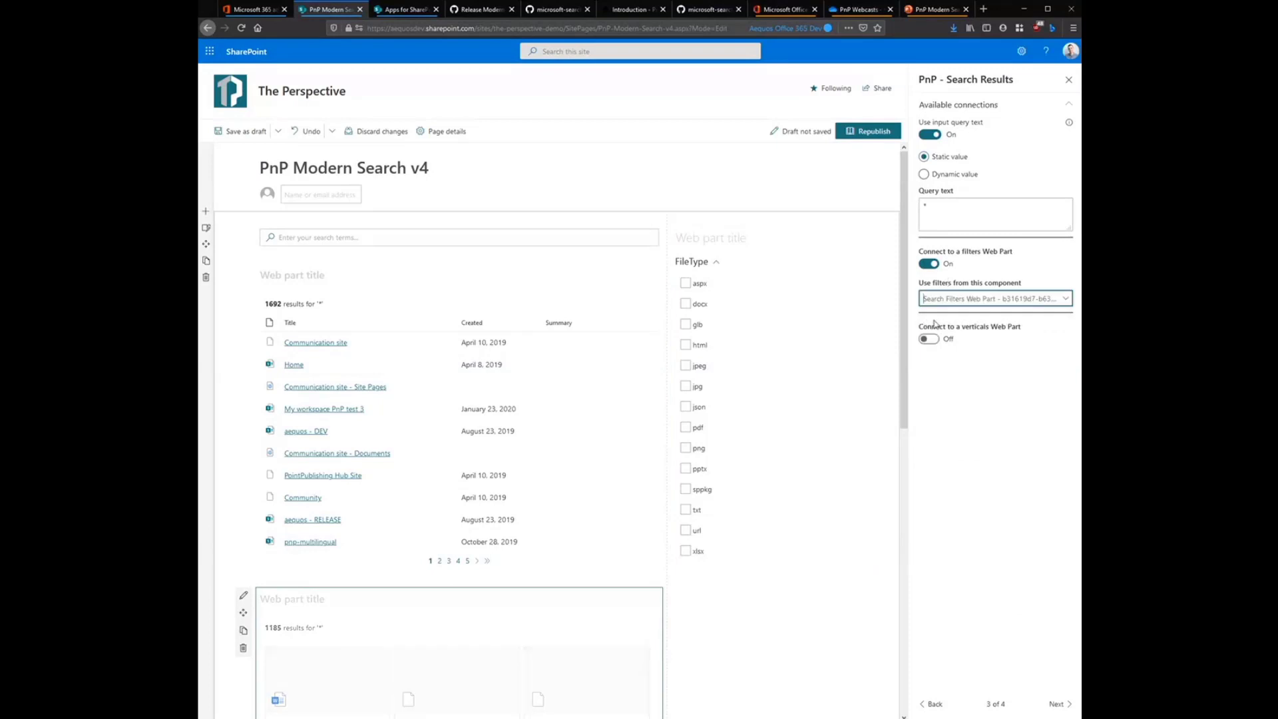
click(930, 339)
click(930, 339)
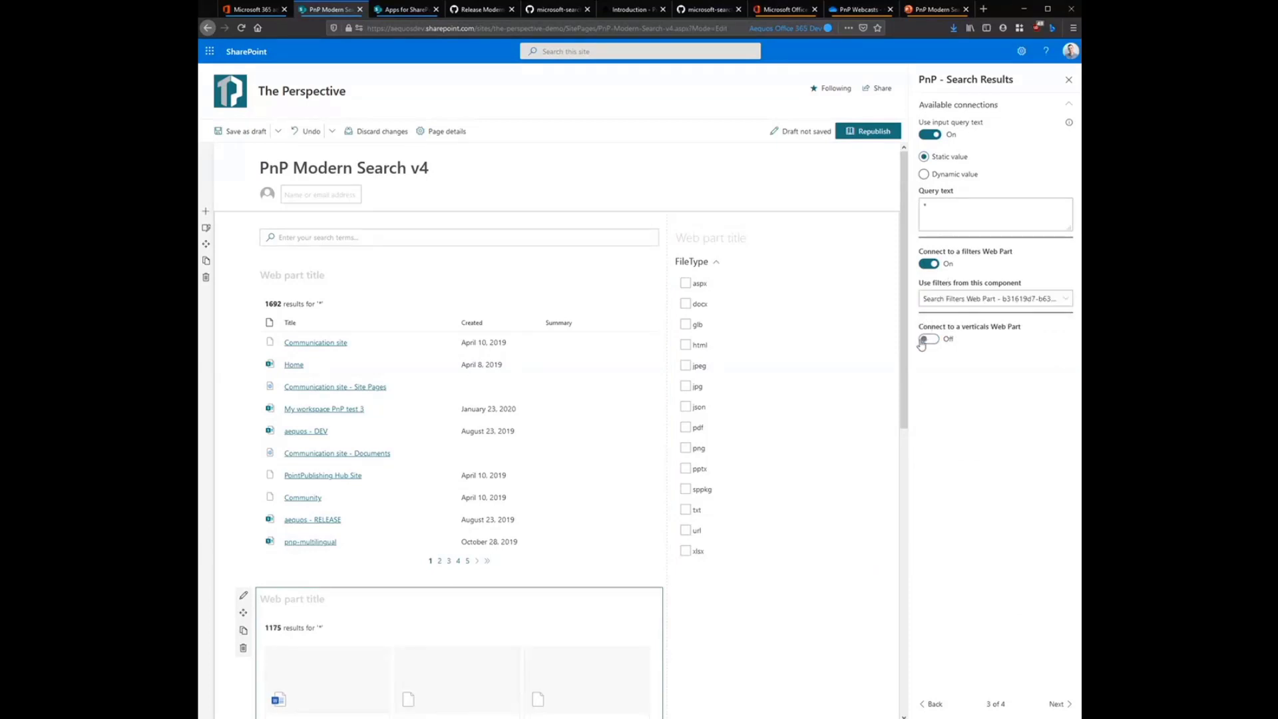
click(247, 137)
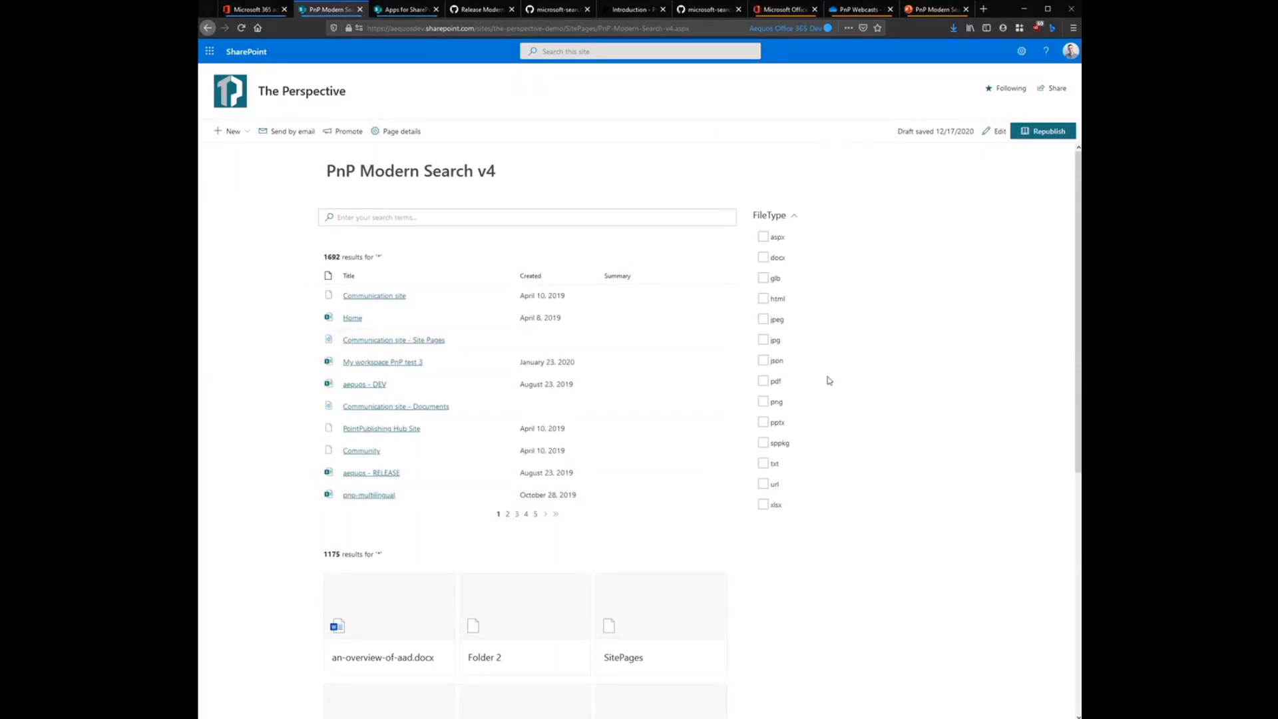
Step: Filter the page by the docx file type and check the items in both result lists
click(802, 260)
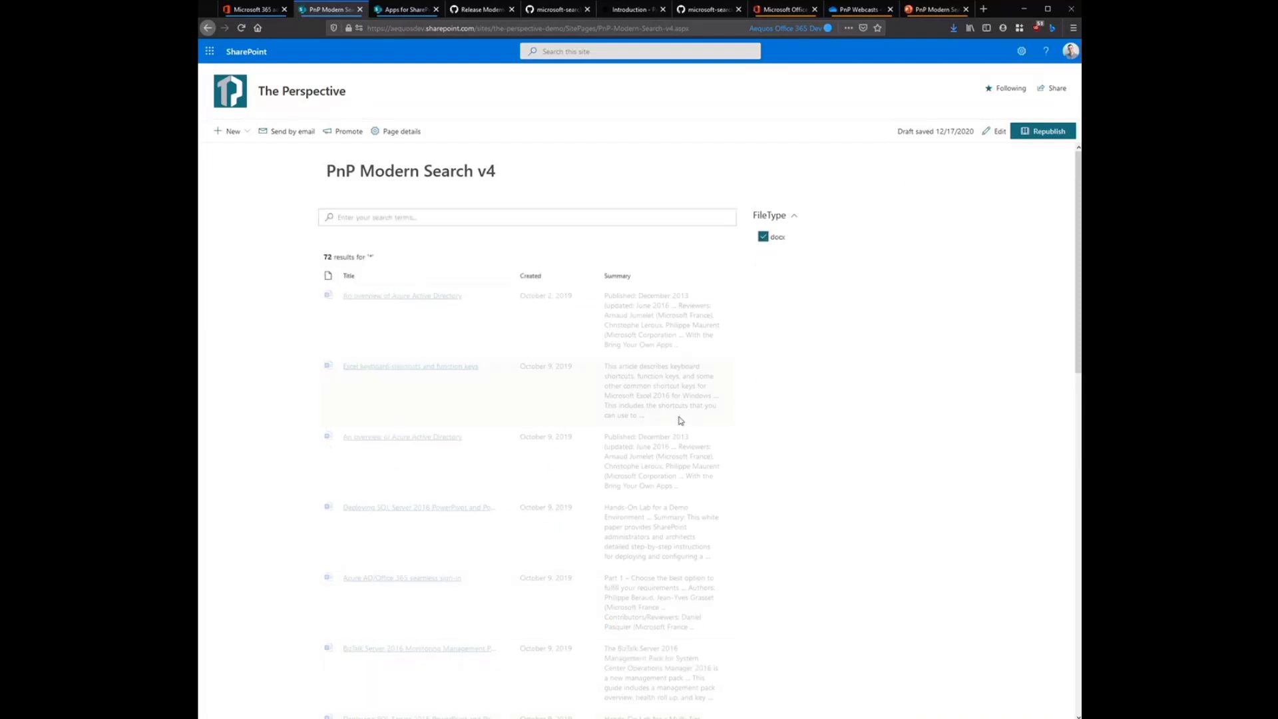
scroll(679, 420, down, 8)
scroll(682, 522, up, 10)
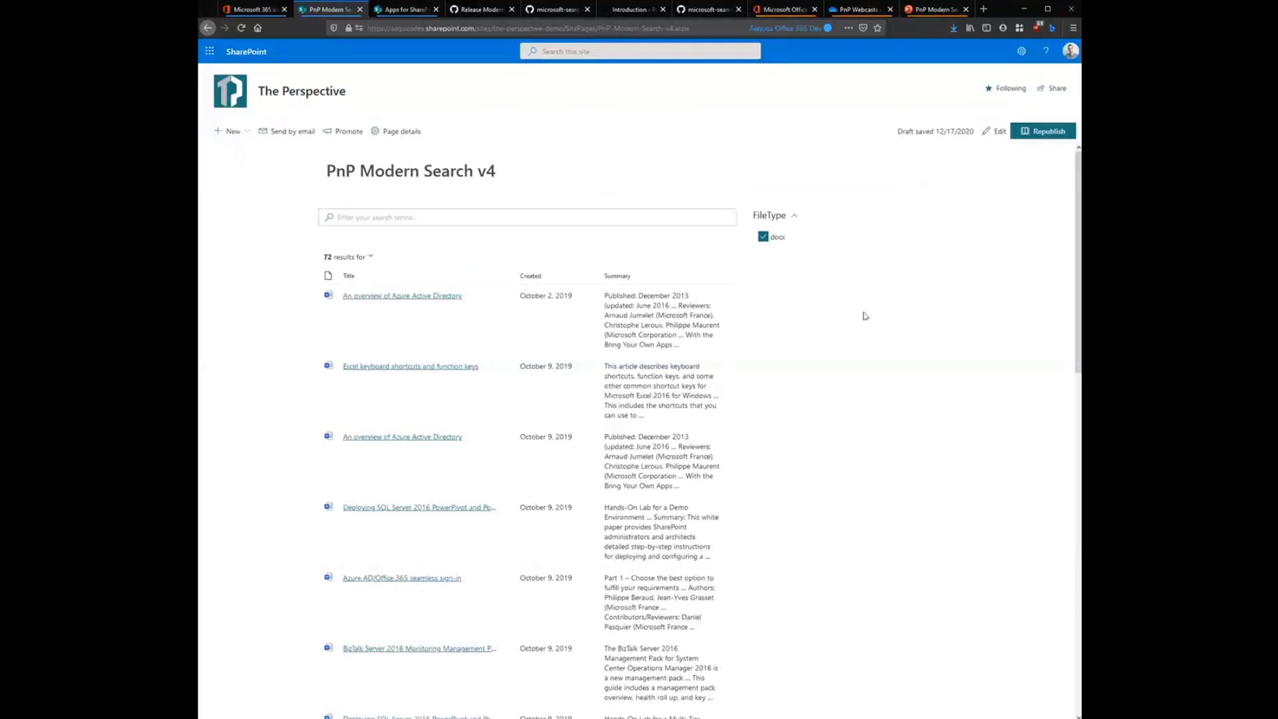
scroll(768, 400, down, 10)
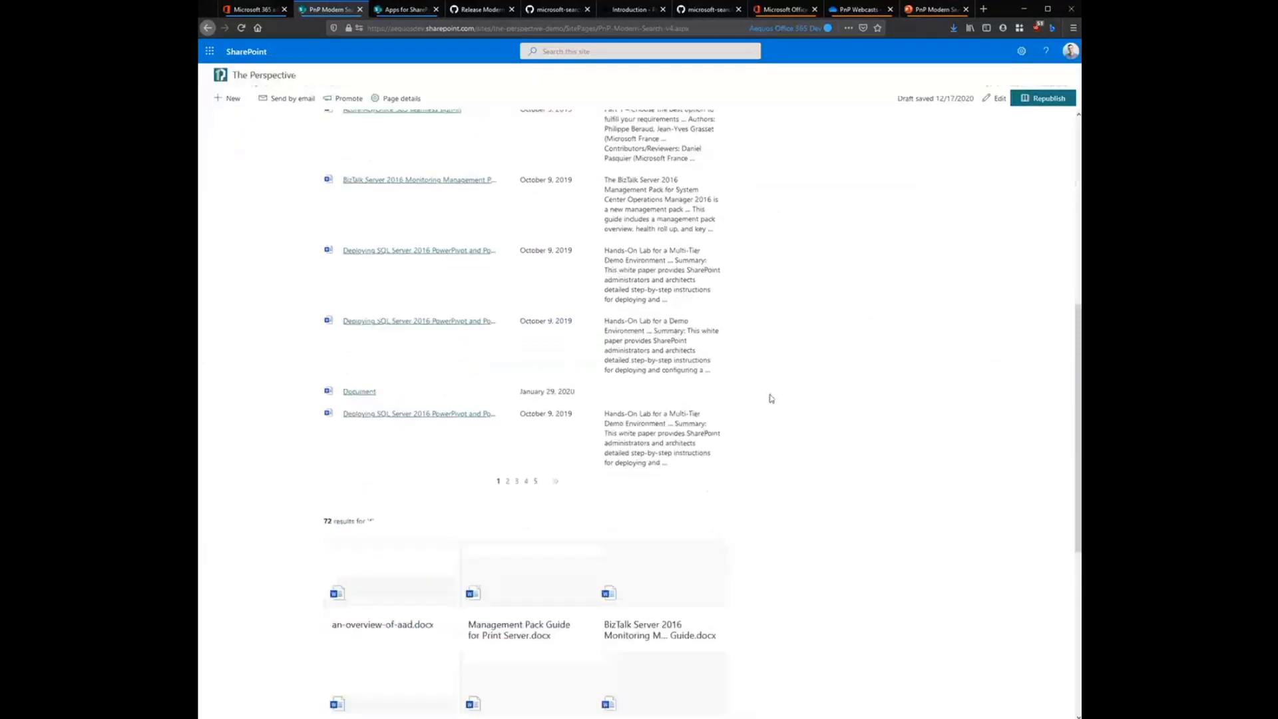
scroll(788, 422, up, 8)
scroll(790, 425, up, 3)
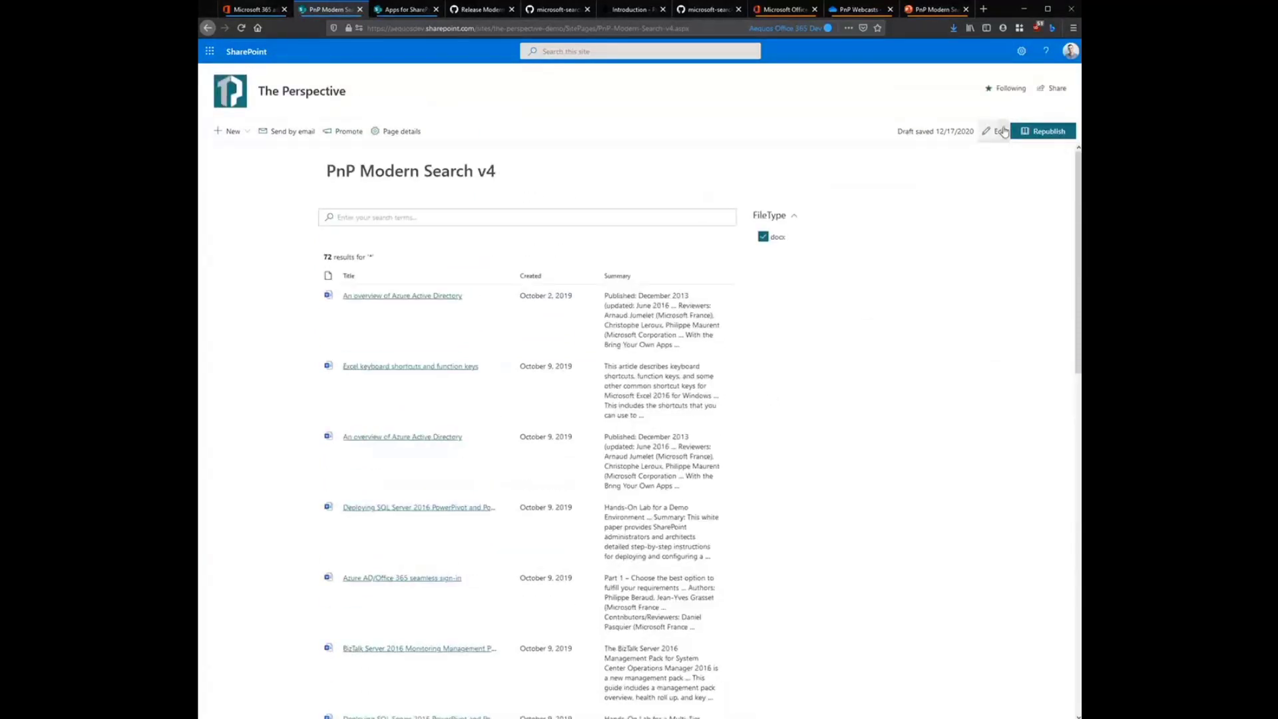
Step: Allow multiple values on the FileType filter with the OR operator between values and save the filter configuration
click(996, 131)
click(861, 219)
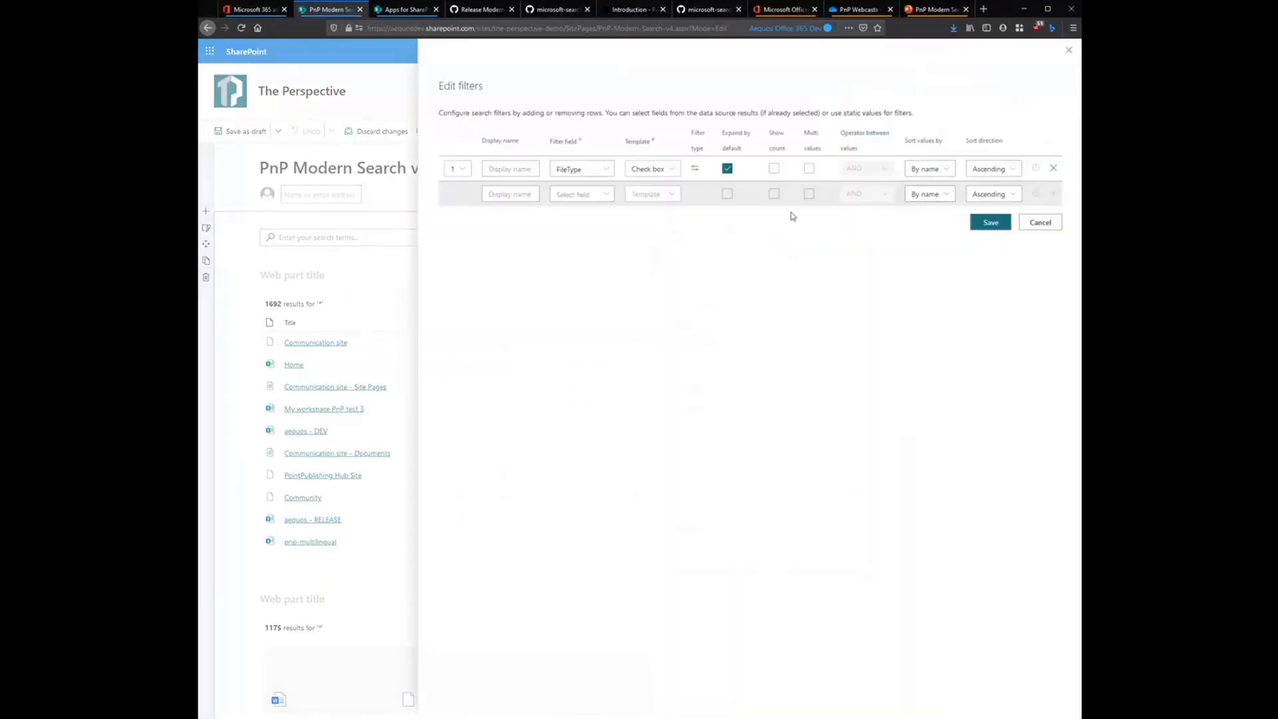
click(809, 169)
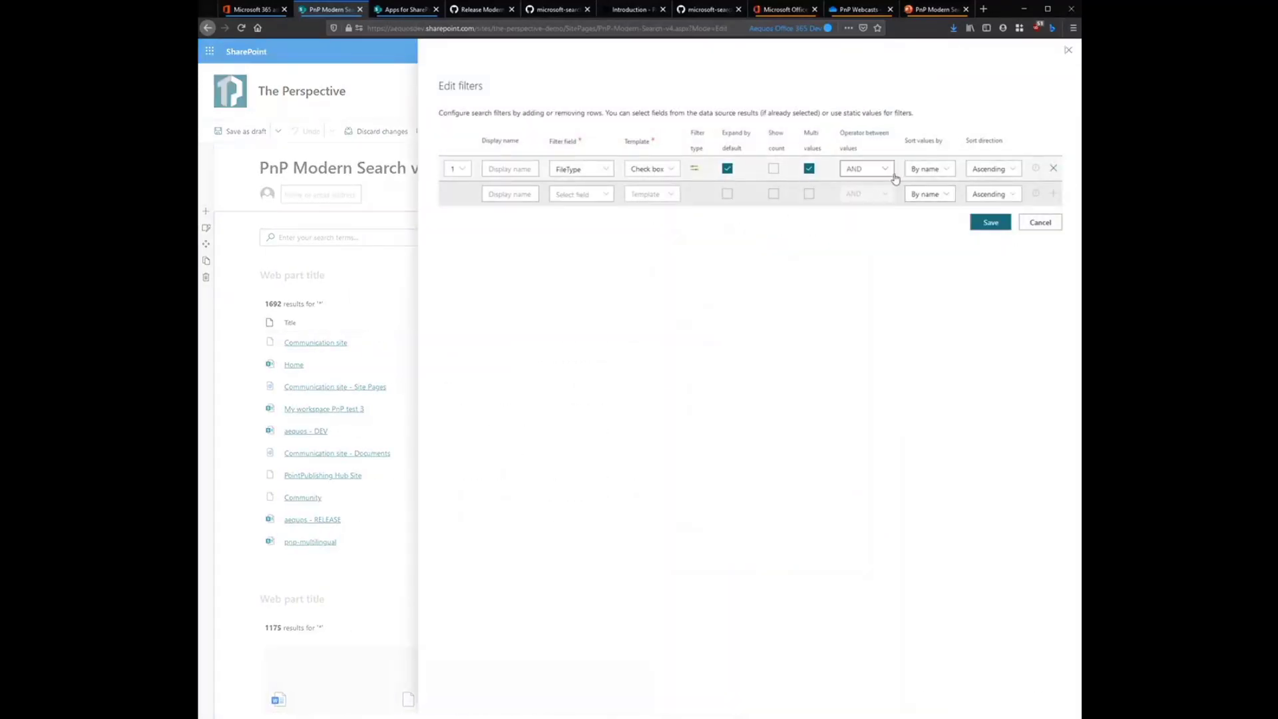
click(882, 169)
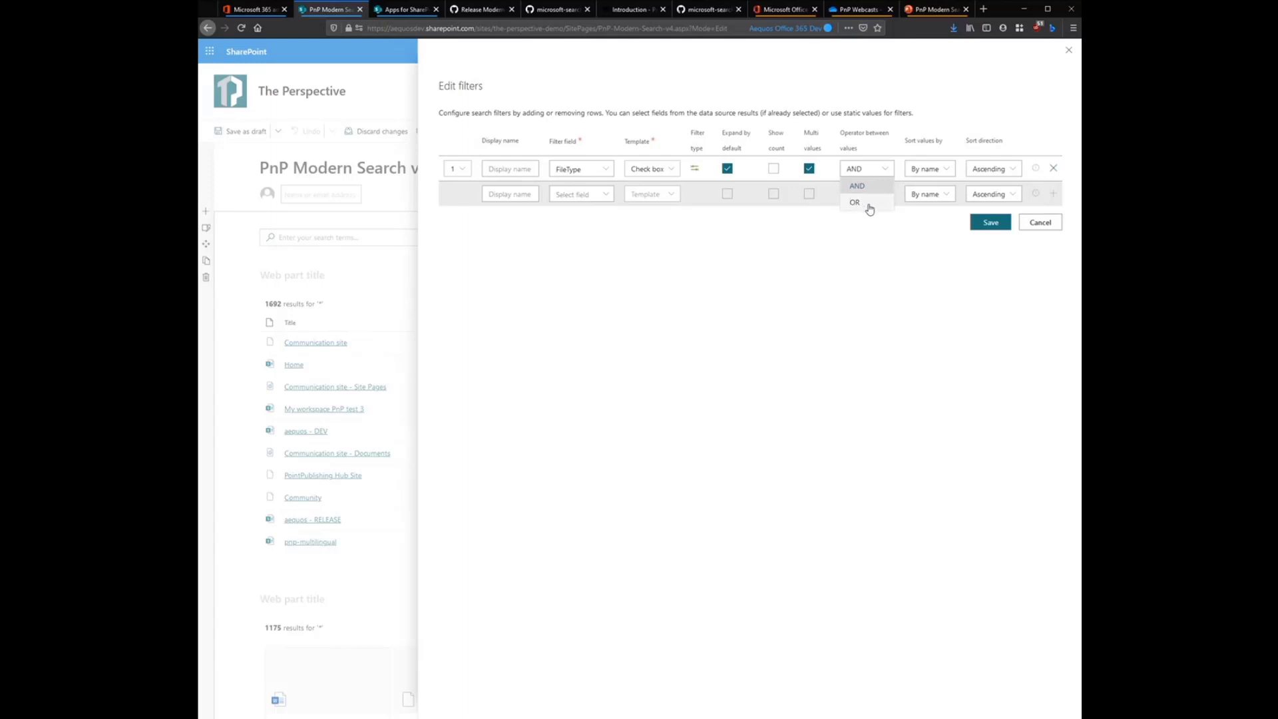
click(870, 208)
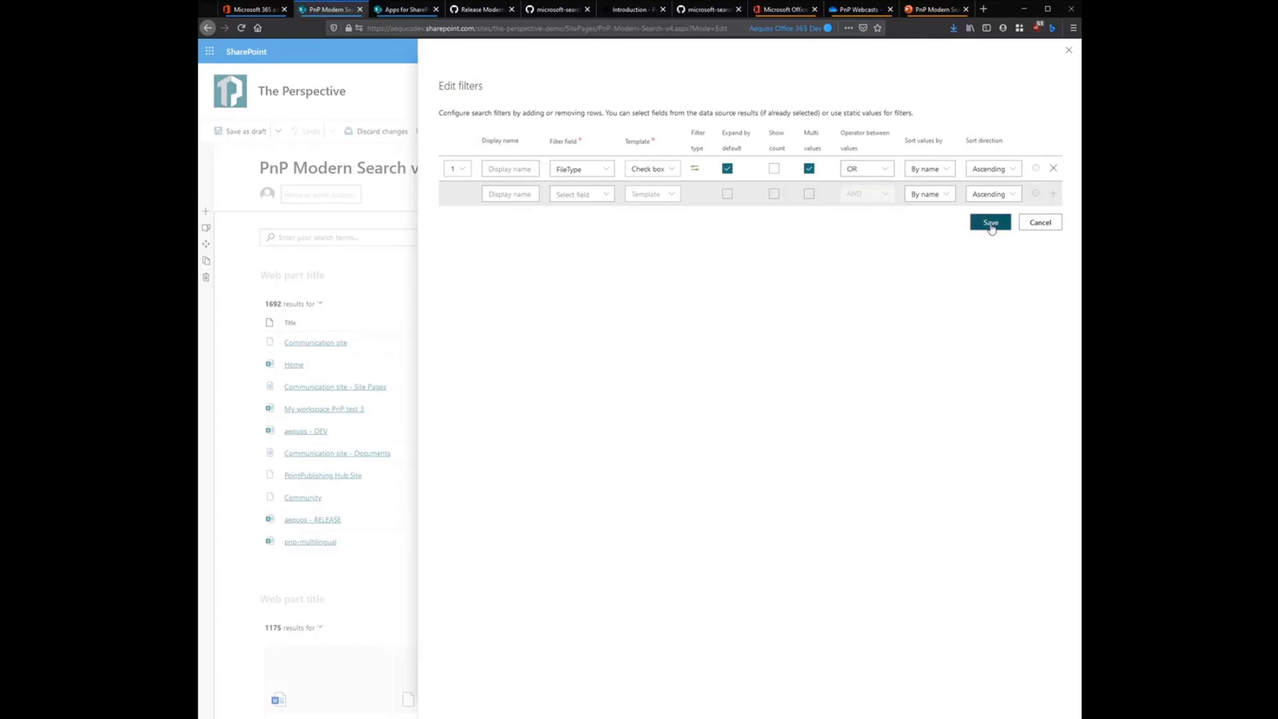
click(991, 223)
Step: Apply the docx and pdf file types together, review both result lists, and deselect the two file types
scroll(739, 353, down, 5)
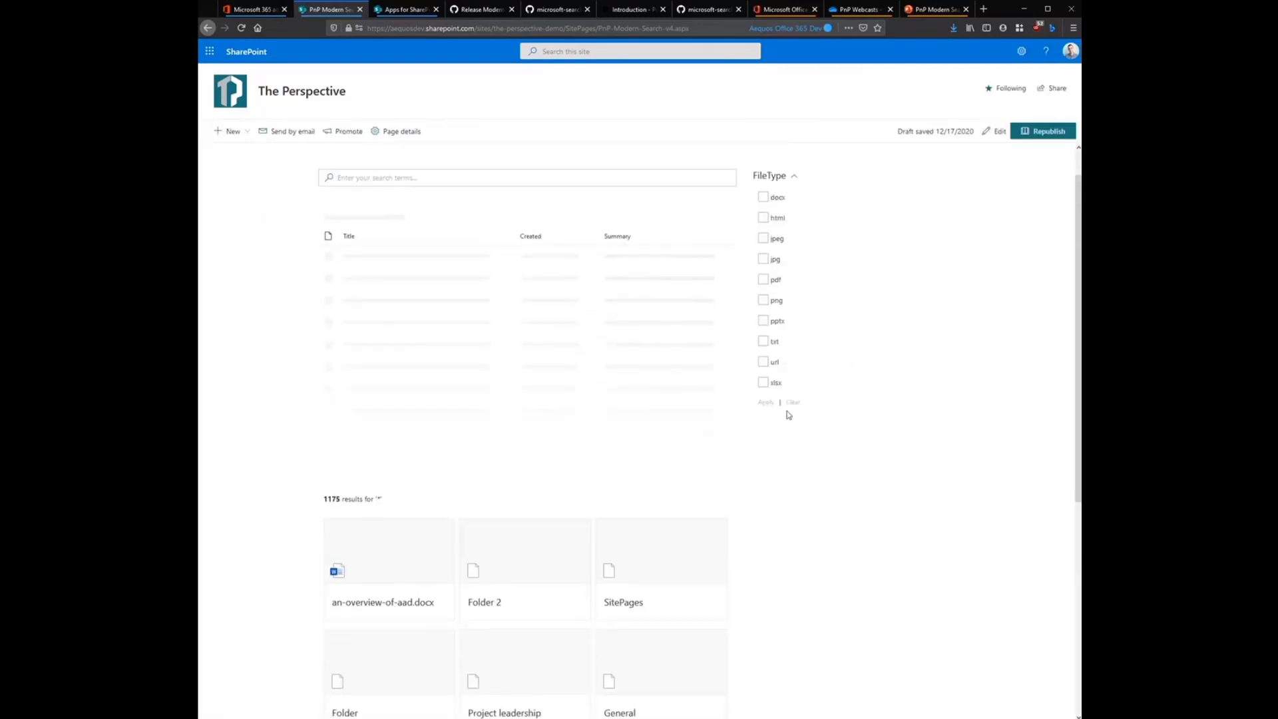
click(763, 197)
click(763, 279)
click(765, 403)
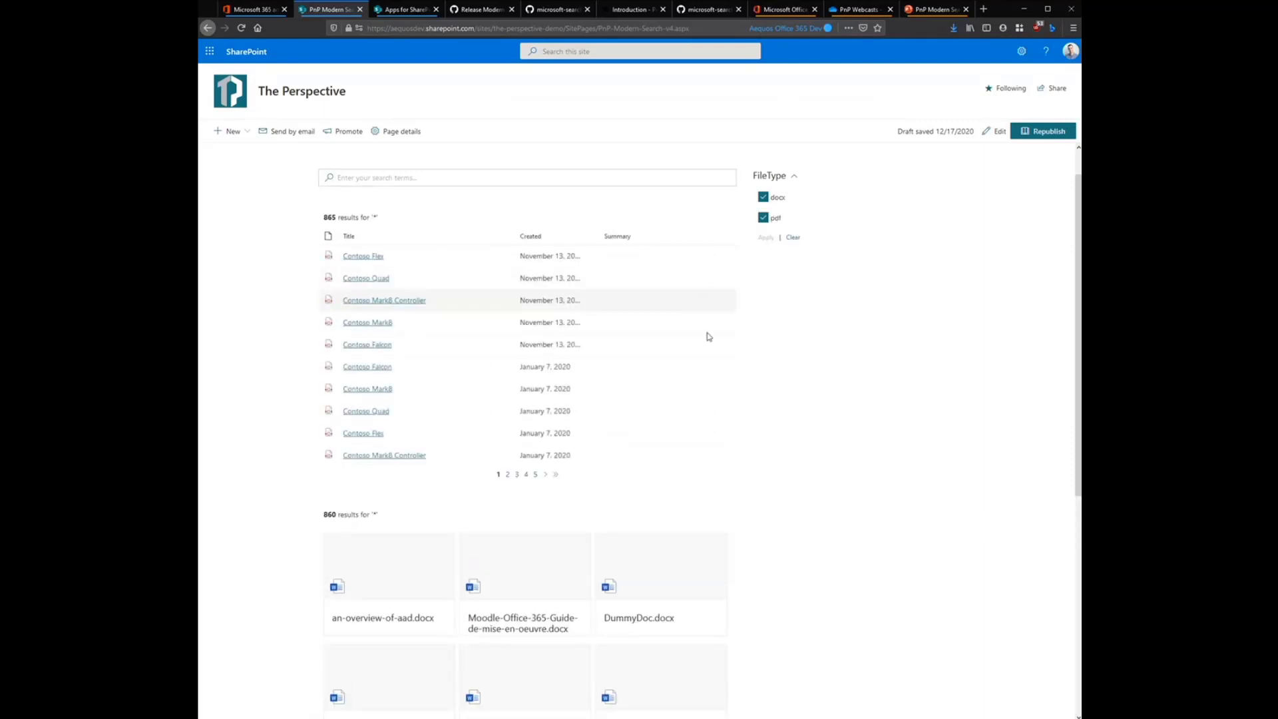
scroll(699, 332, down, 5)
scroll(705, 378, up, 6)
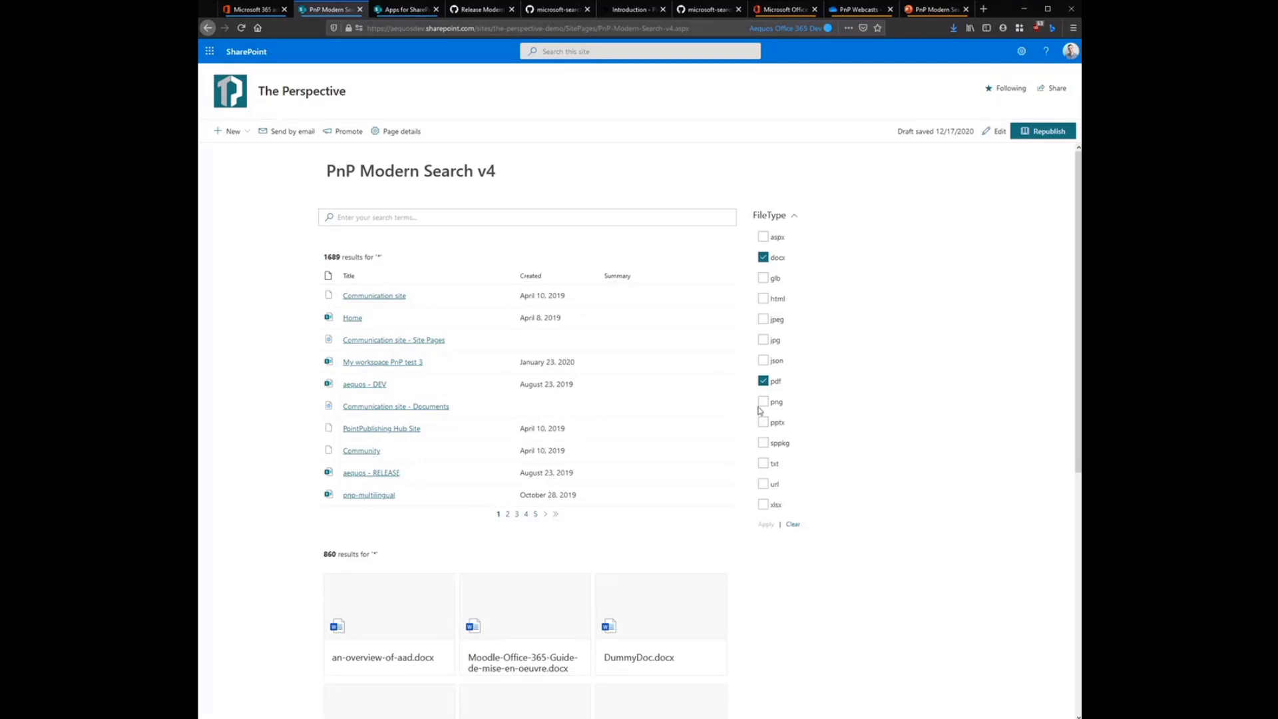
click(764, 381)
click(762, 258)
Step: Examine the default extensibility library's name and manifest GUID in the lower Search Results web part's extensibility configuration, and save the dialog
click(998, 131)
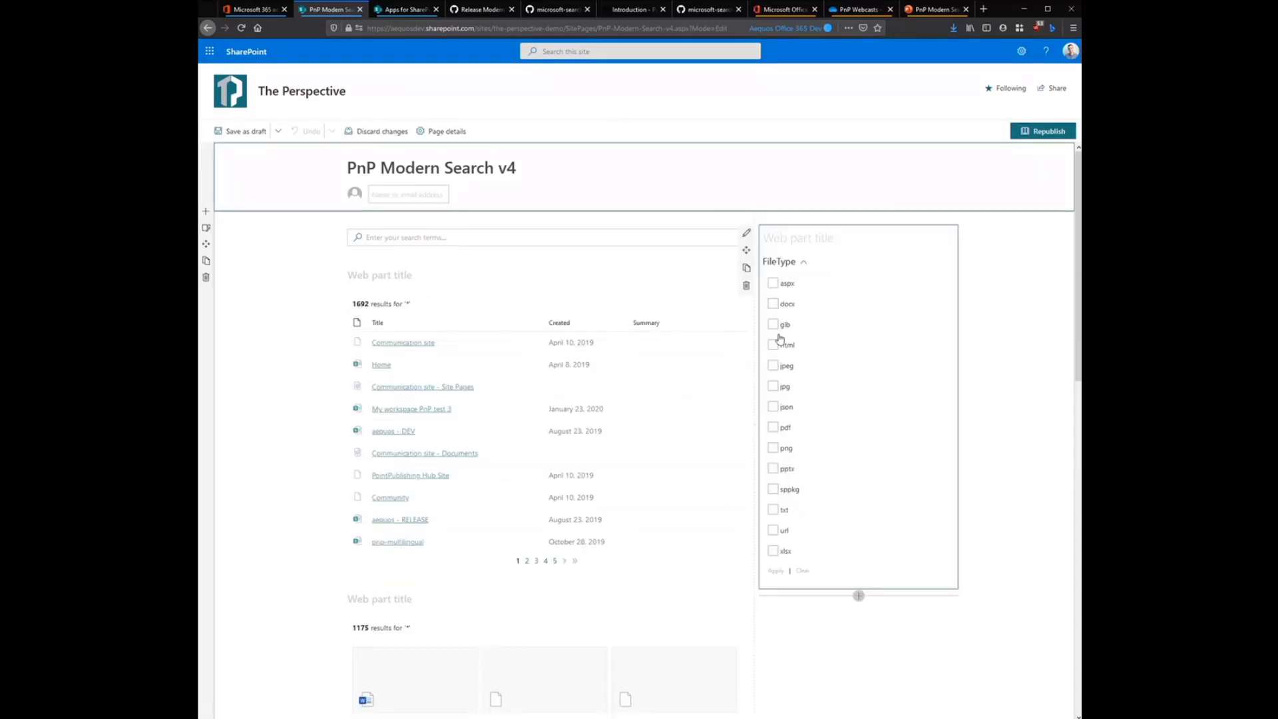
scroll(780, 339, down, 4)
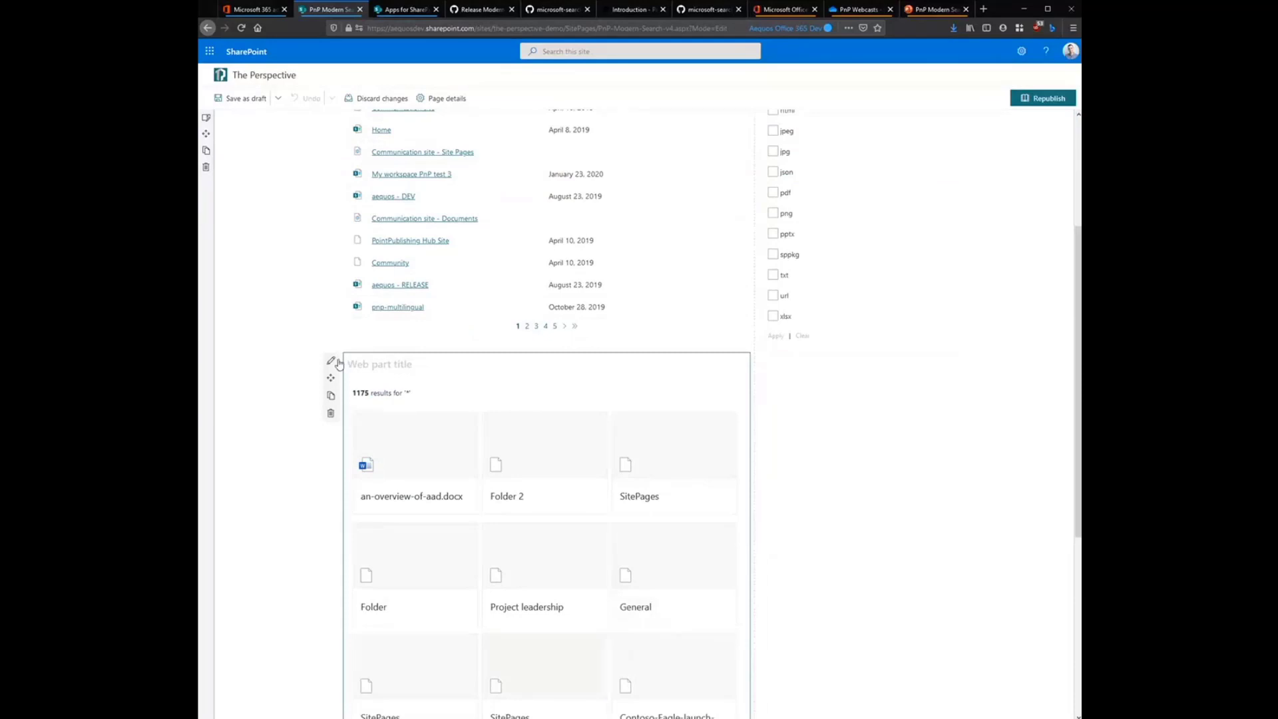
click(331, 361)
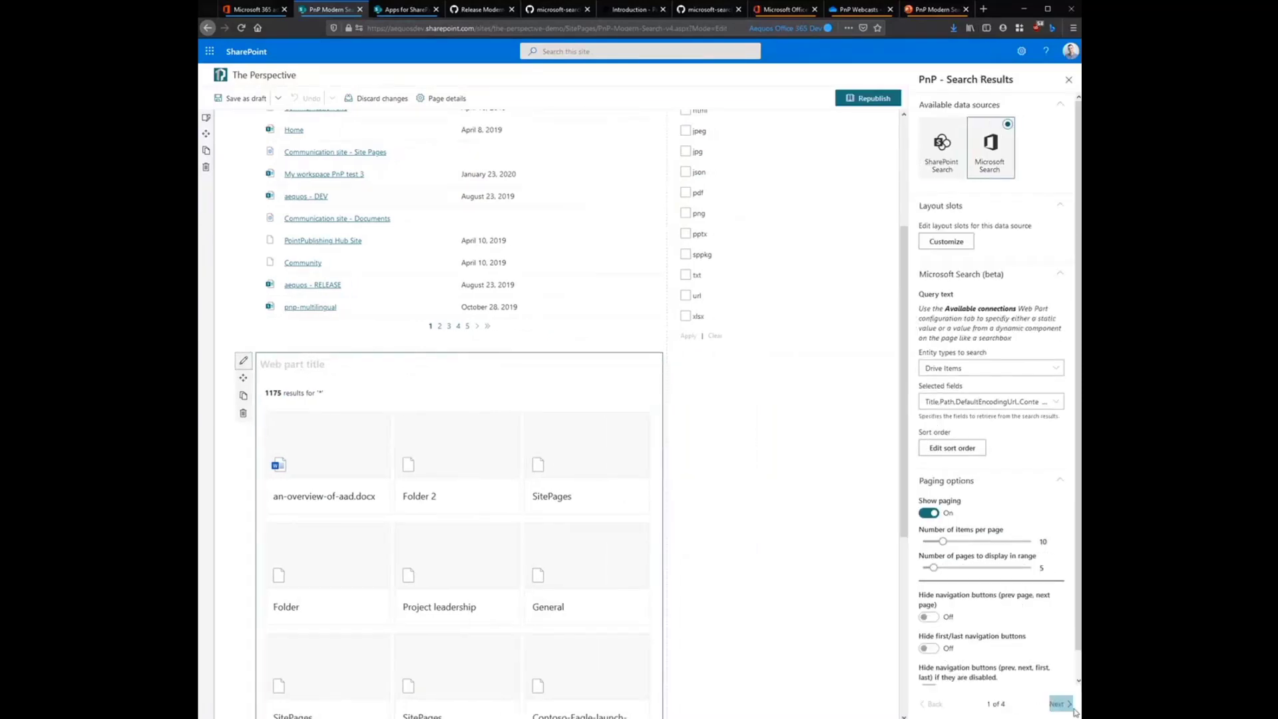
click(1062, 705)
click(1061, 704)
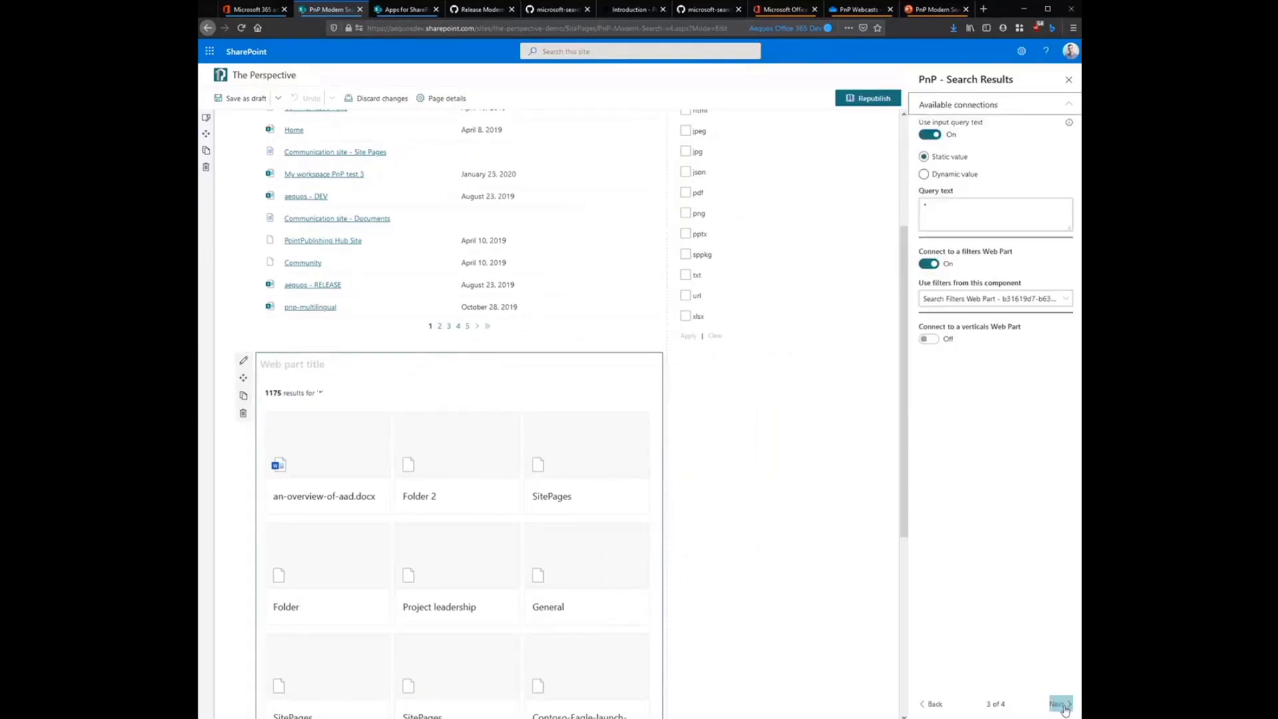
click(1062, 705)
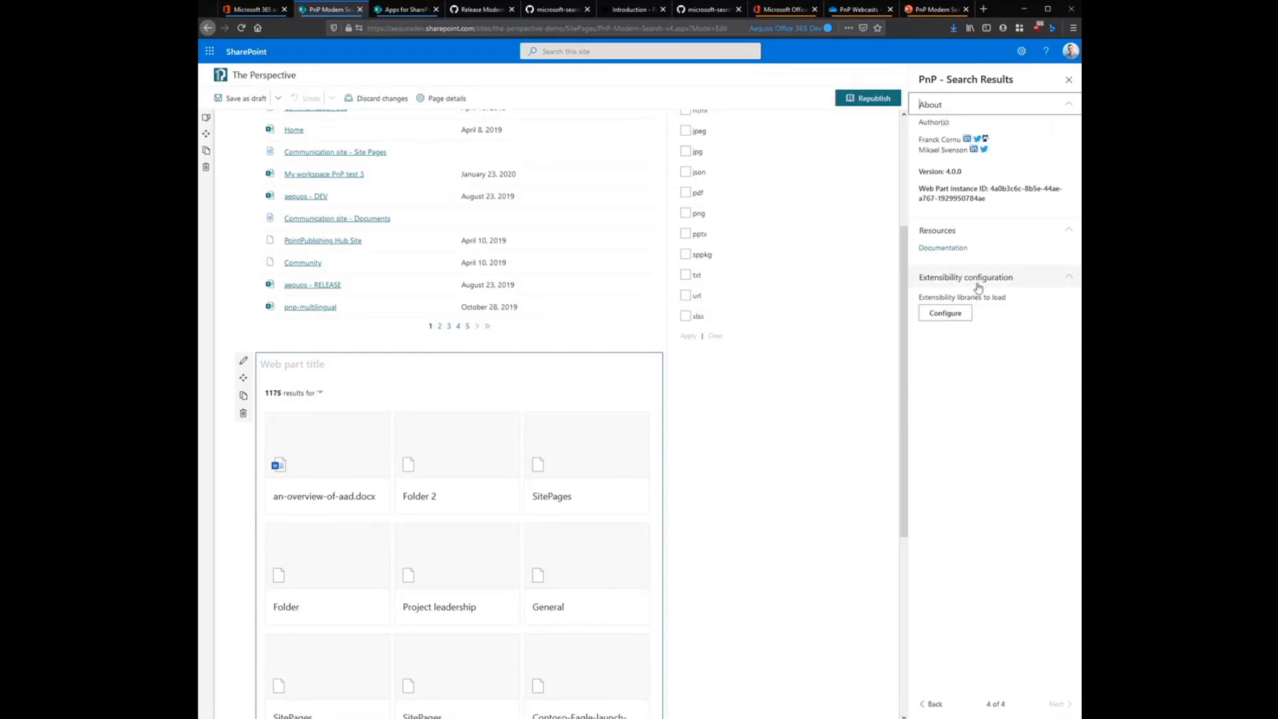
click(946, 314)
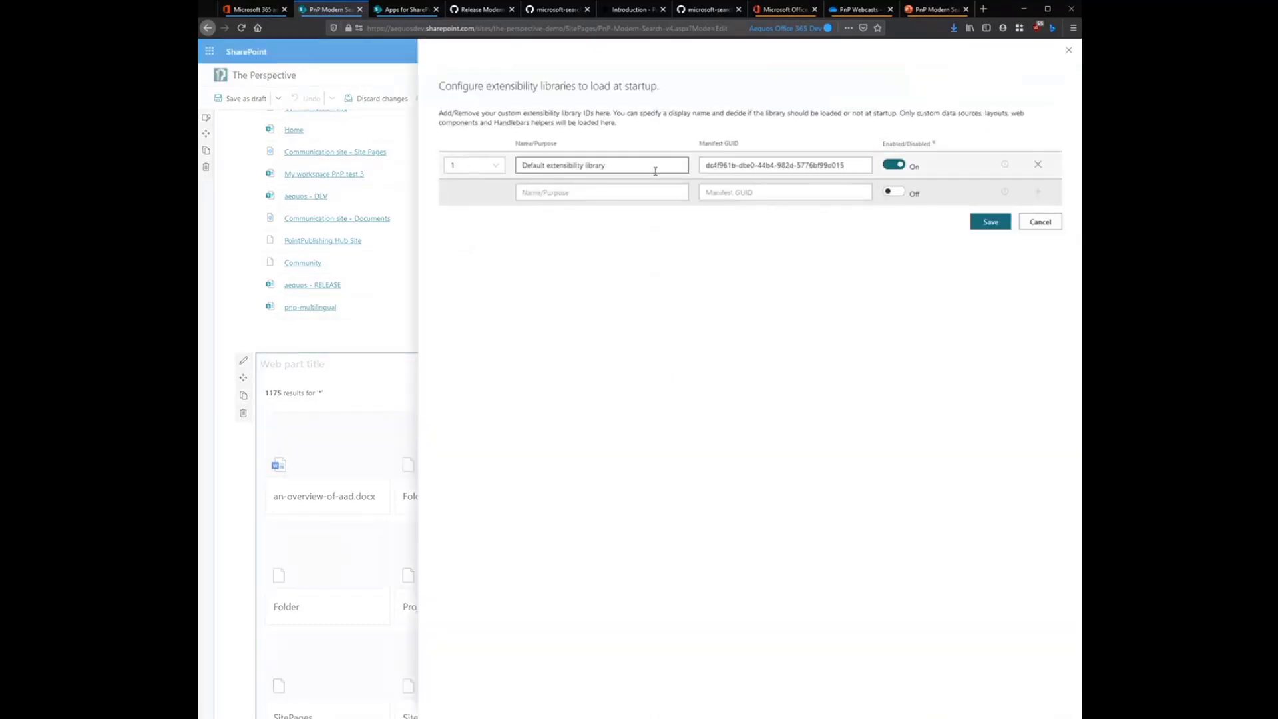
drag(647, 162, 485, 171)
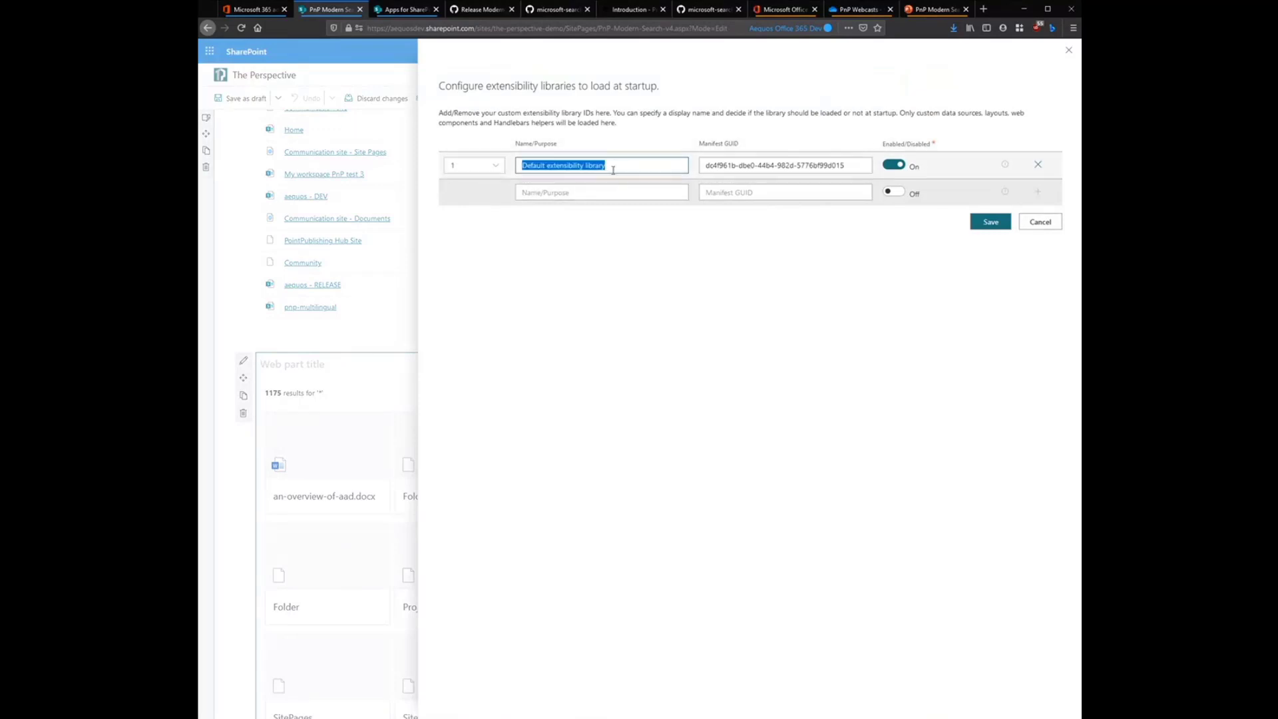
drag(707, 166, 862, 162)
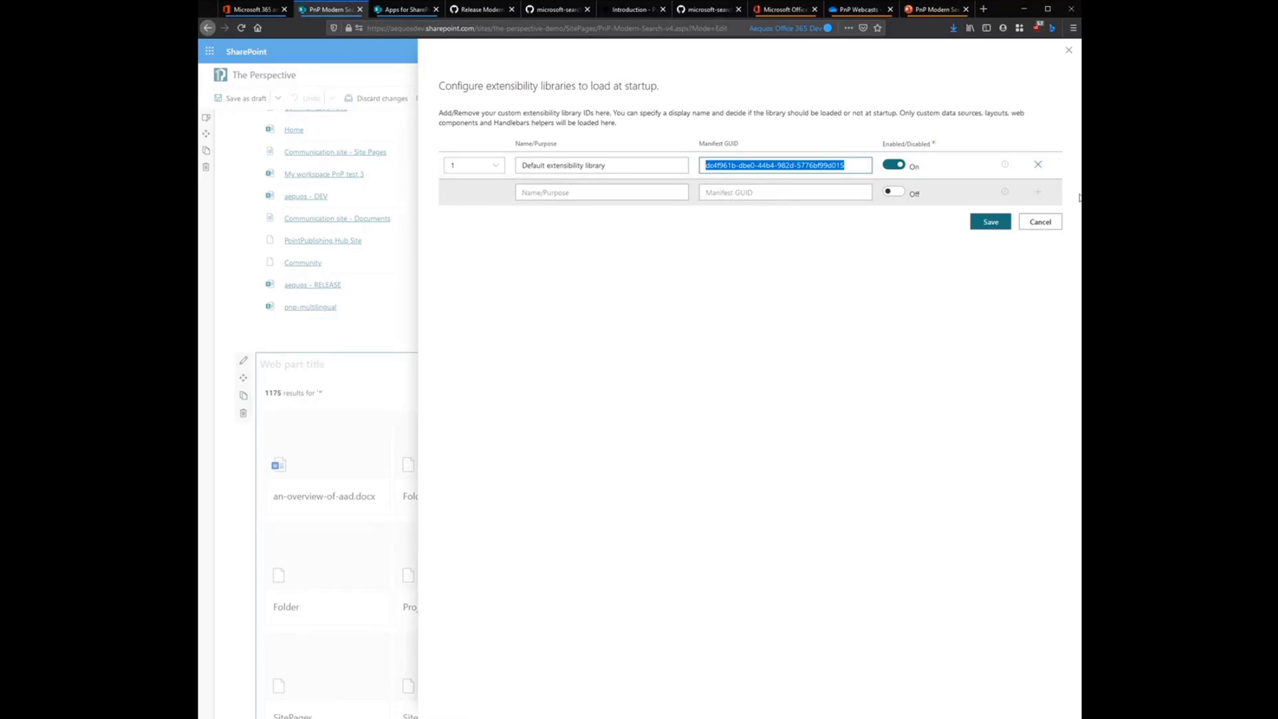
click(992, 222)
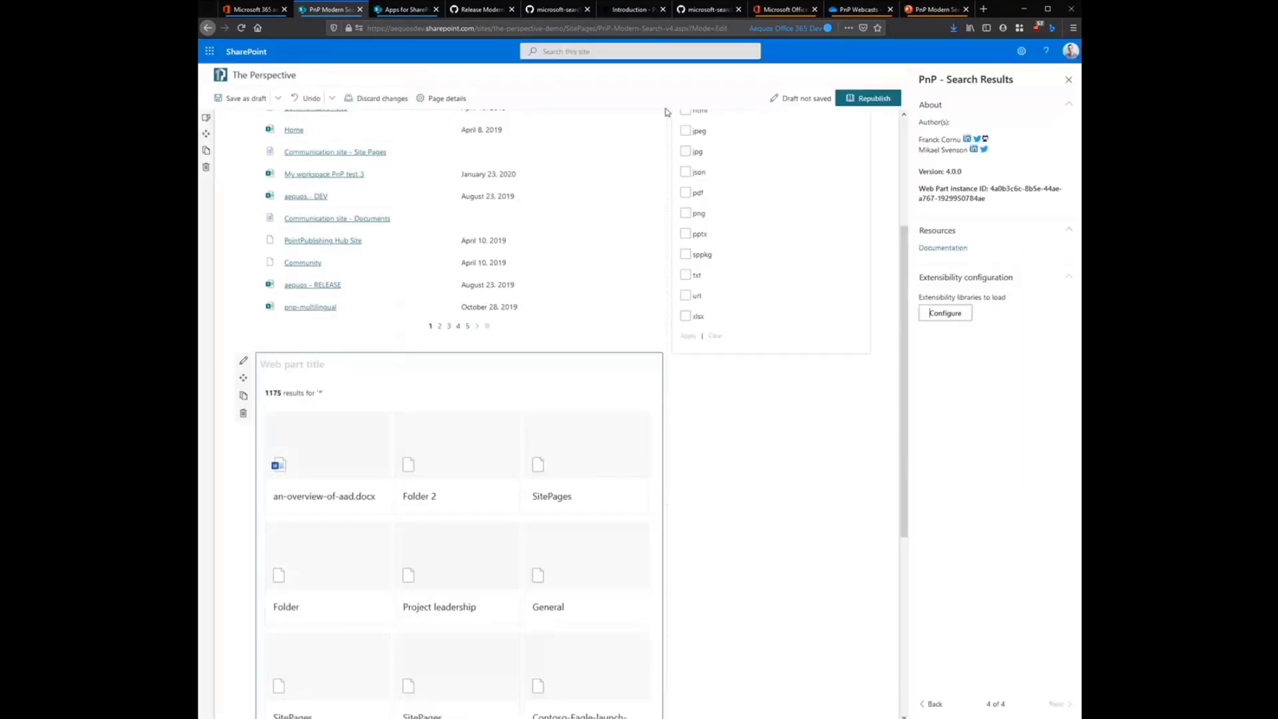
Step: On GitHub, open Microsoft Search's pnp-modern-search-extensibility-samples repository on the develop branch and view its search-extensibility-samples folder
click(564, 8)
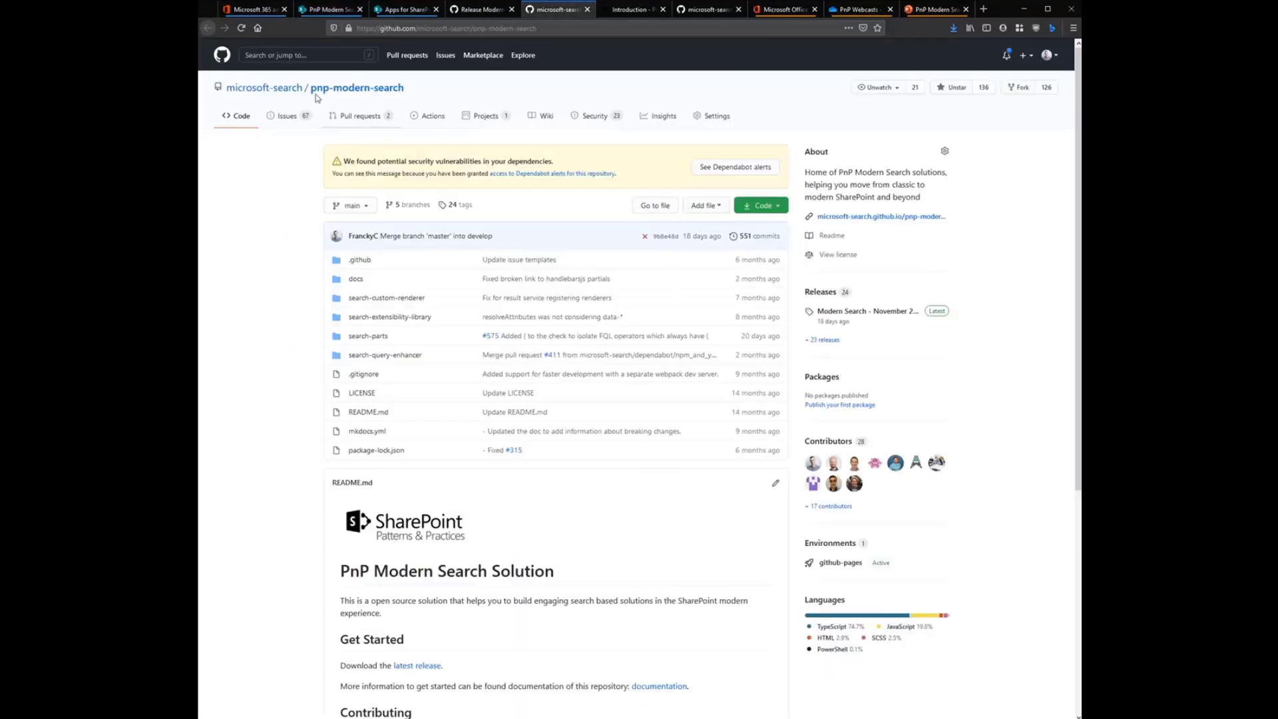
click(274, 88)
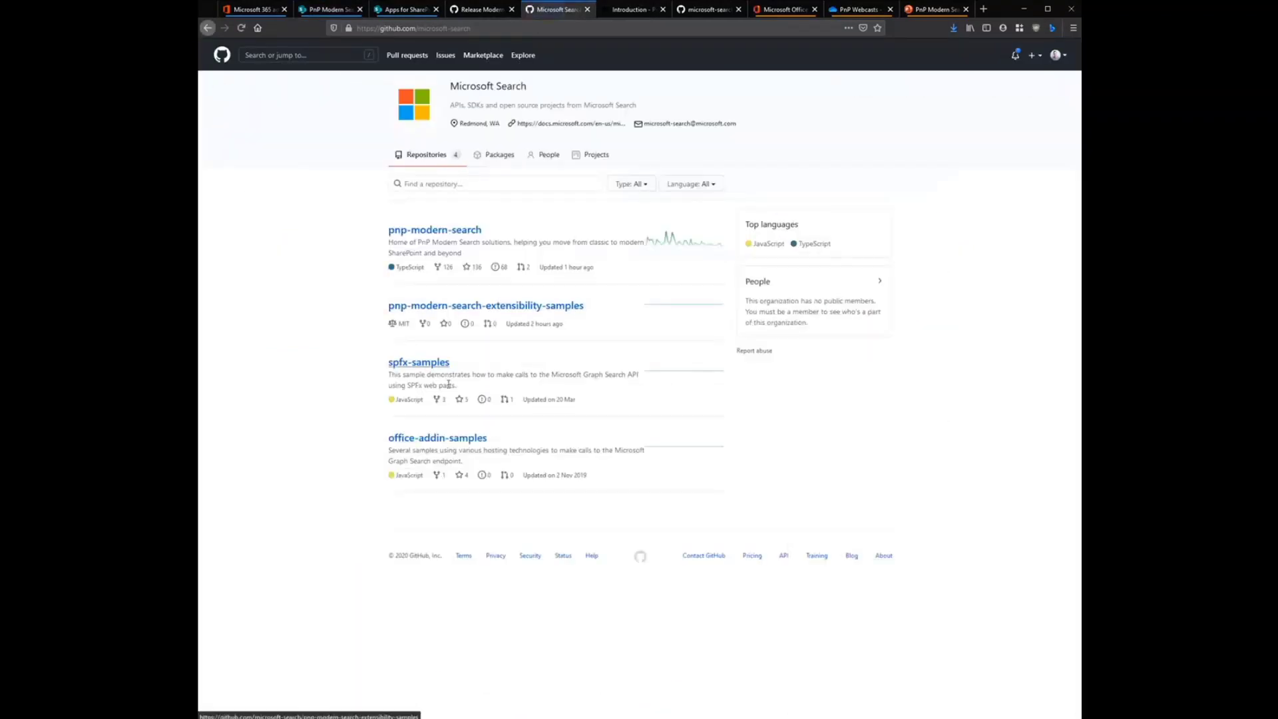
click(529, 313)
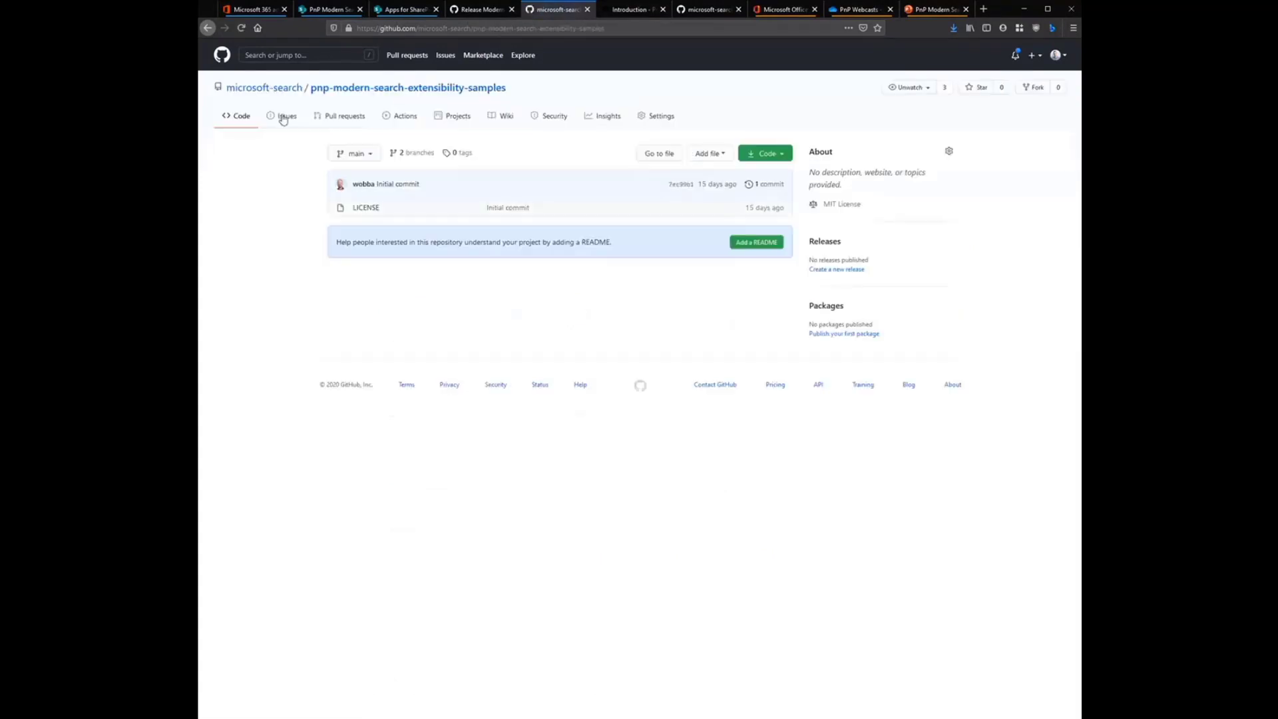
click(353, 151)
click(358, 251)
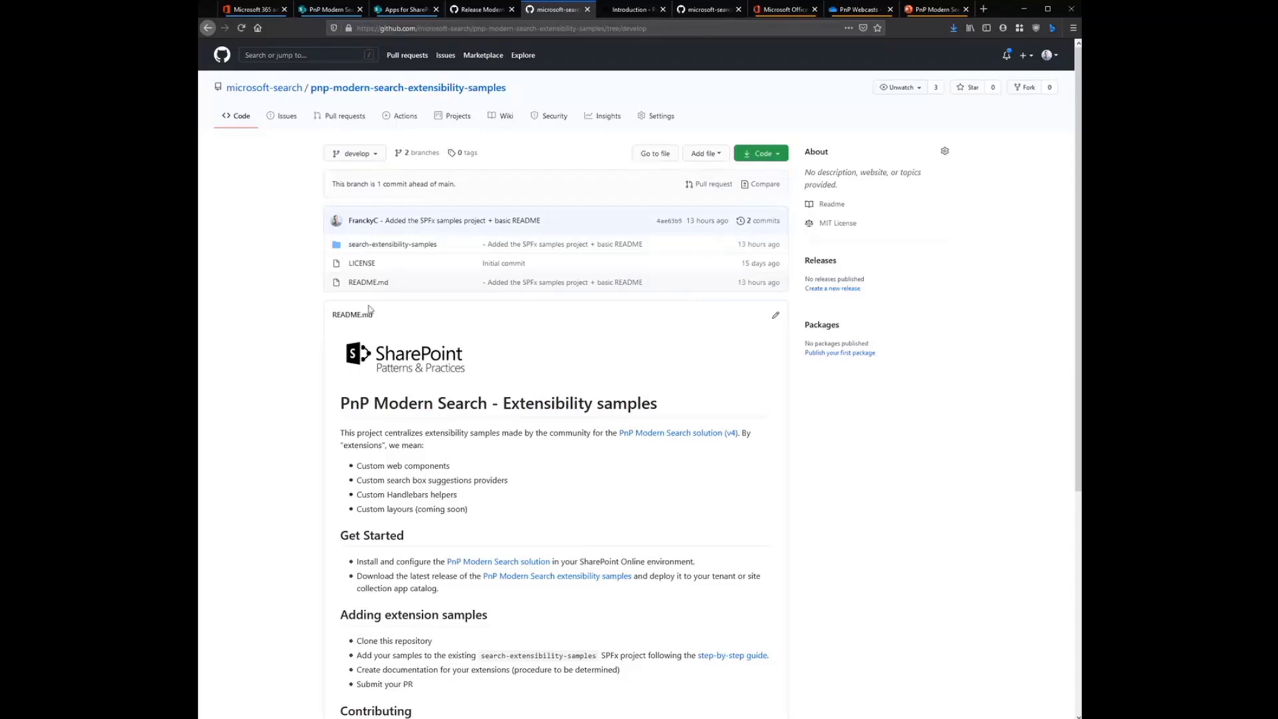
click(393, 245)
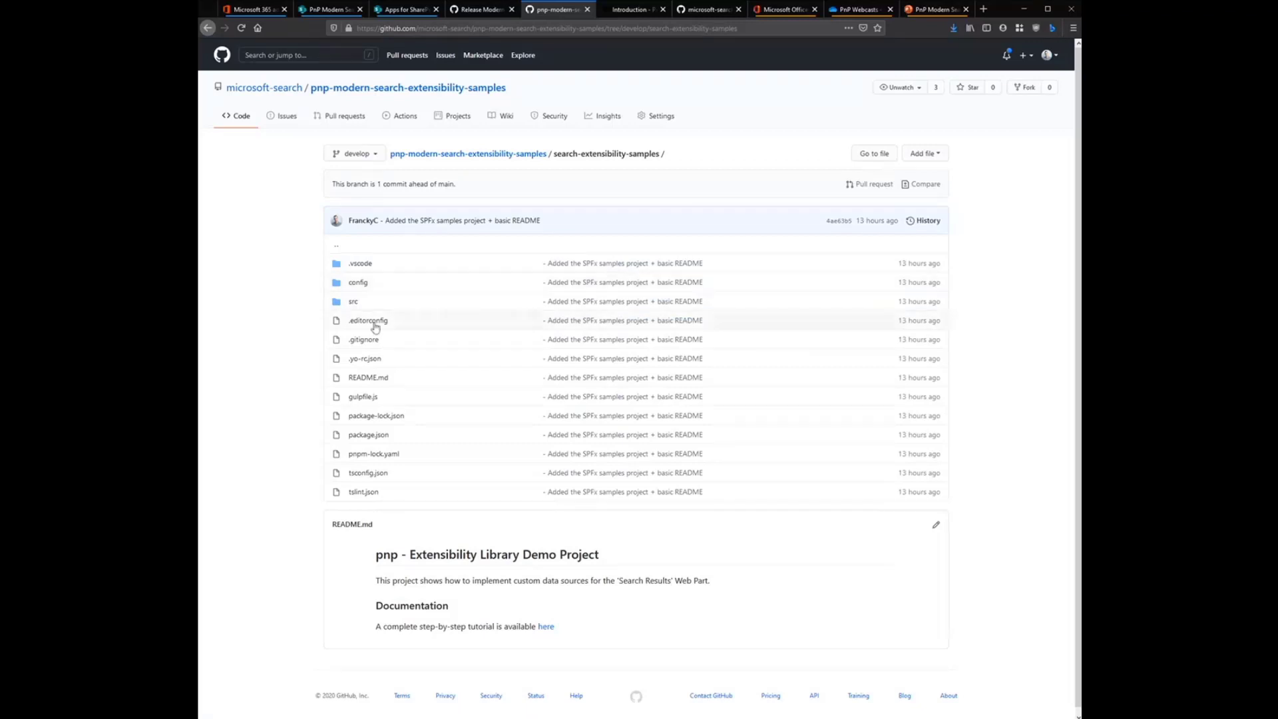
scroll(392, 360, down, 1)
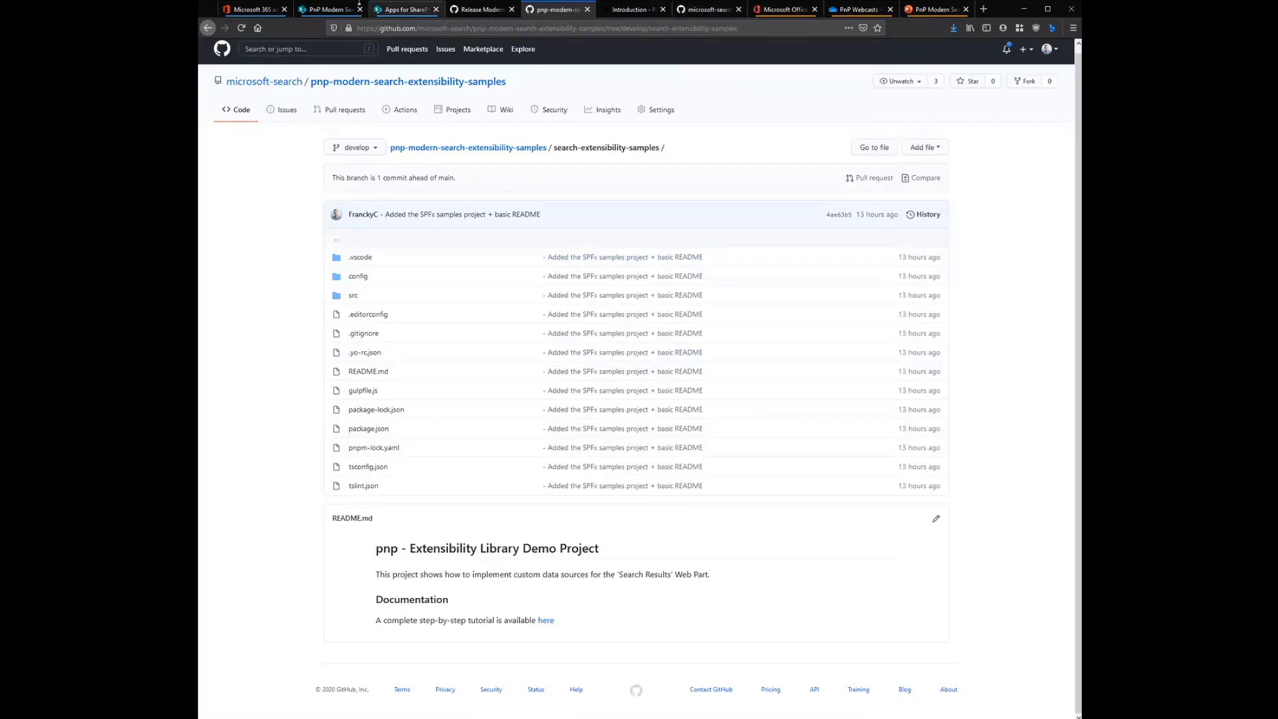
Step: Return to the SharePoint page and view the layout settings of the lower Search Results web part
click(330, 10)
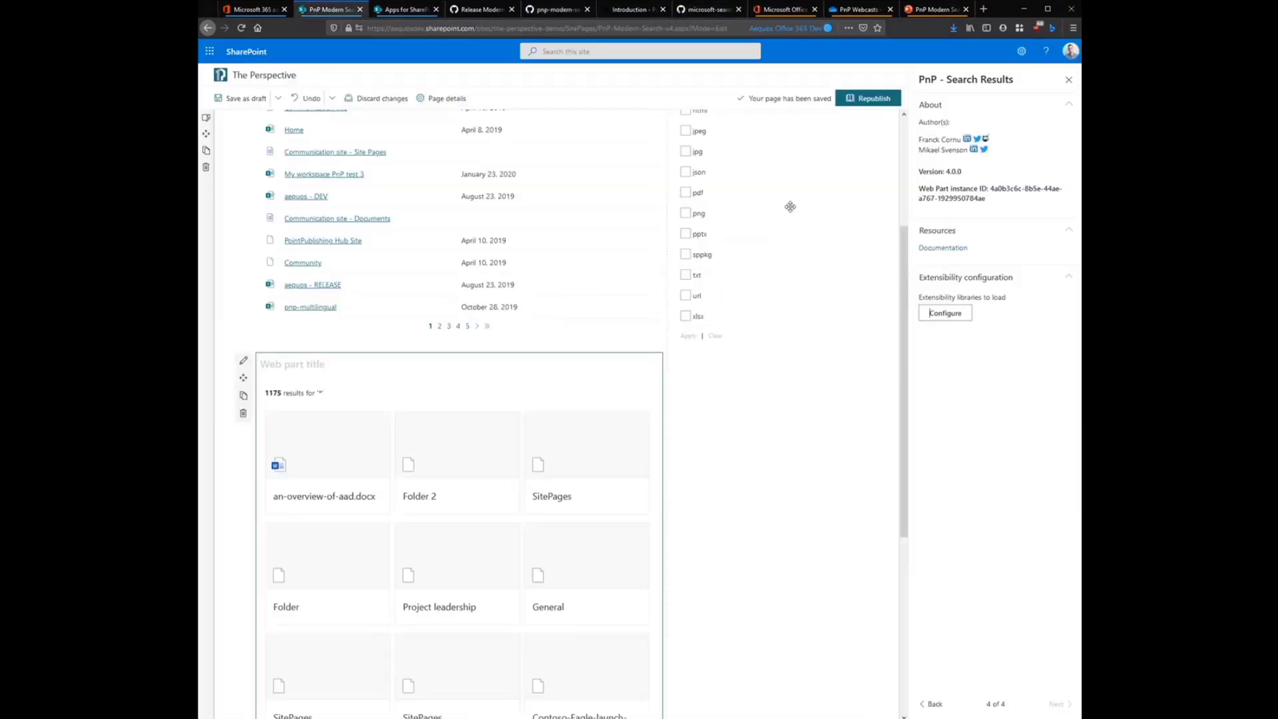
click(931, 704)
click(931, 703)
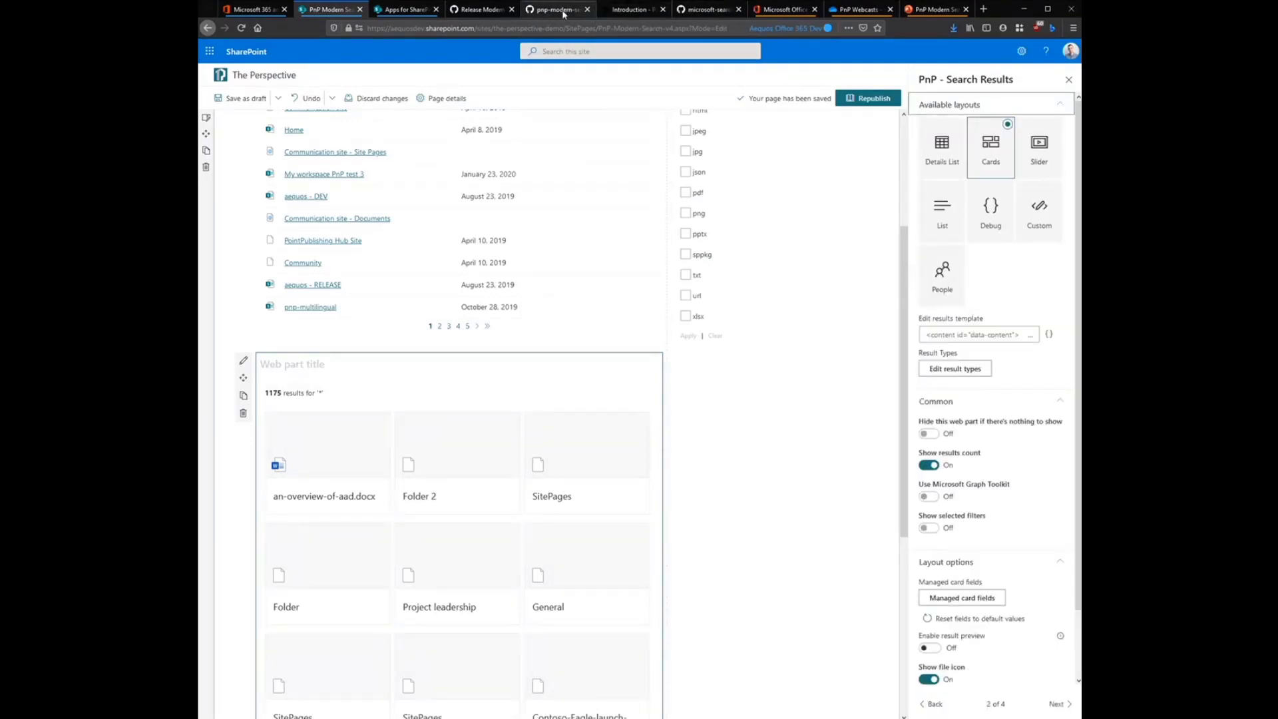
Step: In the extensibility samples repository on GitHub, open MyCompanyLibraryLibrary.ts from the myCompanyLibrary folder under src/libraries
click(632, 9)
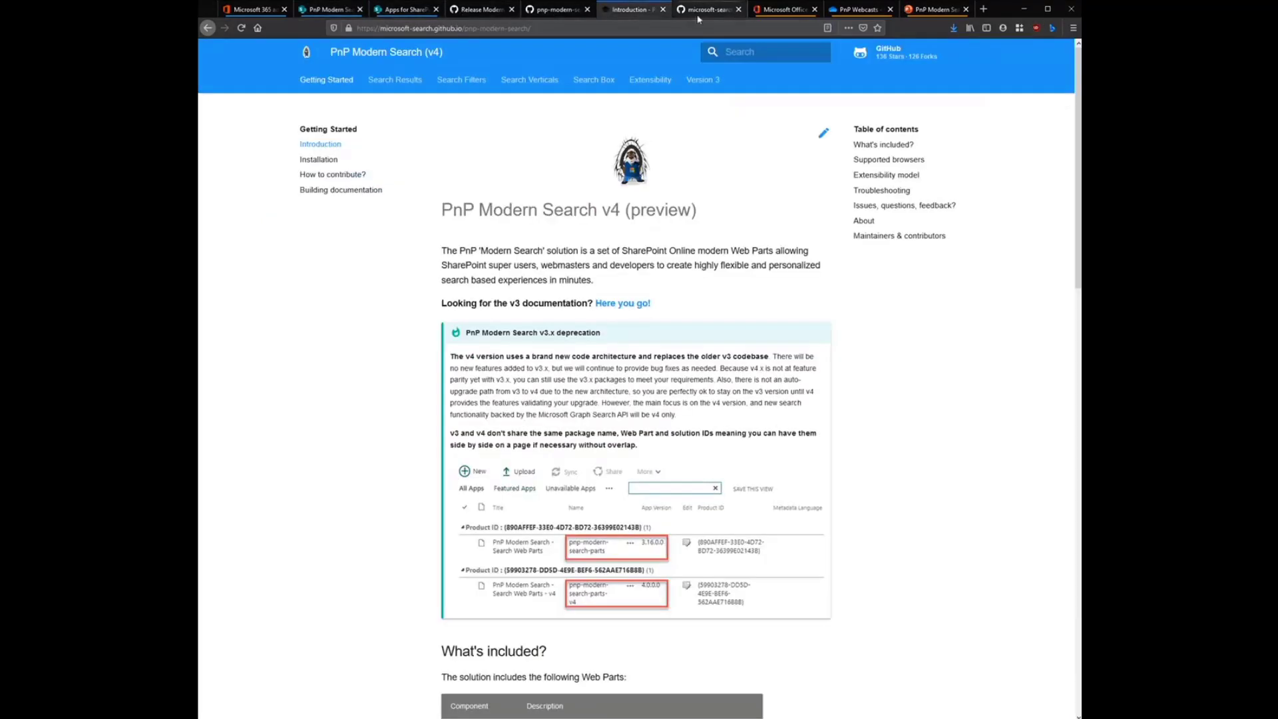
click(707, 9)
click(400, 285)
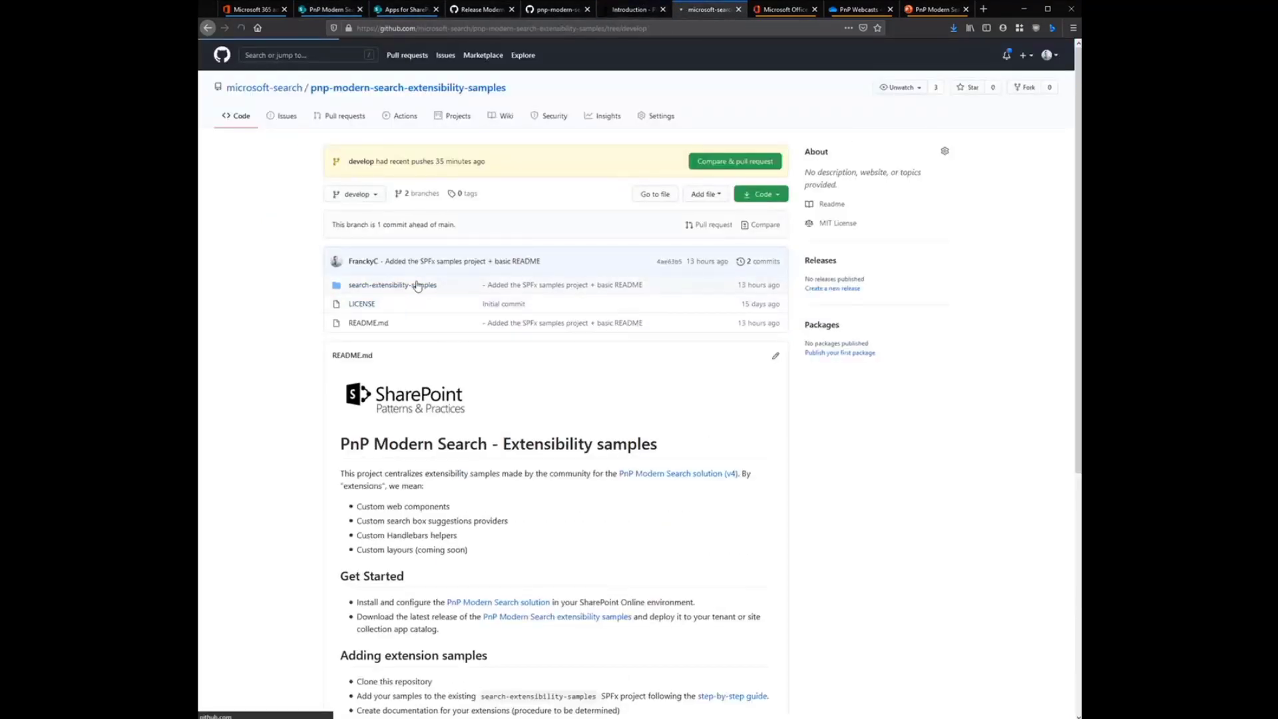
click(354, 301)
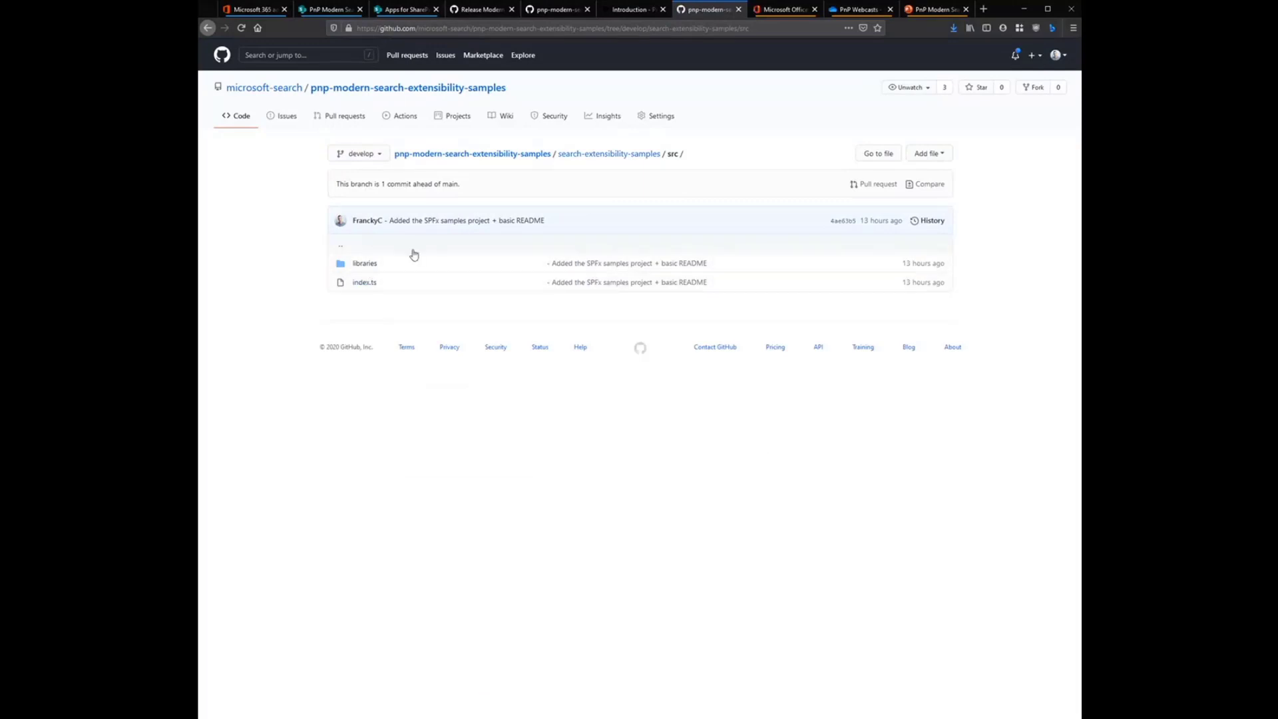
click(364, 263)
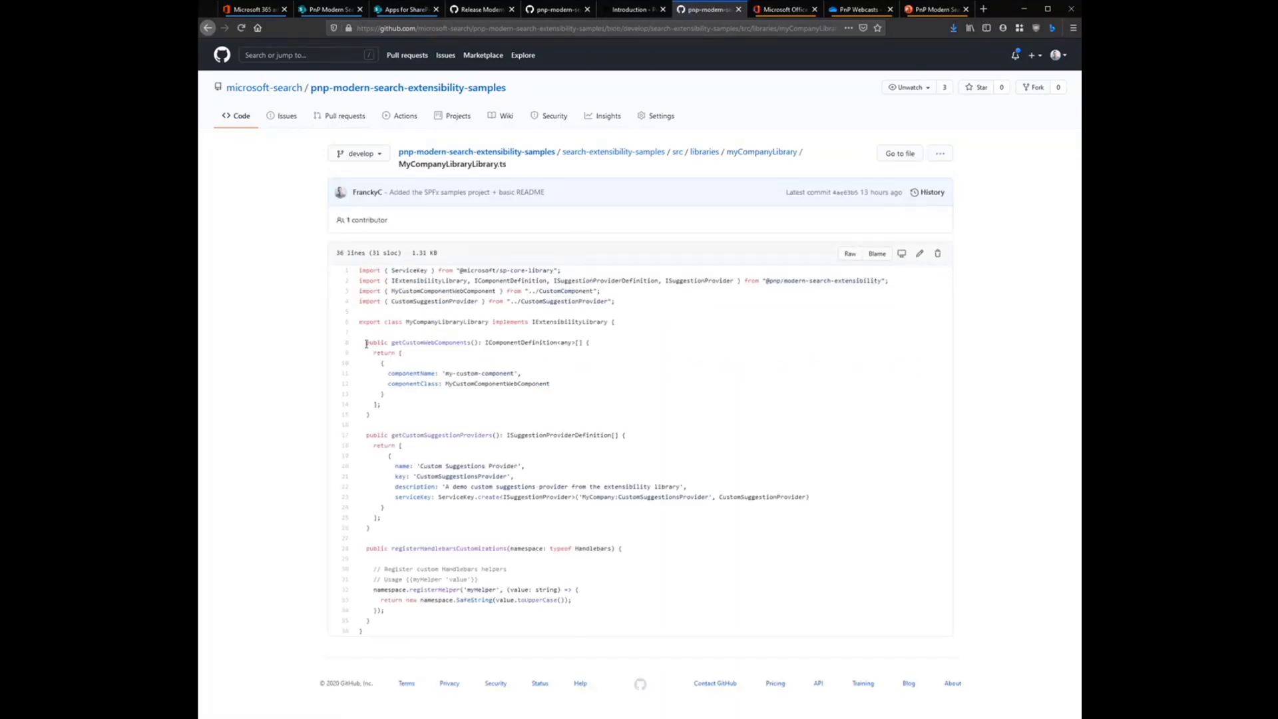
Step: Examine the library class's methods for custom web components, custom suggestion providers and Handlebars customizations
drag(366, 344, 550, 404)
click(376, 436)
drag(371, 444, 408, 623)
click(401, 536)
click(459, 559)
Step: Read the extensibility introduction in the PnP Modern Search v4 documentation and its guide to creating a custom web component
click(631, 11)
click(650, 80)
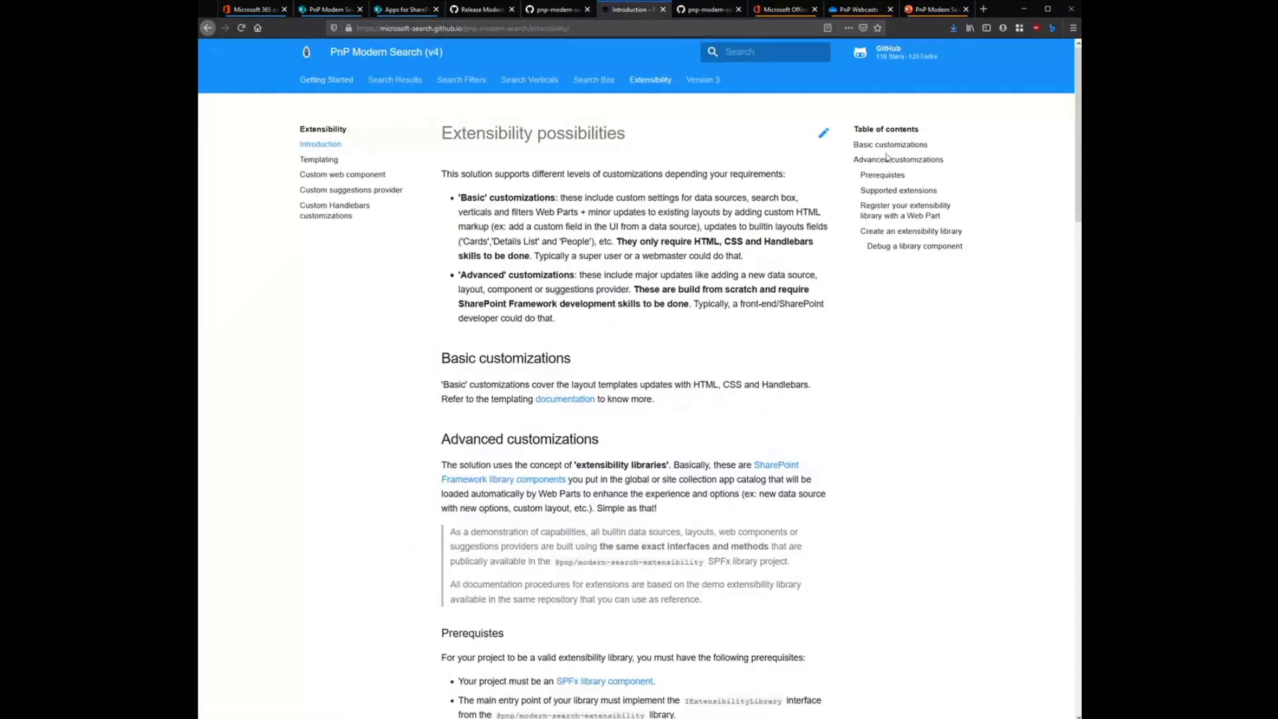
scroll(665, 333, down, 3)
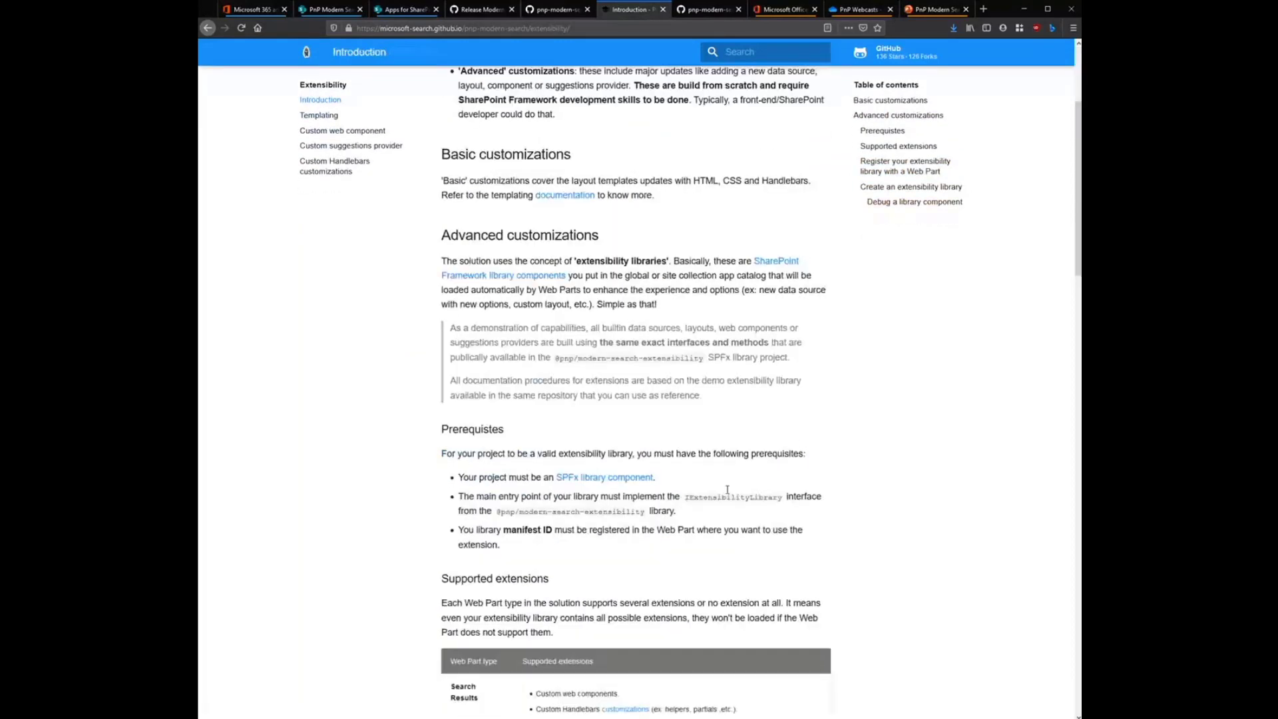
scroll(466, 200, up, 2)
click(365, 132)
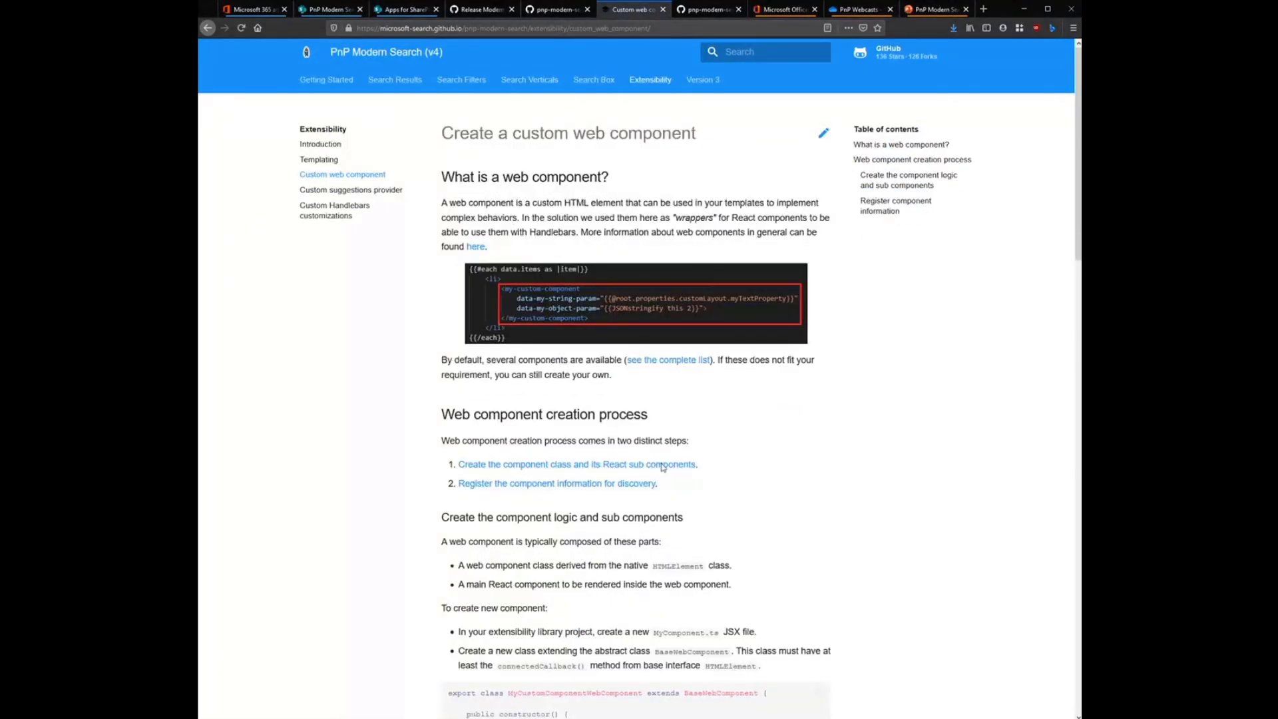
scroll(699, 393, down, 4)
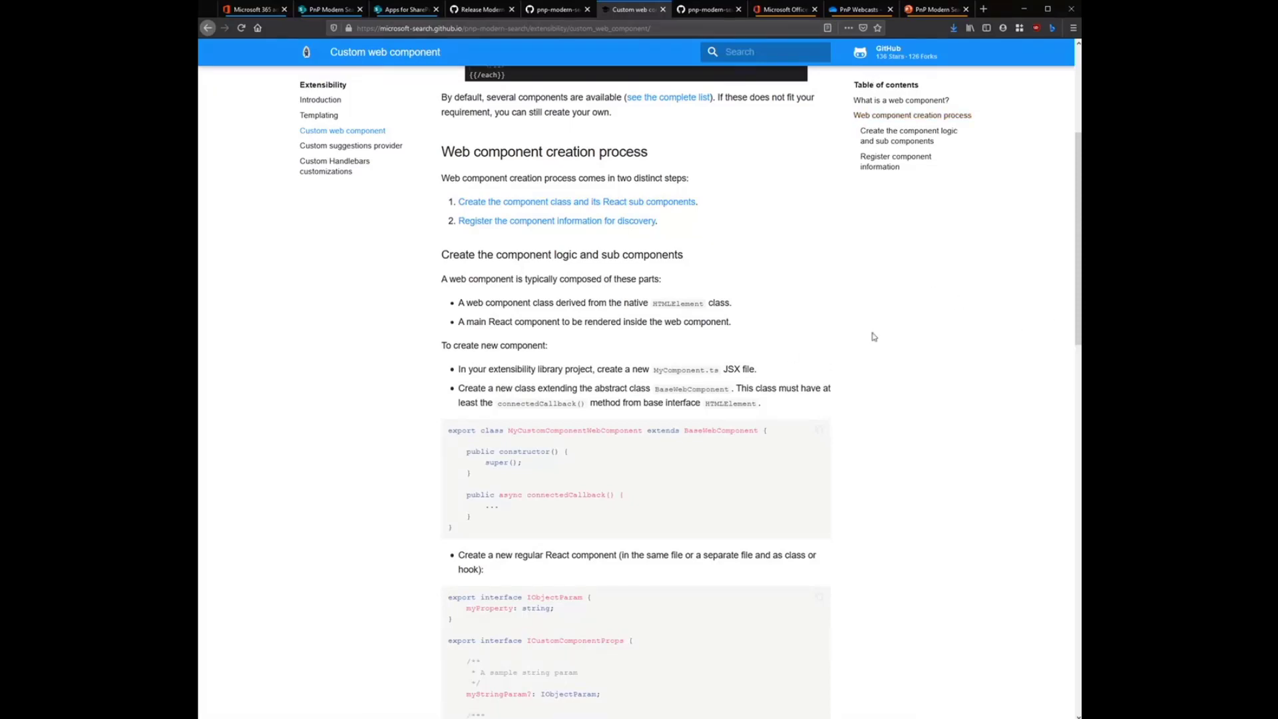
scroll(874, 292, up, 4)
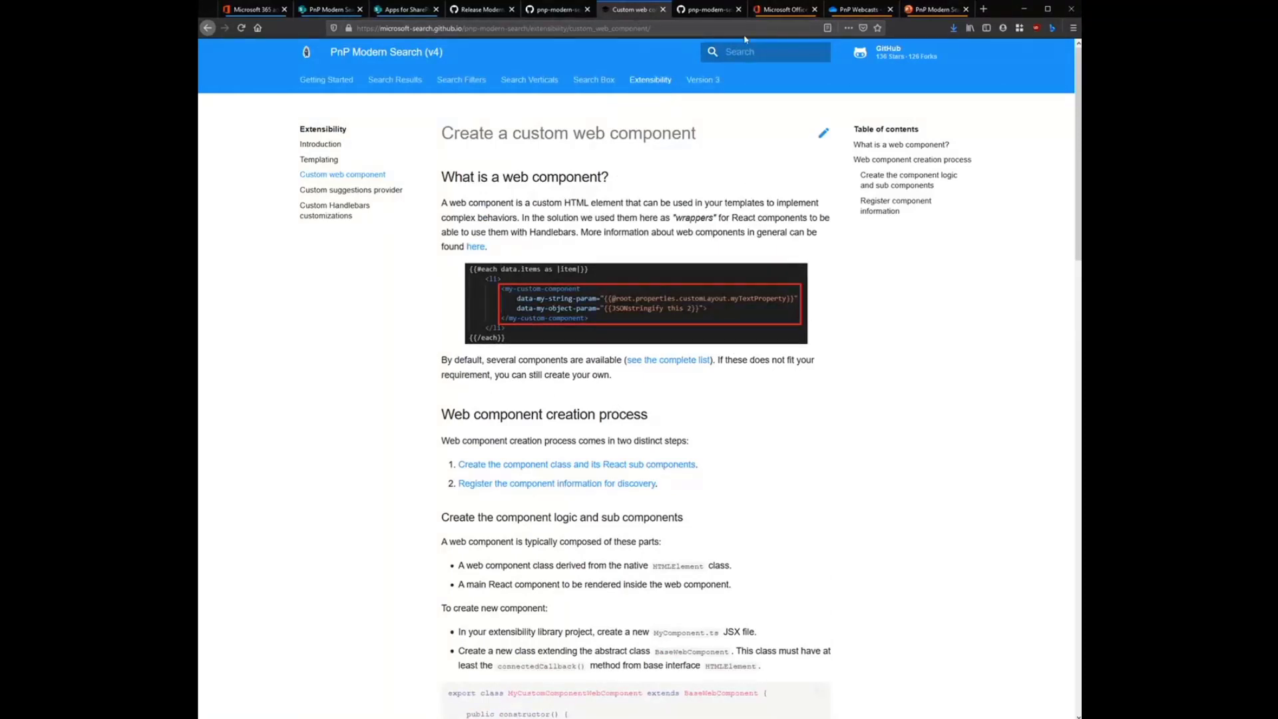
Step: Go to the Modern Search V4 preview release on GitHub and open the pnp-modern-search repository's issue list
click(546, 13)
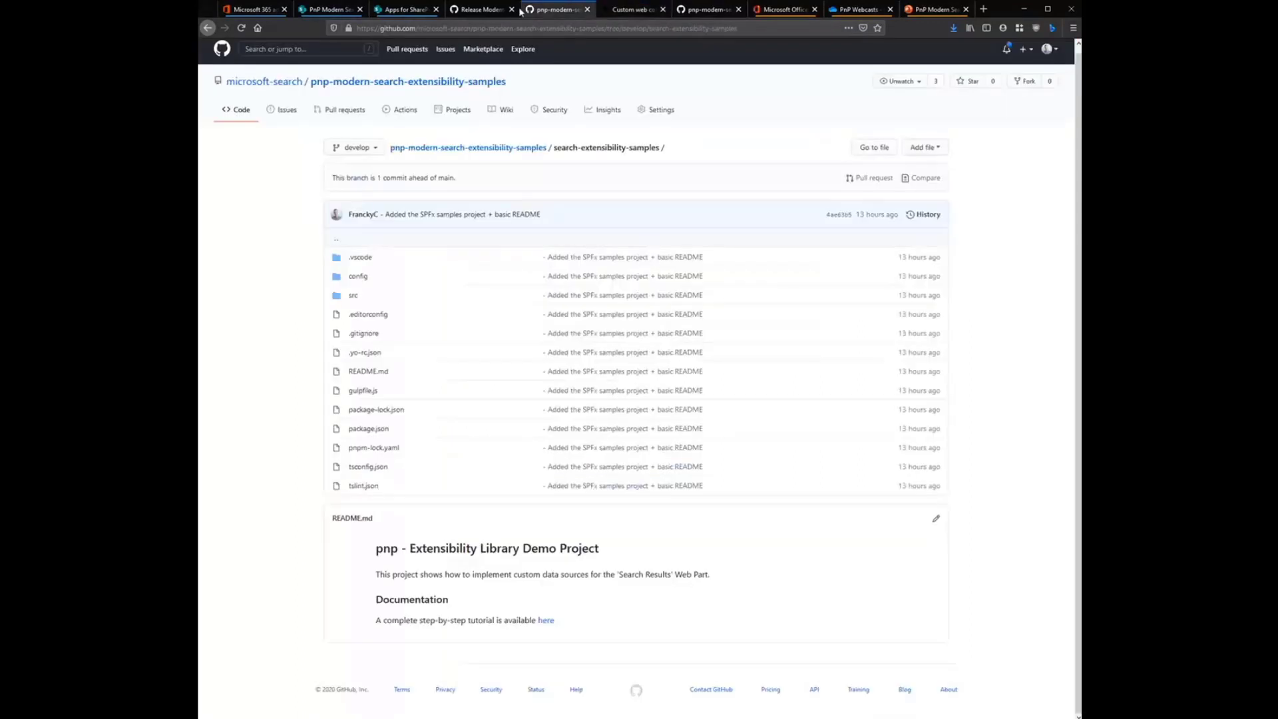
click(491, 10)
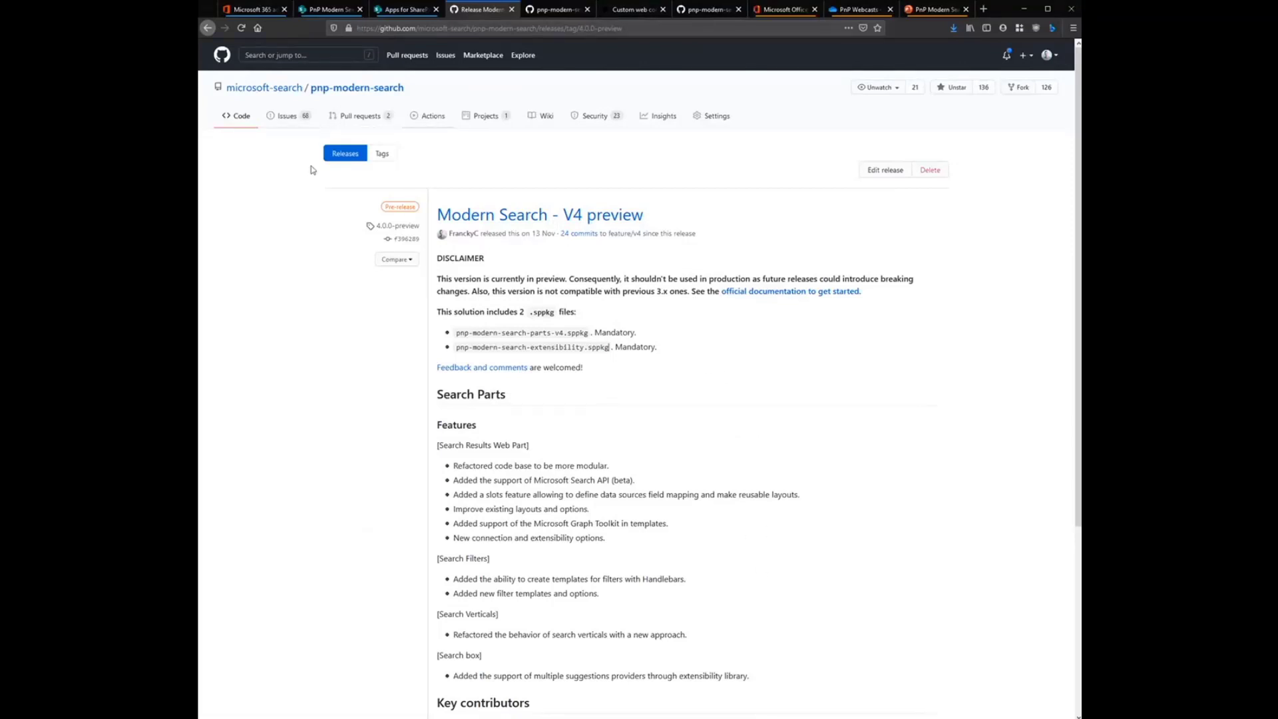
click(287, 116)
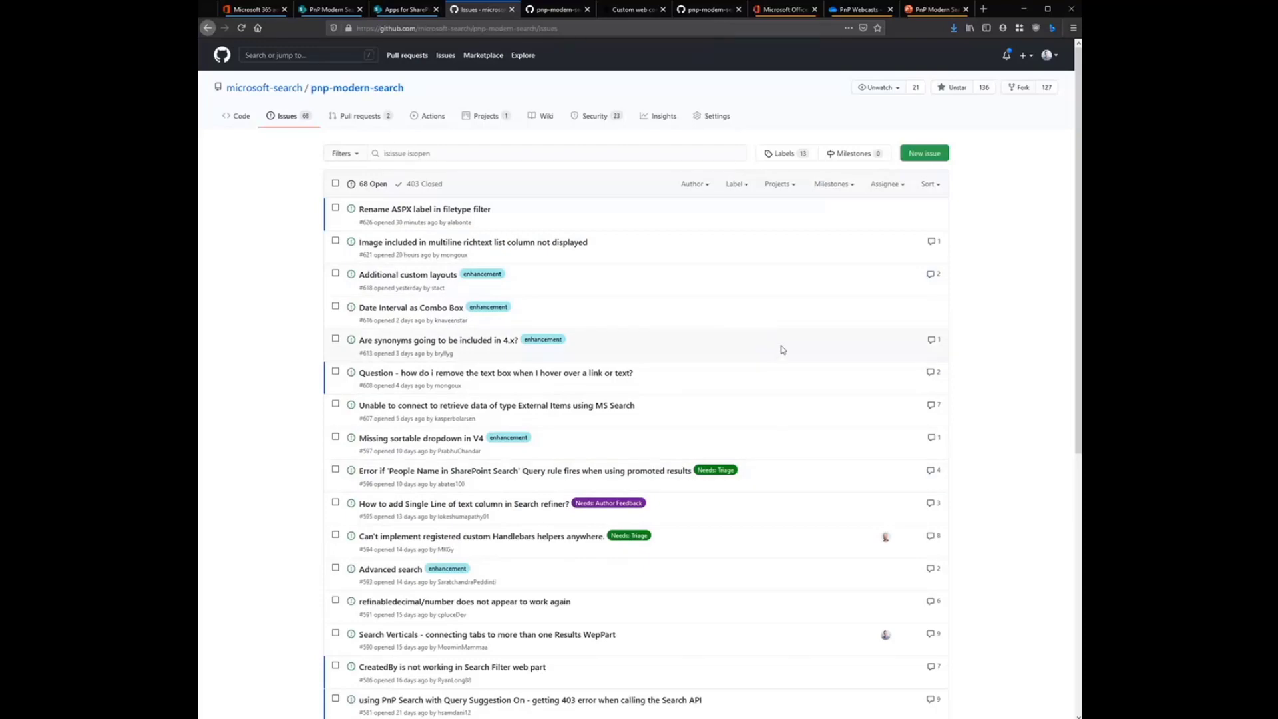
Step: Revisit the custom web component documentation and return to the MyCompanyLibraryLibrary.ts source file
click(556, 9)
click(663, 13)
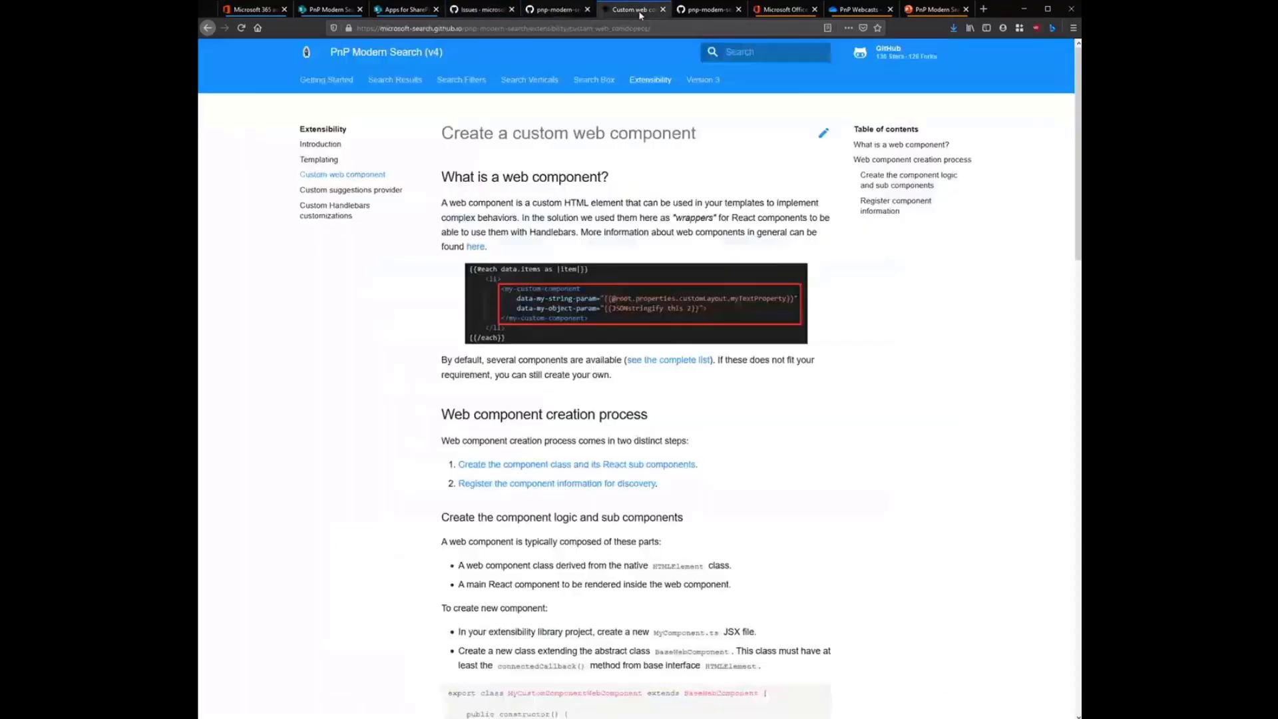
click(692, 12)
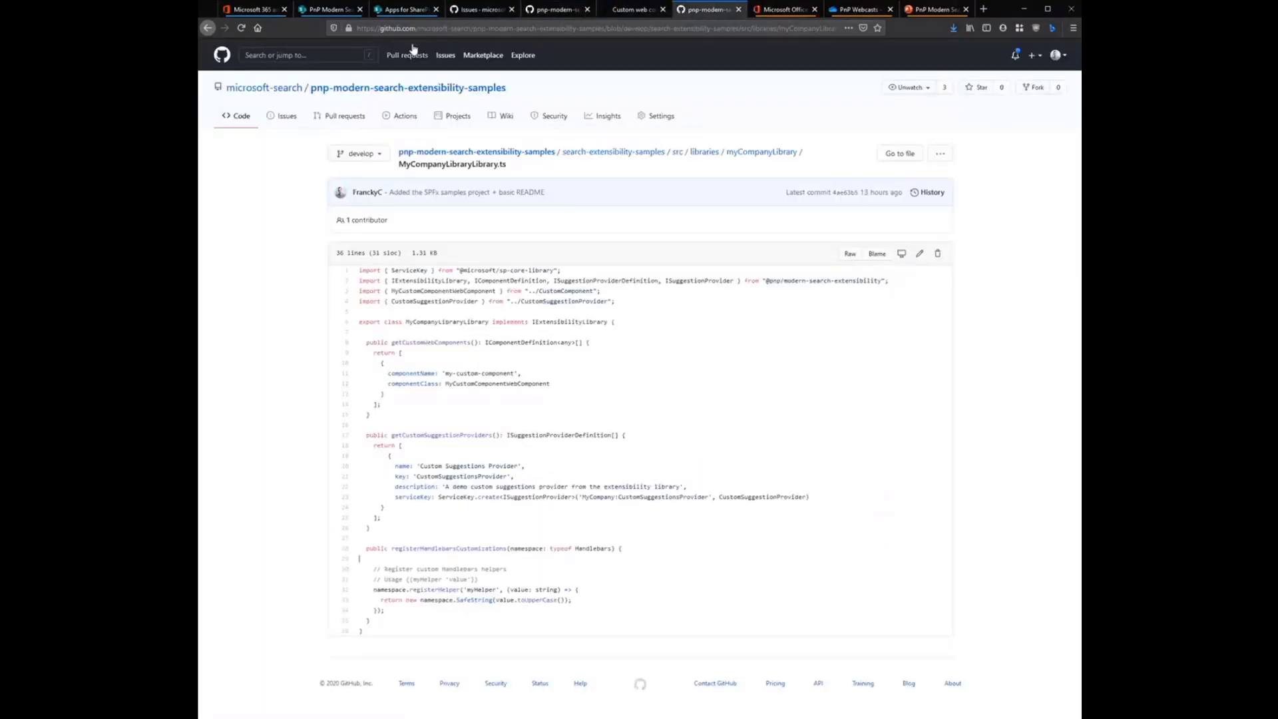